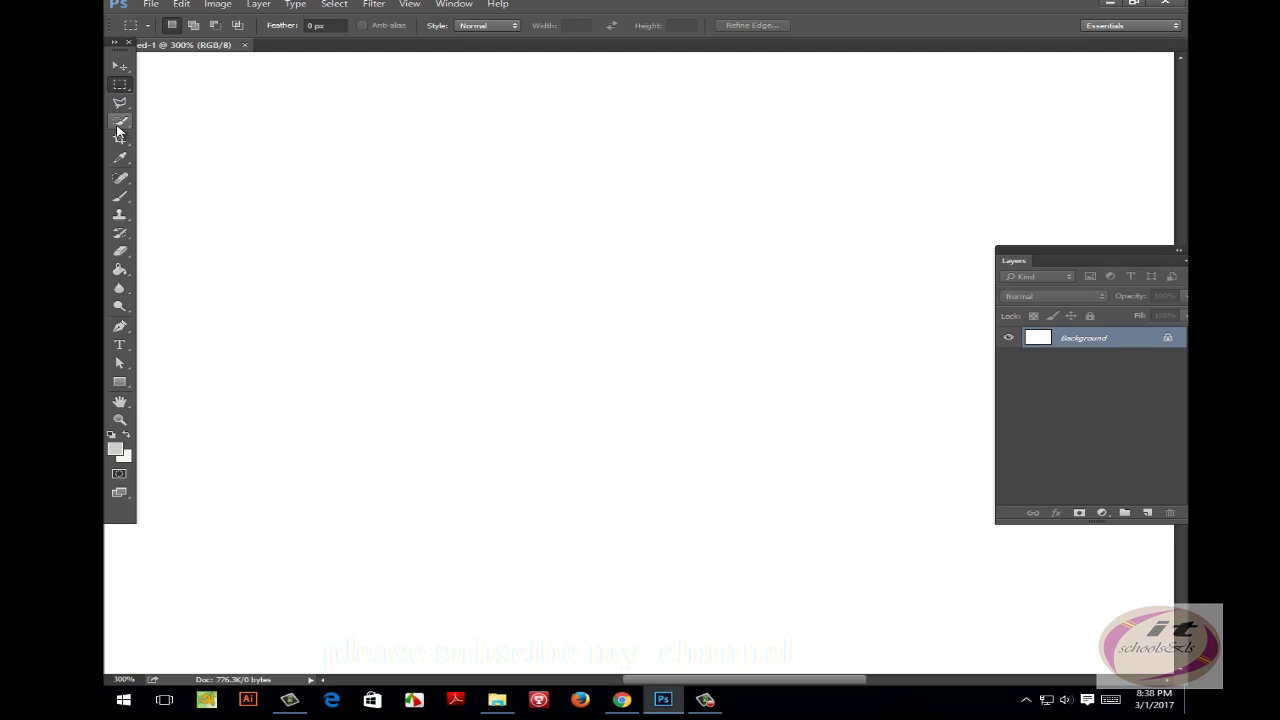
{"action": "left_click", "coordinate": [118, 124]}
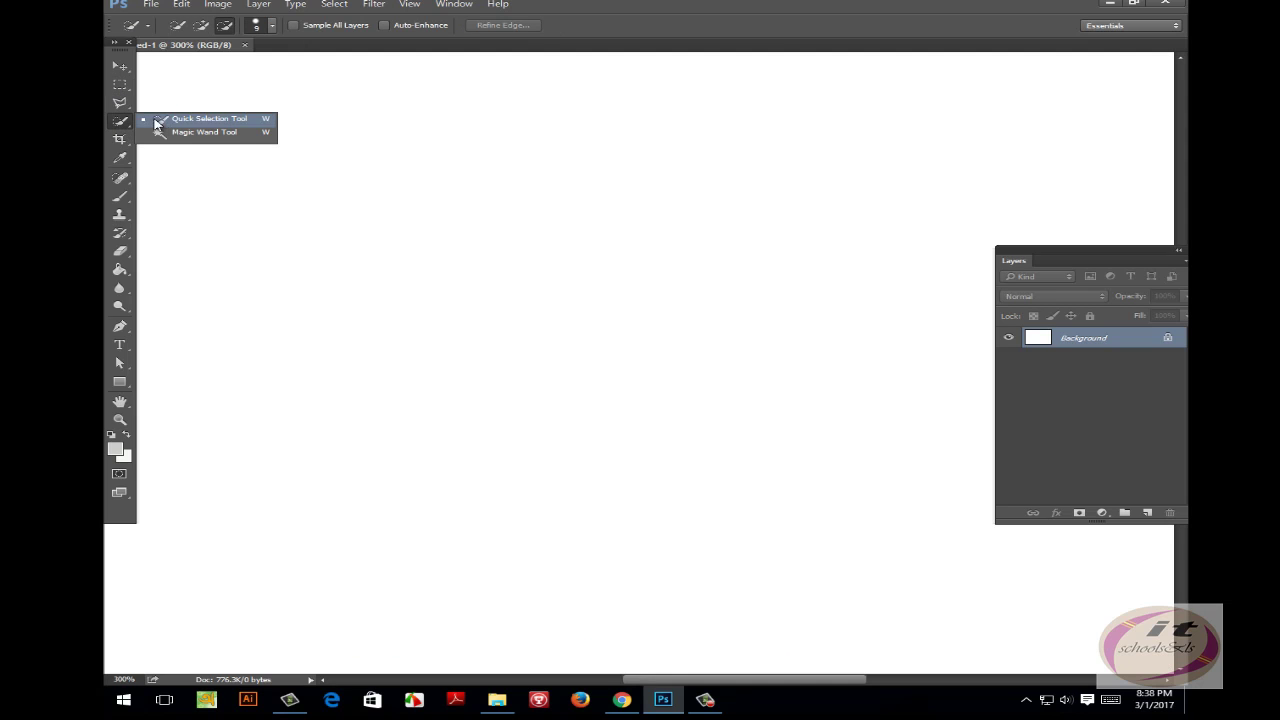
{"action": "left_click", "coordinate": [120, 139]}
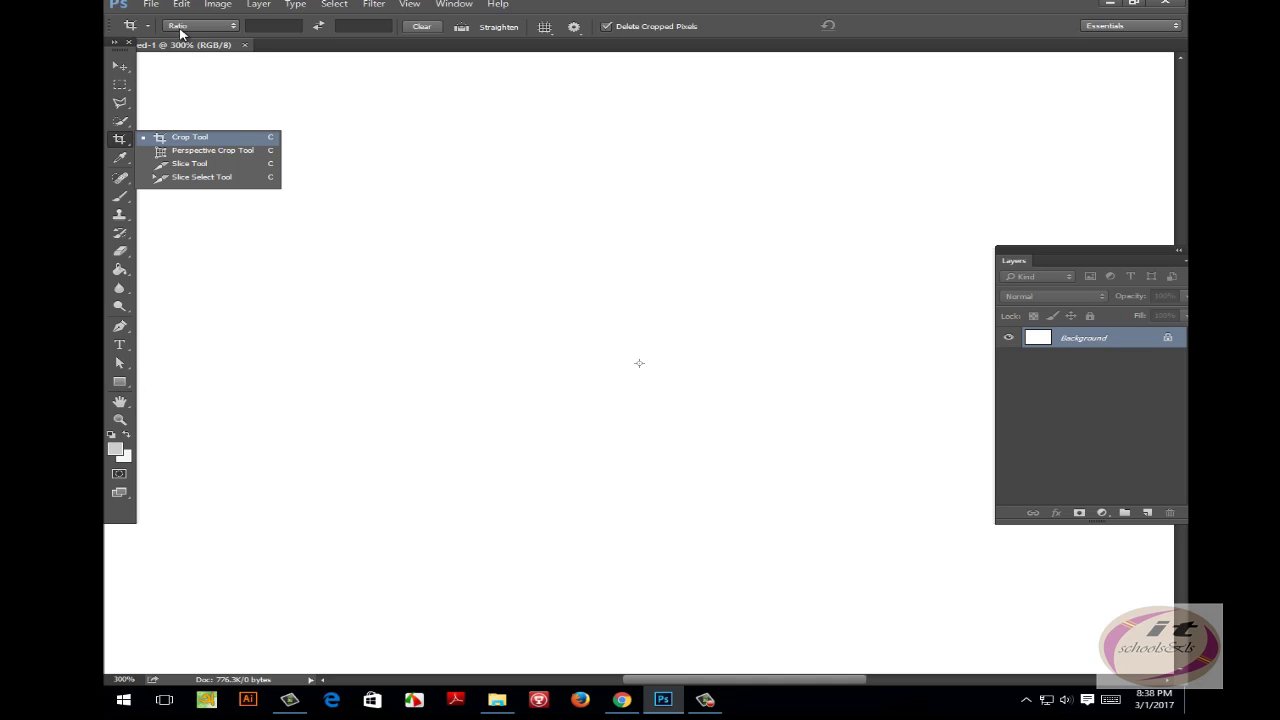
{"action": "key", "text": "u"}
{"action": "left_click", "coordinate": [595, 230]}
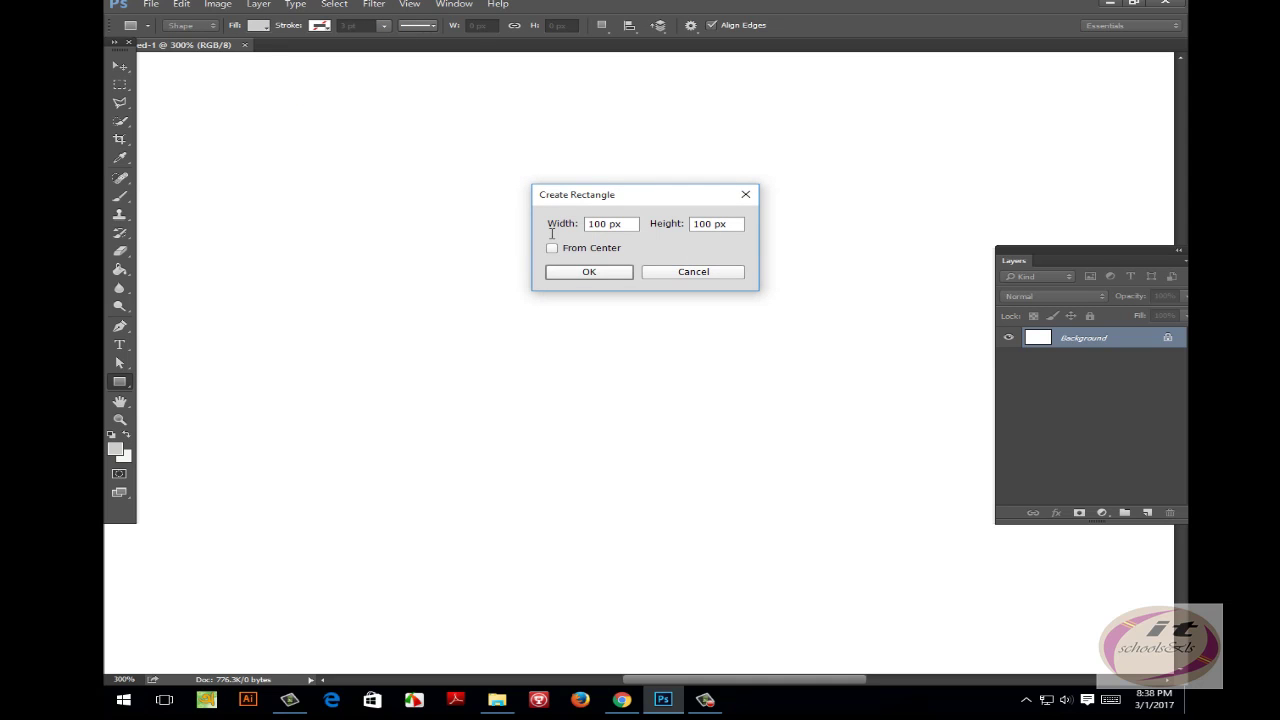
{"action": "left_click", "coordinate": [718, 271]}
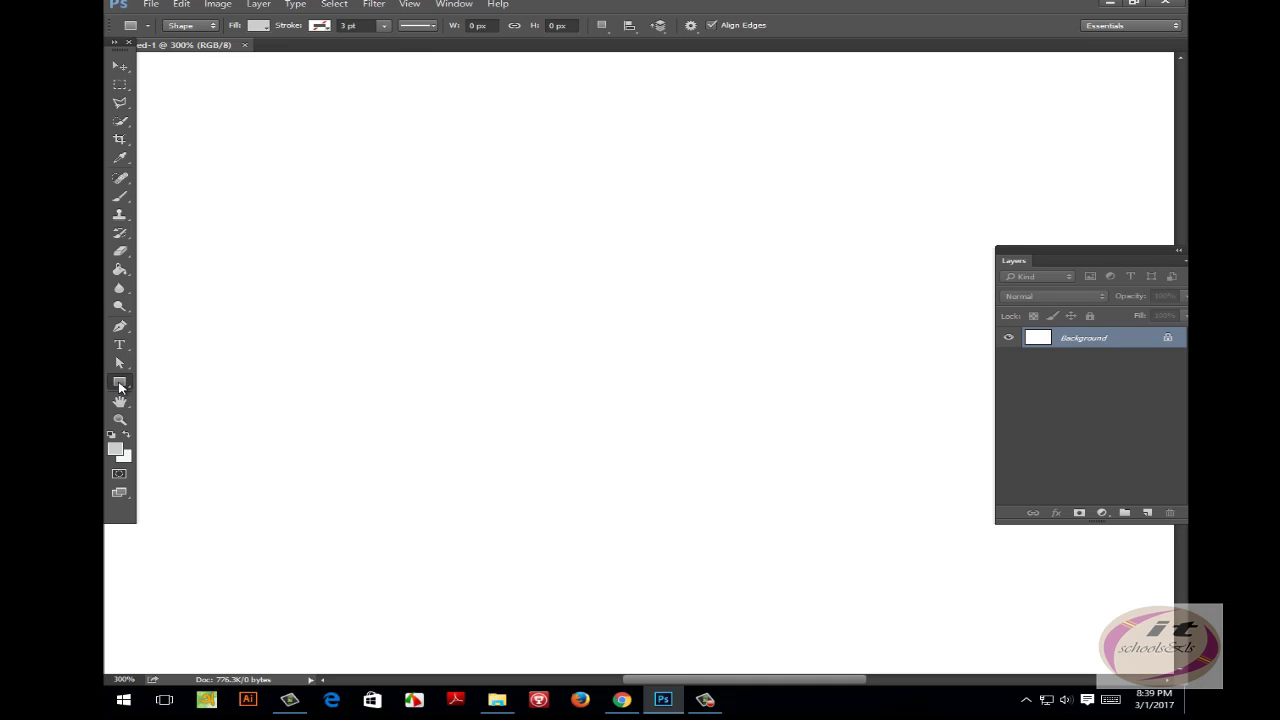
Draw a rectangle shape about 125 px wide and 129 px high on the canvas and move its shape properties out of the way.
{"action": "right_click", "coordinate": [120, 387]}
{"action": "left_click", "coordinate": [193, 378]}
{"action": "left_click_drag", "start_coordinate": [328, 184], "coordinate": [647, 456]}
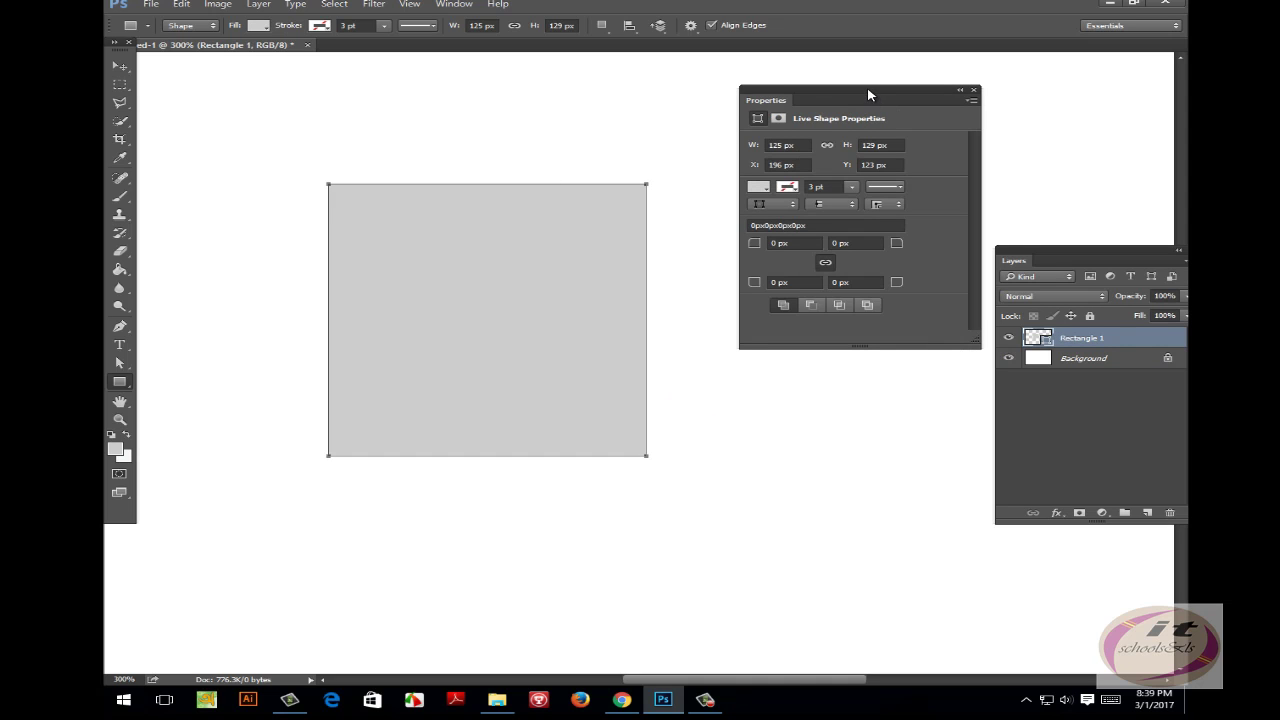
{"action": "left_click_drag", "start_coordinate": [868, 91], "coordinate": [1074, 57]}
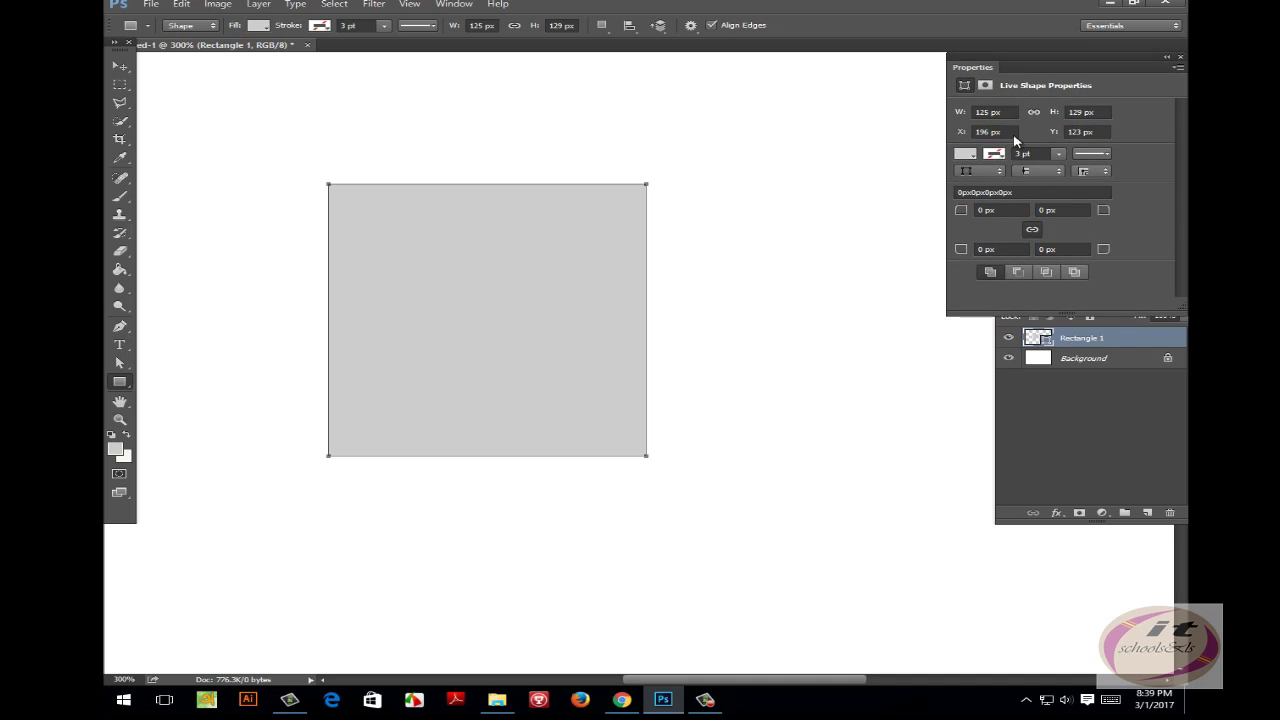
Reposition the grey rectangle on the canvas to about X 213 px, Y 123 px.
{"action": "left_click", "coordinate": [120, 66]}
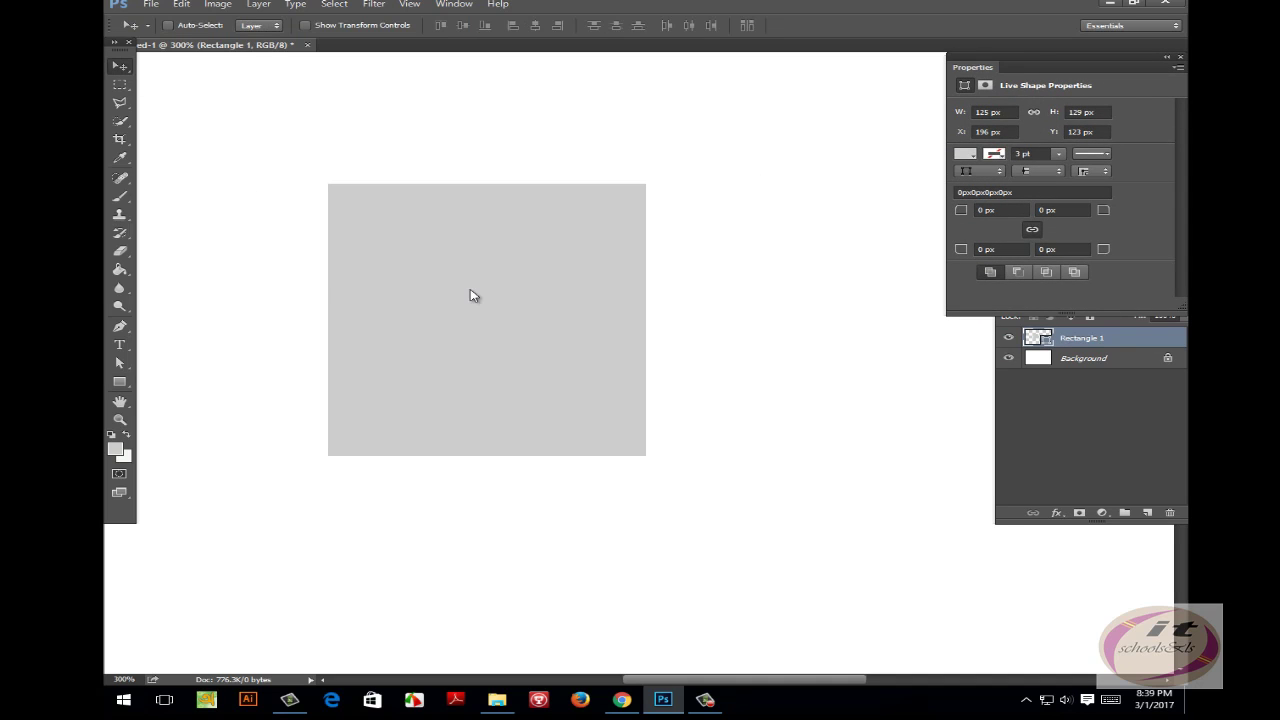
{"action": "left_click_drag", "start_coordinate": [440, 258], "coordinate": [478, 259]}
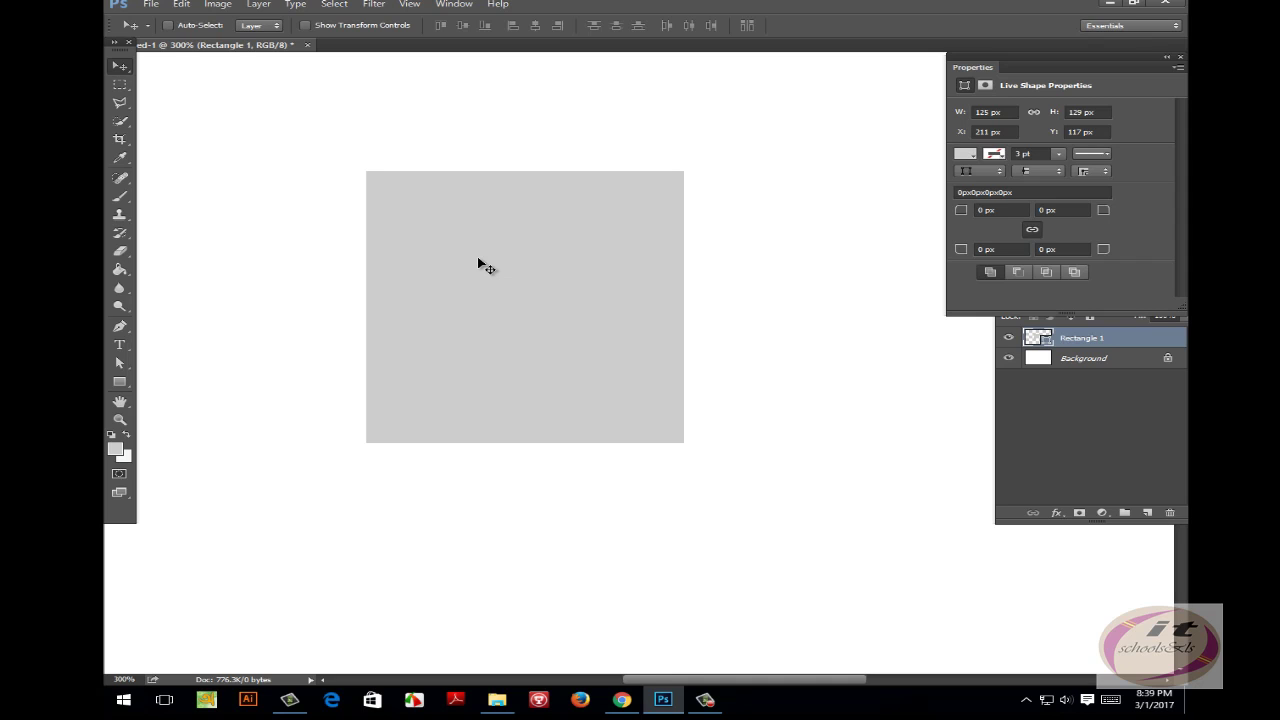
{"action": "left_click", "coordinate": [124, 383]}
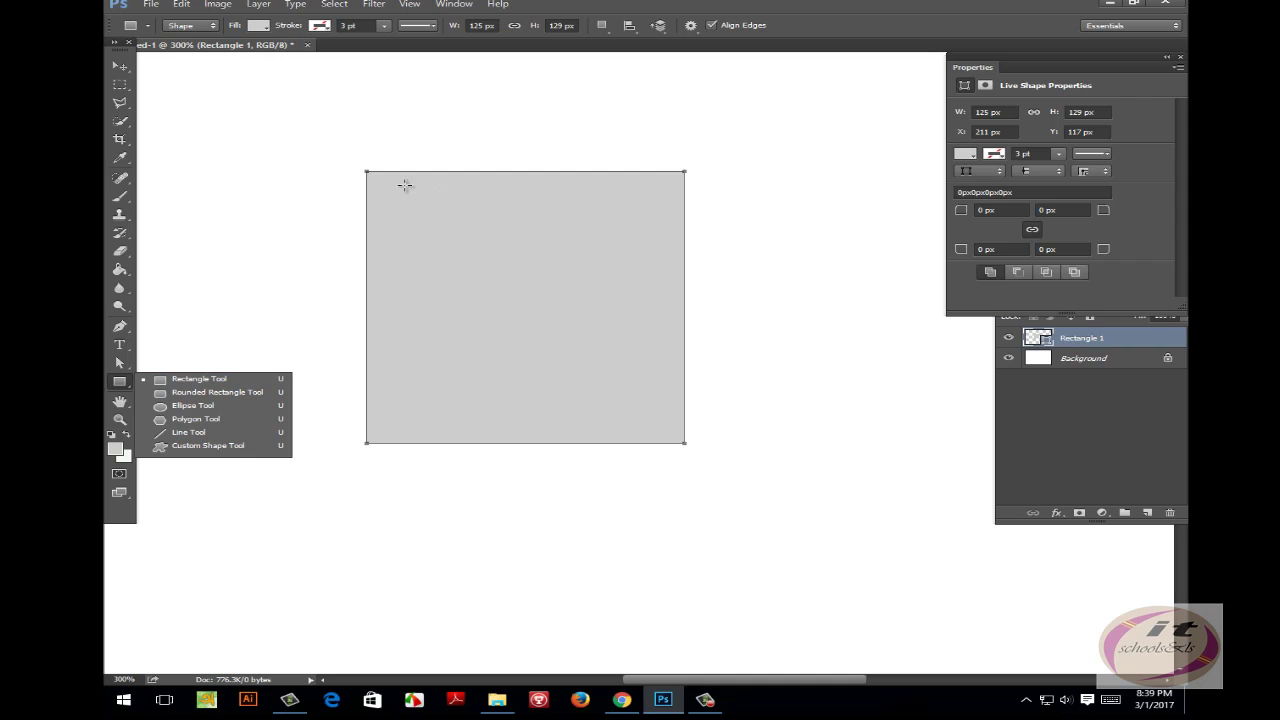
{"action": "left_click", "coordinate": [120, 65]}
{"action": "left_click_drag", "start_coordinate": [447, 263], "coordinate": [536, 243]}
{"action": "key", "text": "ctrl+z"}
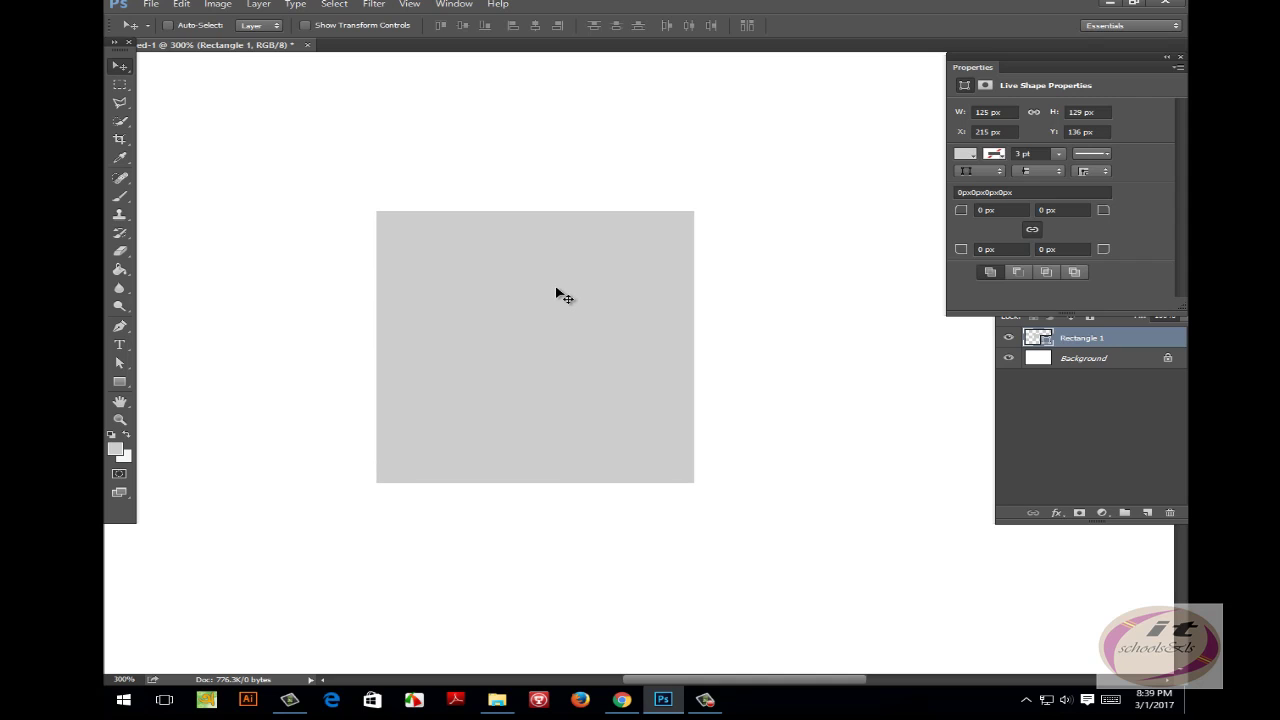
{"action": "left_click_drag", "start_coordinate": [552, 297], "coordinate": [506, 271]}
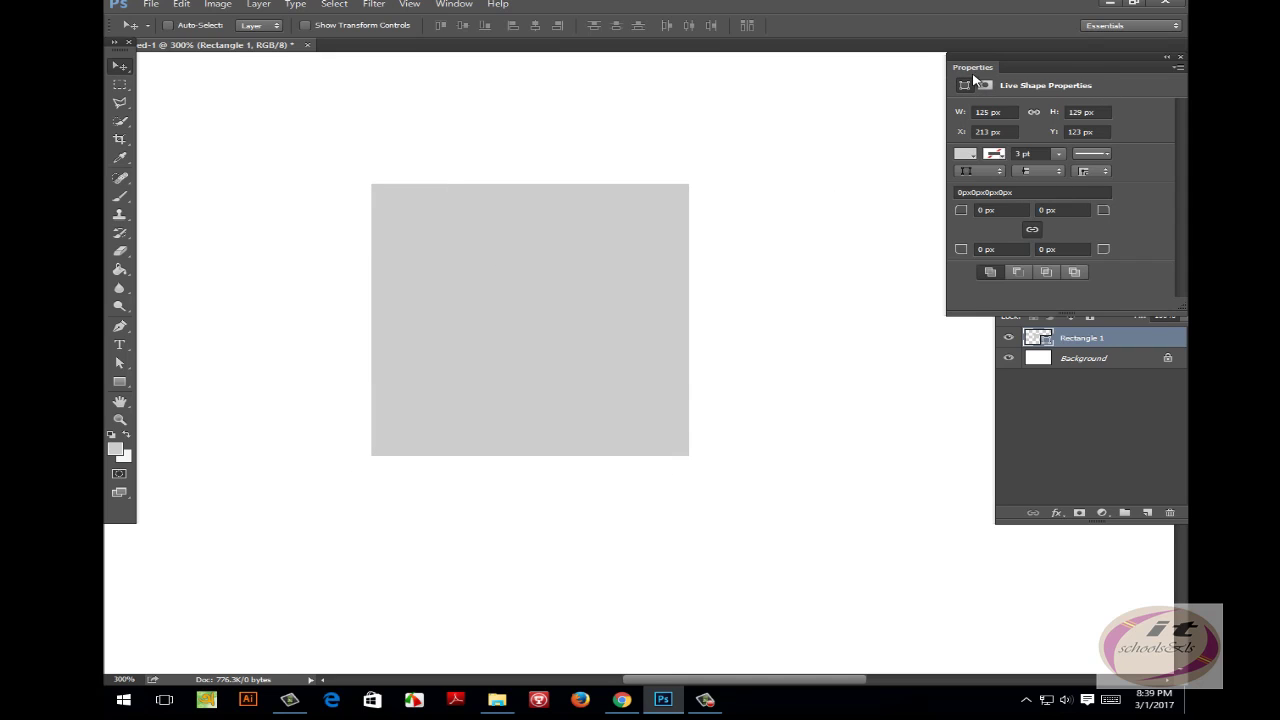
Give the rectangle a solid dark blue fill and a pinkish-red stroke.
{"action": "left_click", "coordinate": [965, 155]}
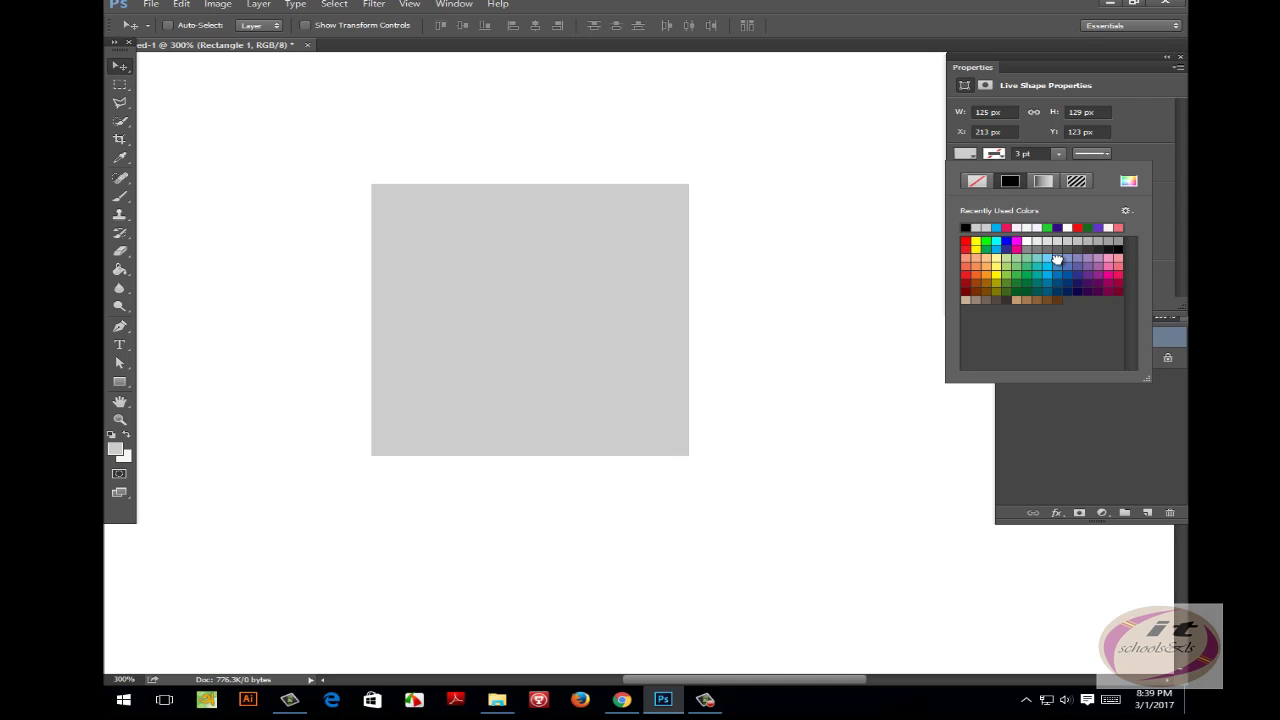
{"action": "left_click", "coordinate": [1057, 259]}
{"action": "left_click", "coordinate": [1072, 282]}
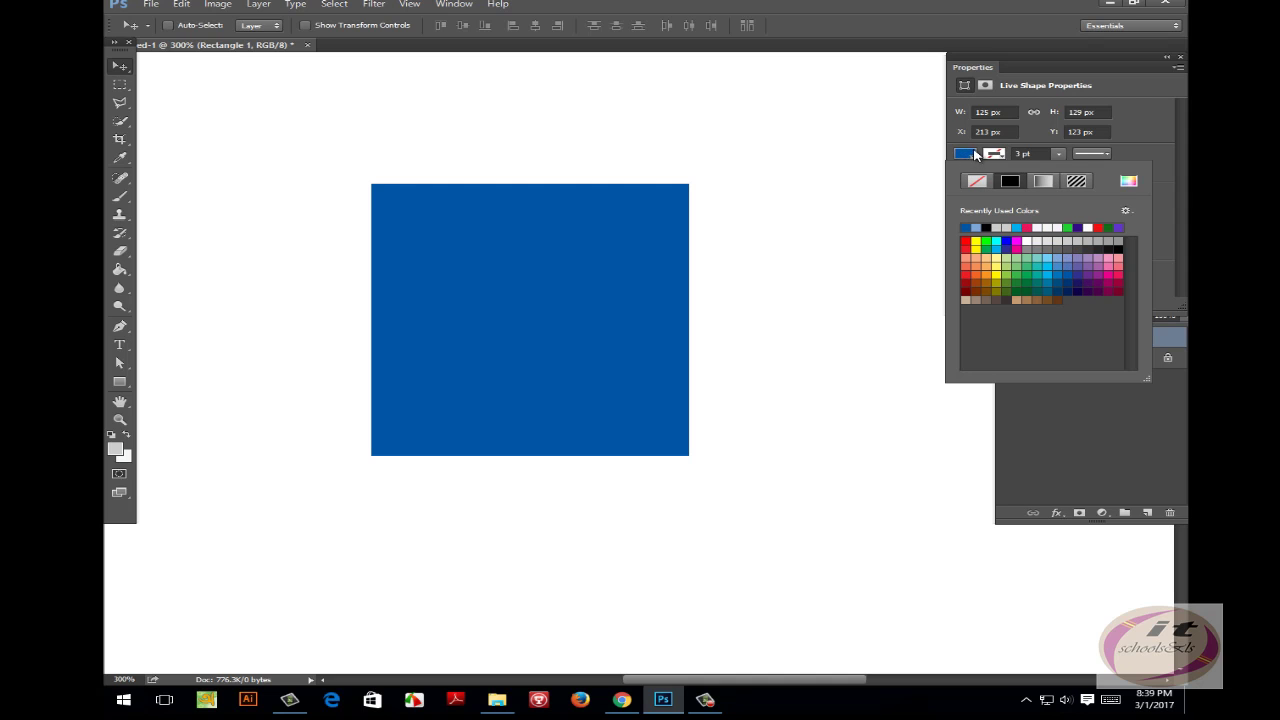
{"action": "left_click", "coordinate": [1002, 152]}
{"action": "left_click", "coordinate": [1002, 152]}
{"action": "left_click", "coordinate": [1117, 273]}
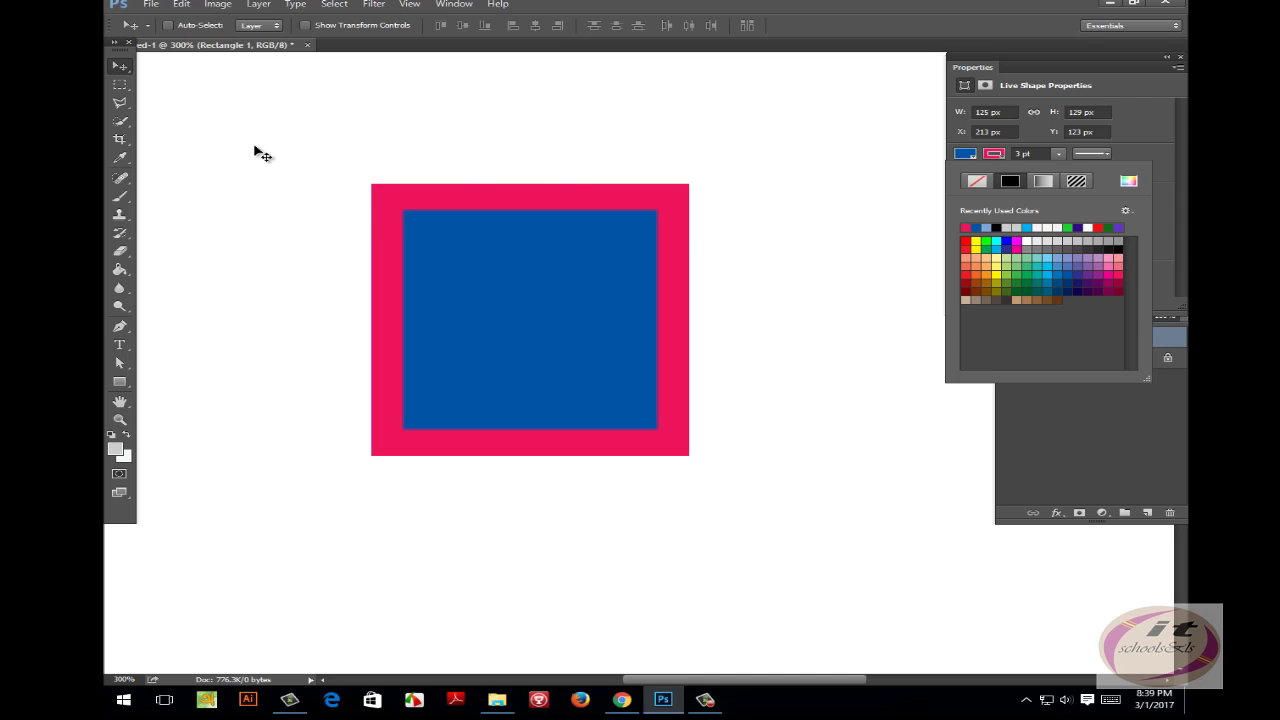
Move the filled and outlined rectangle to about X 204 px, Y 119 px.
{"action": "left_click", "coordinate": [120, 66]}
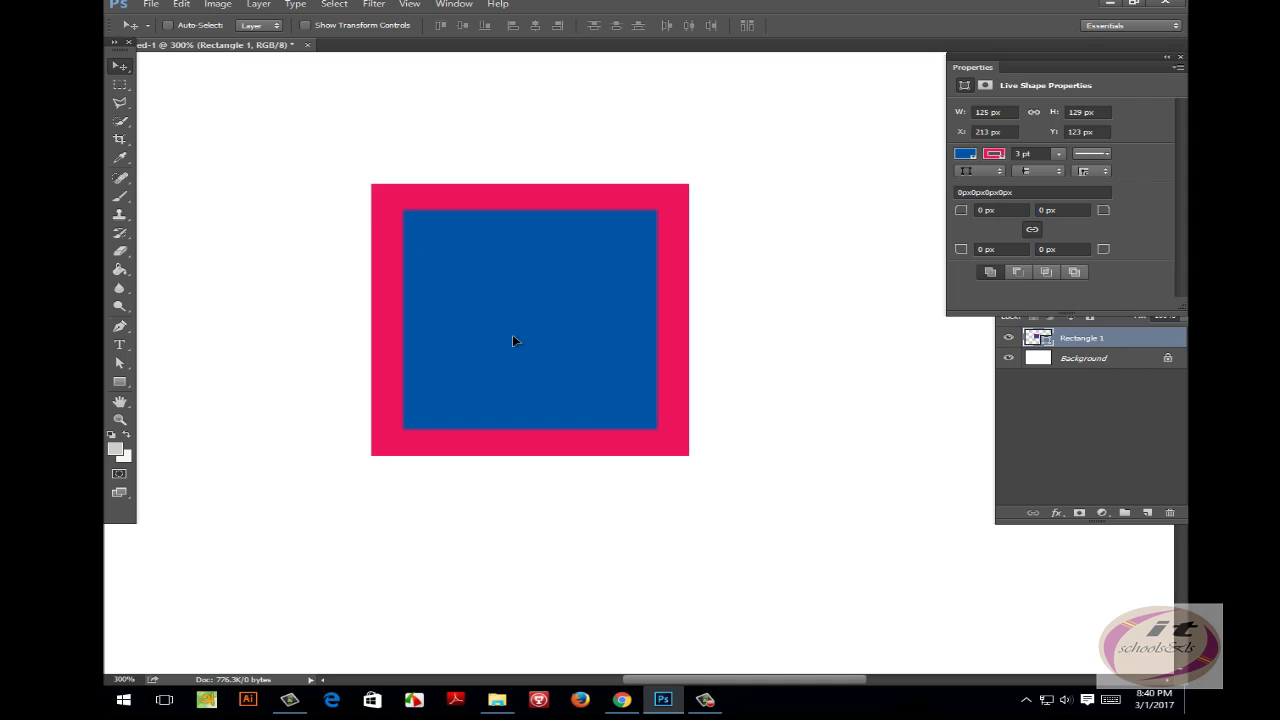
{"action": "left_click_drag", "start_coordinate": [512, 341], "coordinate": [487, 339]}
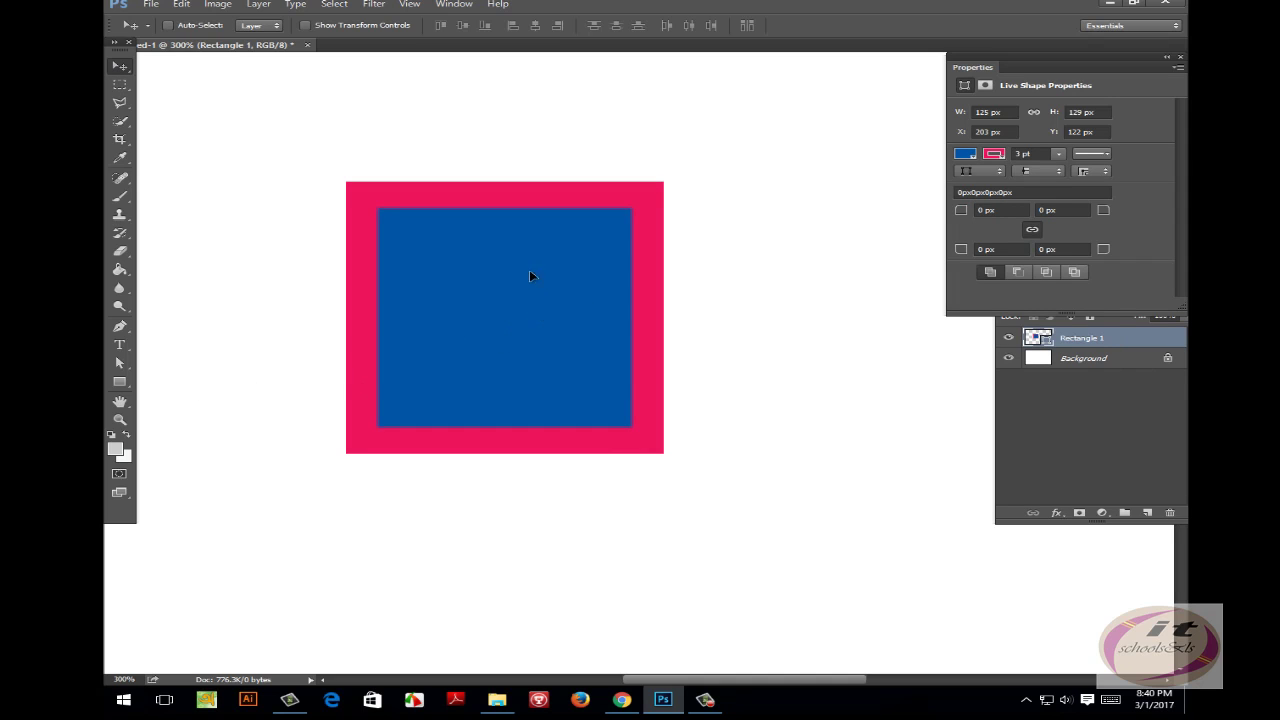
{"action": "left_click_drag", "start_coordinate": [488, 255], "coordinate": [496, 240]}
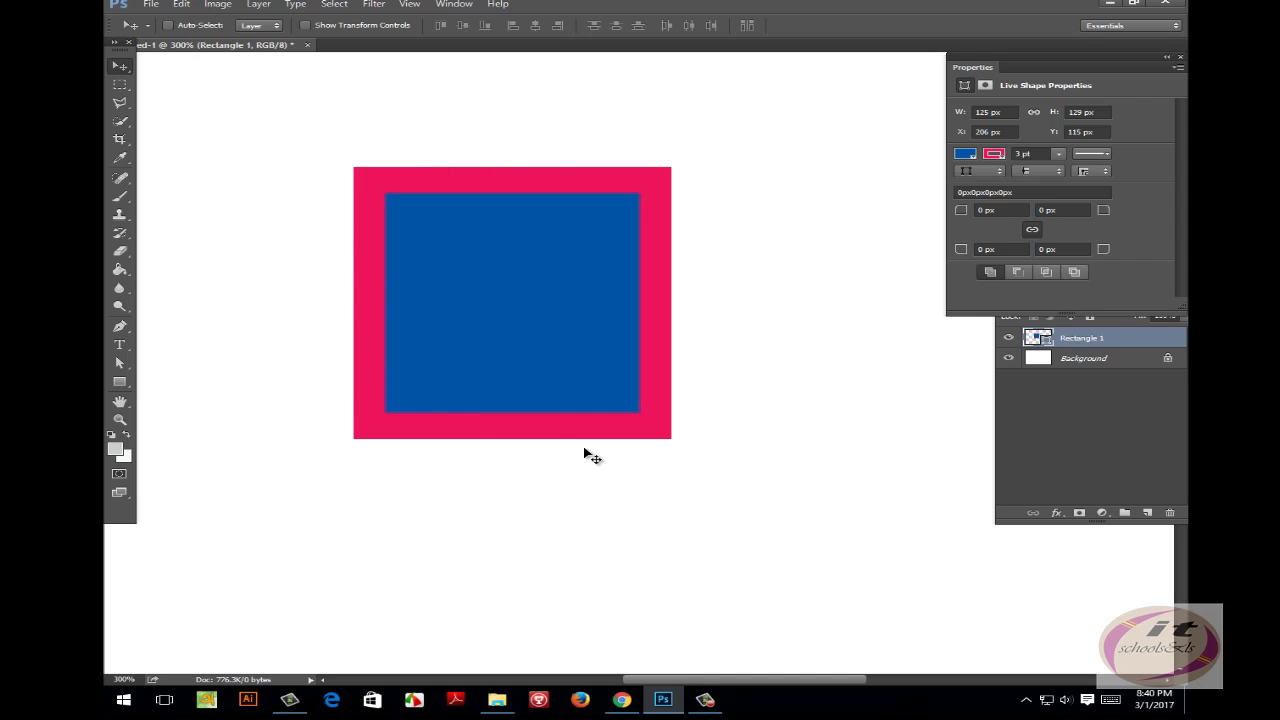
{"action": "left_click_drag", "start_coordinate": [446, 279], "coordinate": [441, 294]}
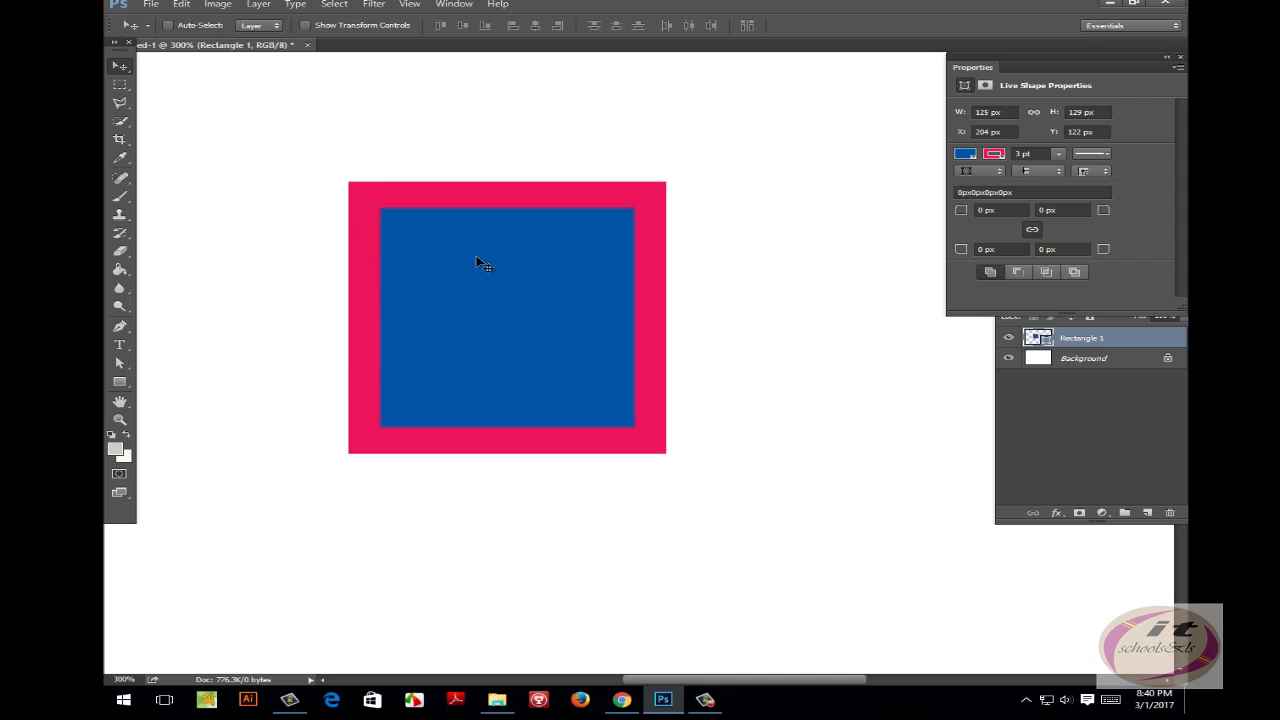
{"action": "left_click_drag", "start_coordinate": [508, 278], "coordinate": [502, 298]}
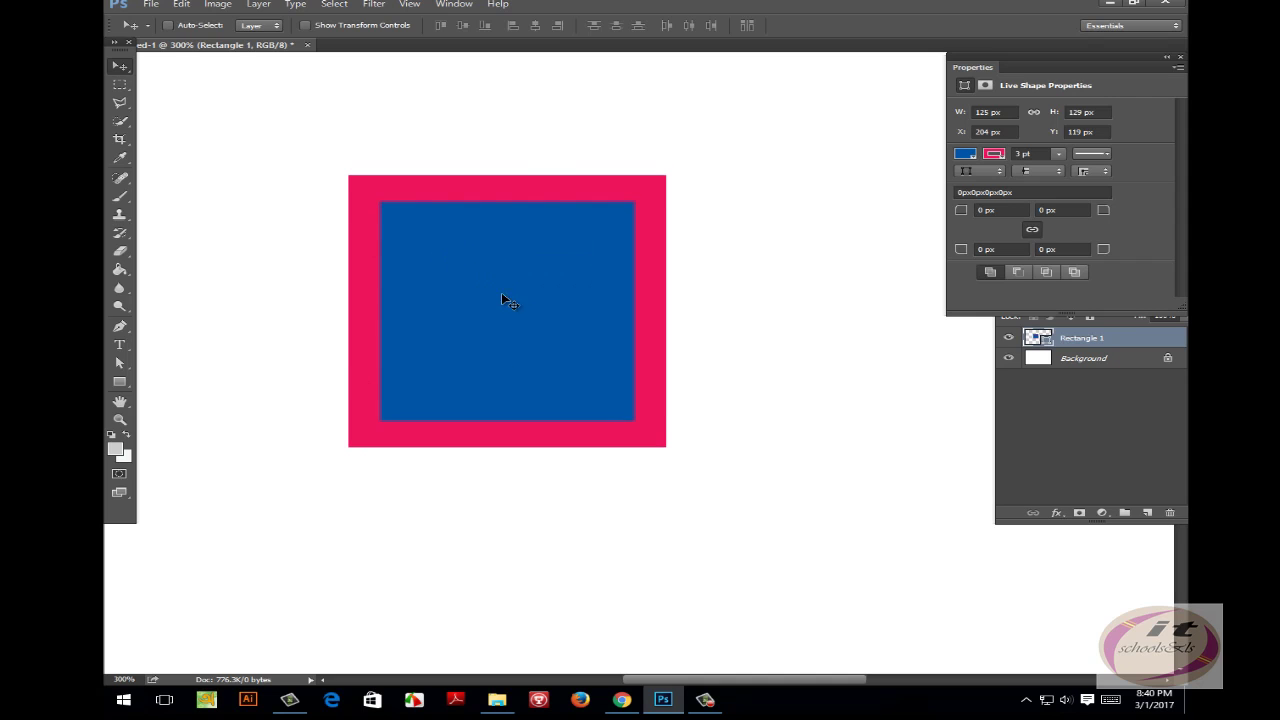
Change the rectangle's fill to light violet and its stroke to grey.
{"action": "left_click", "coordinate": [965, 155]}
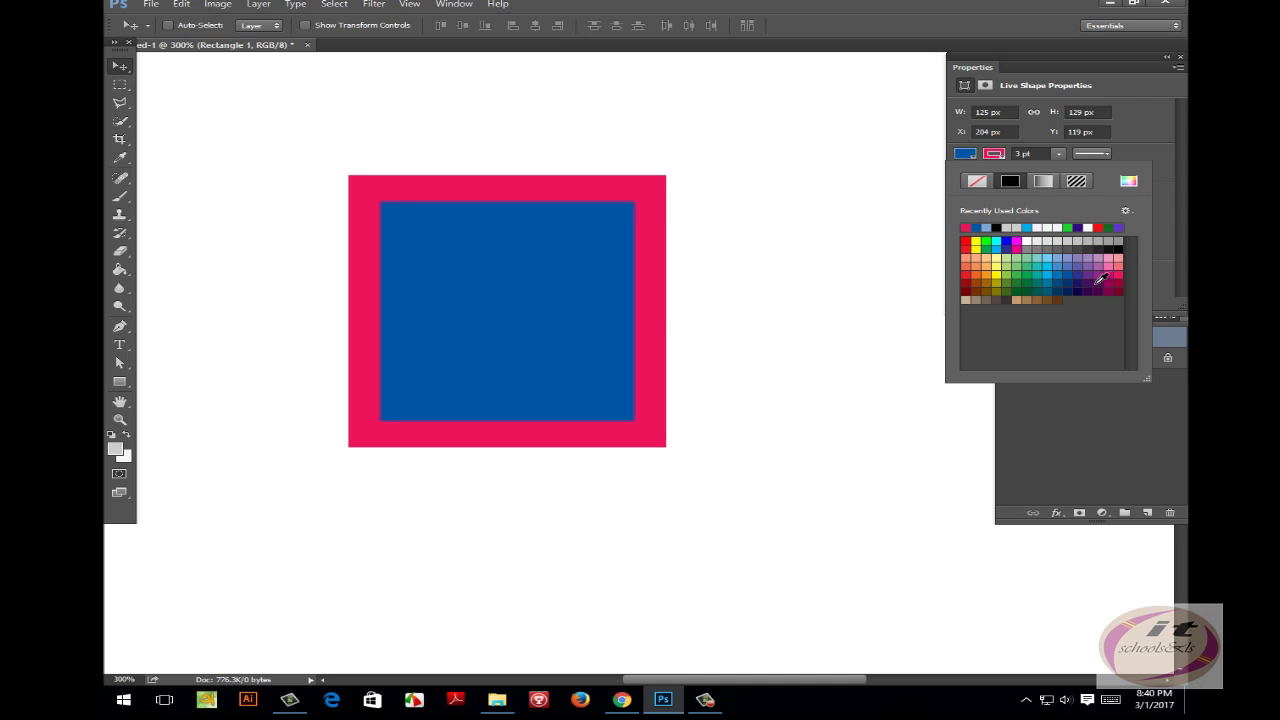
{"action": "left_click", "coordinate": [1077, 259]}
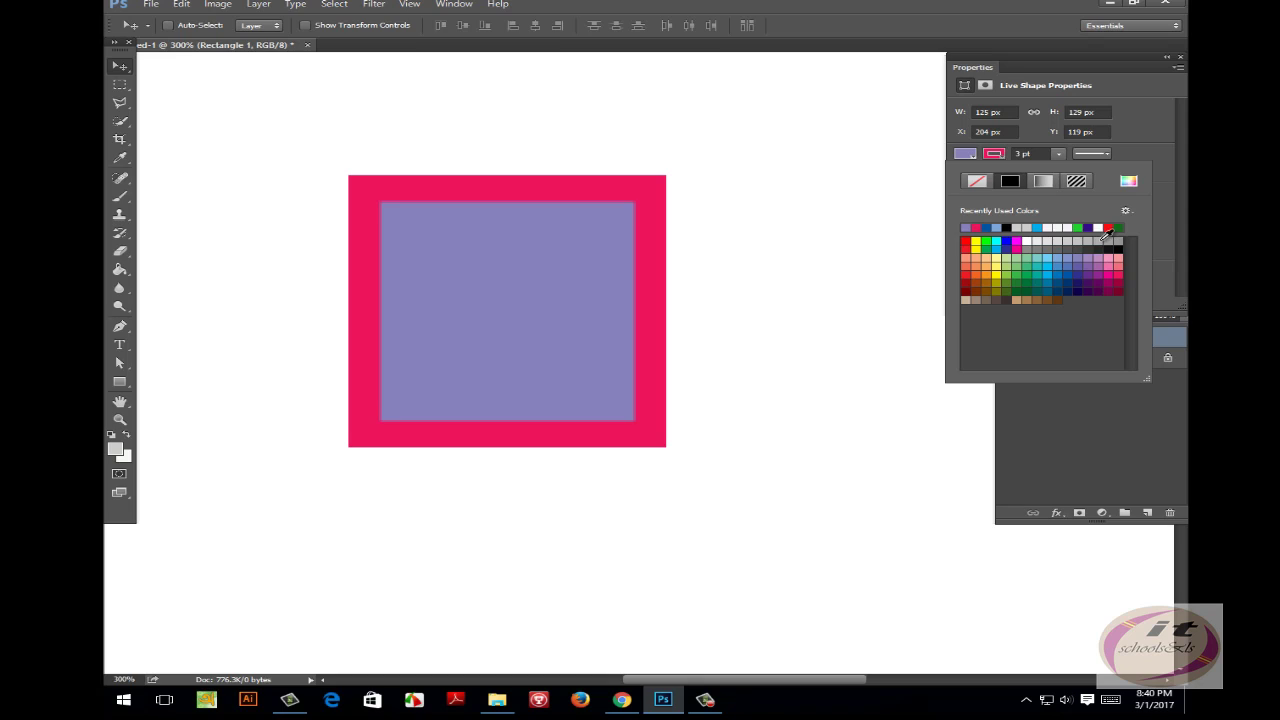
{"action": "left_click", "coordinate": [1104, 236]}
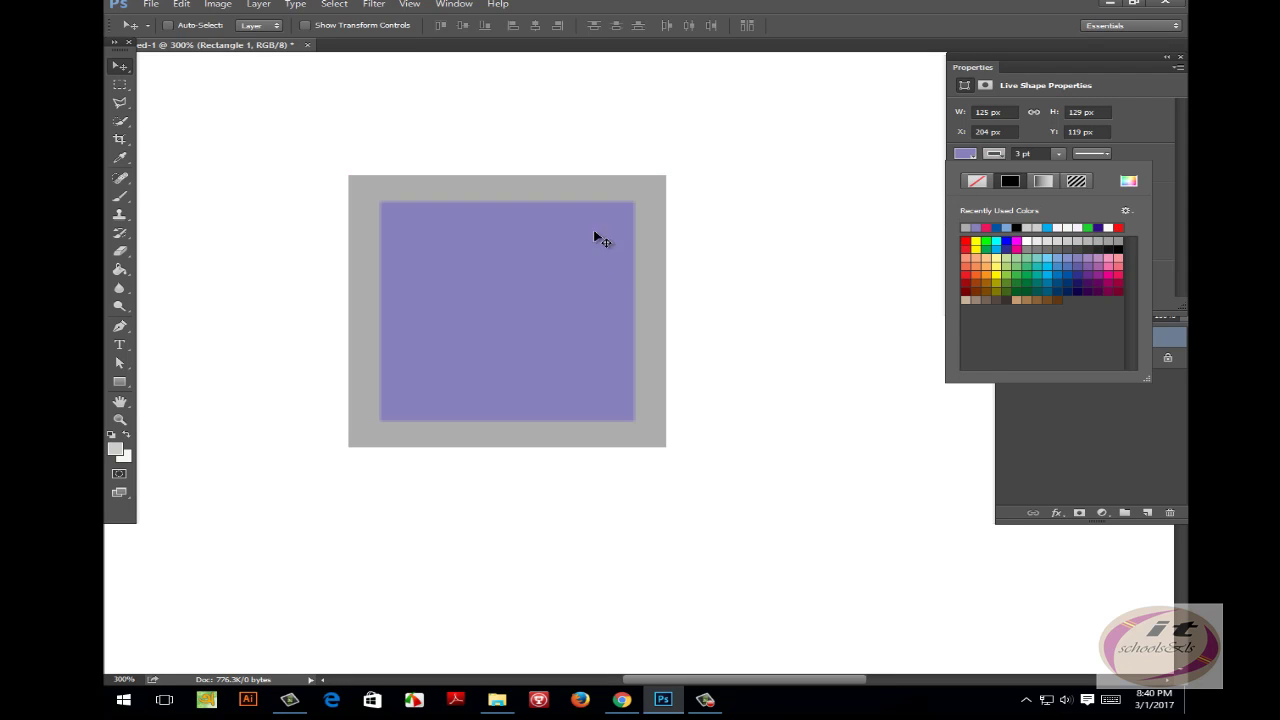
Remove the rectangle's fill, leaving only the stroke, and move the shape to about X 246 px, Y 115 px.
{"action": "left_click", "coordinate": [579, 195]}
{"action": "left_click_drag", "start_coordinate": [585, 208], "coordinate": [586, 200]}
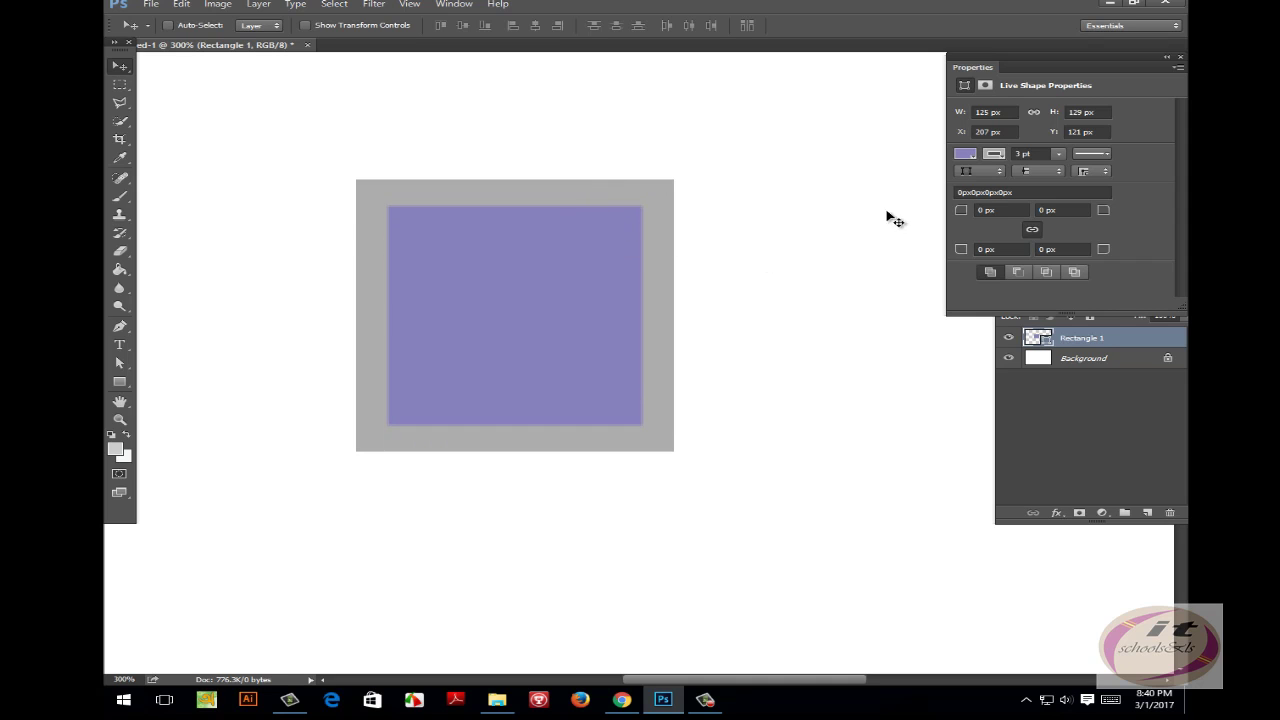
{"action": "left_click", "coordinate": [965, 155]}
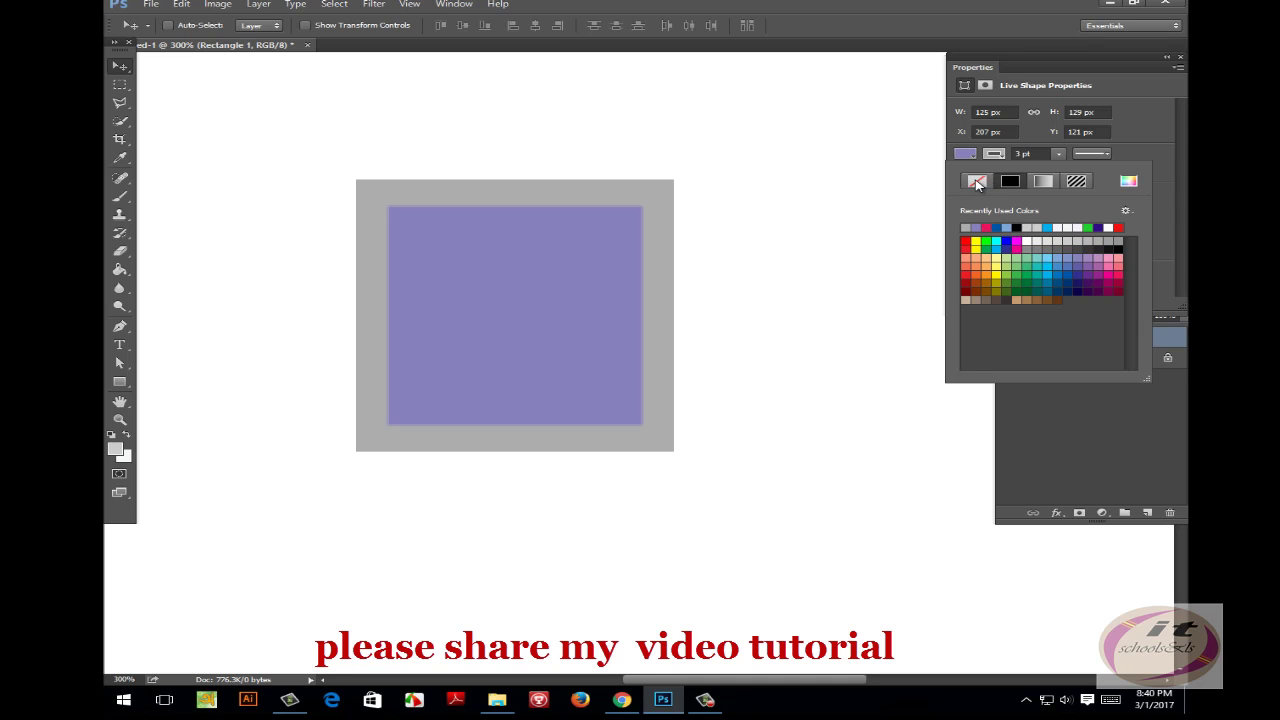
{"action": "left_click", "coordinate": [975, 183]}
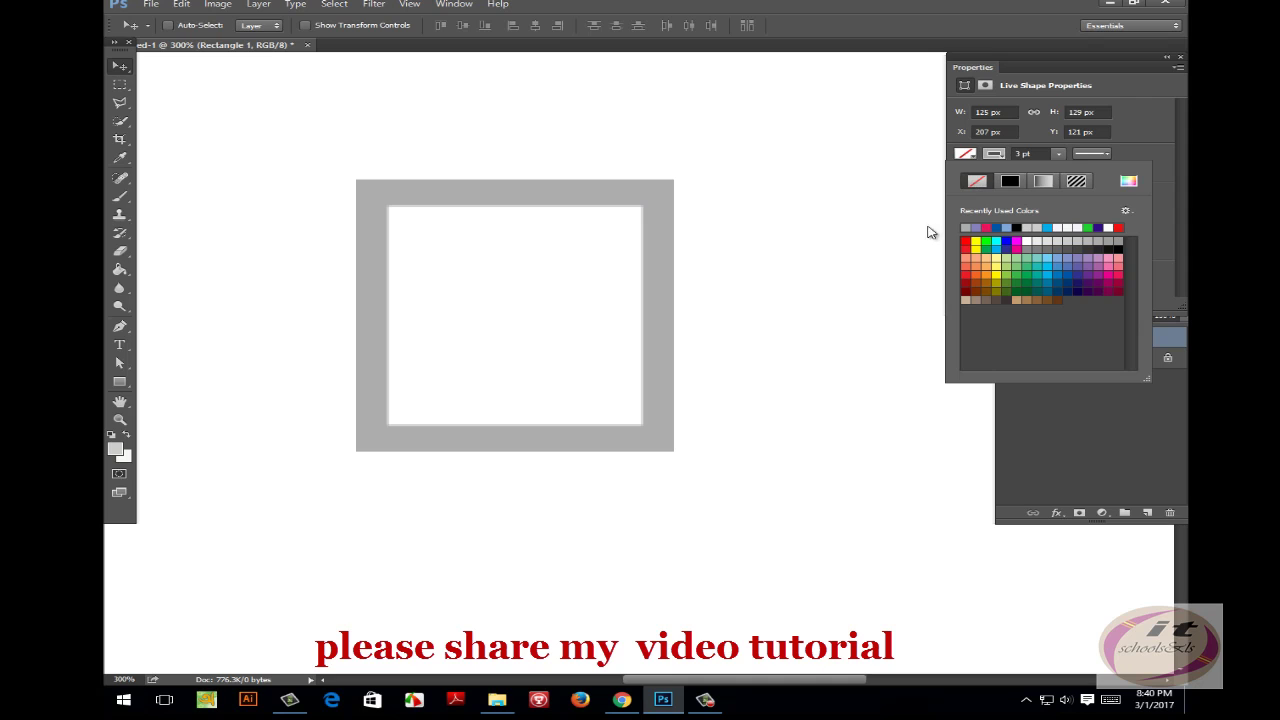
{"action": "left_click_drag", "start_coordinate": [569, 237], "coordinate": [638, 175]}
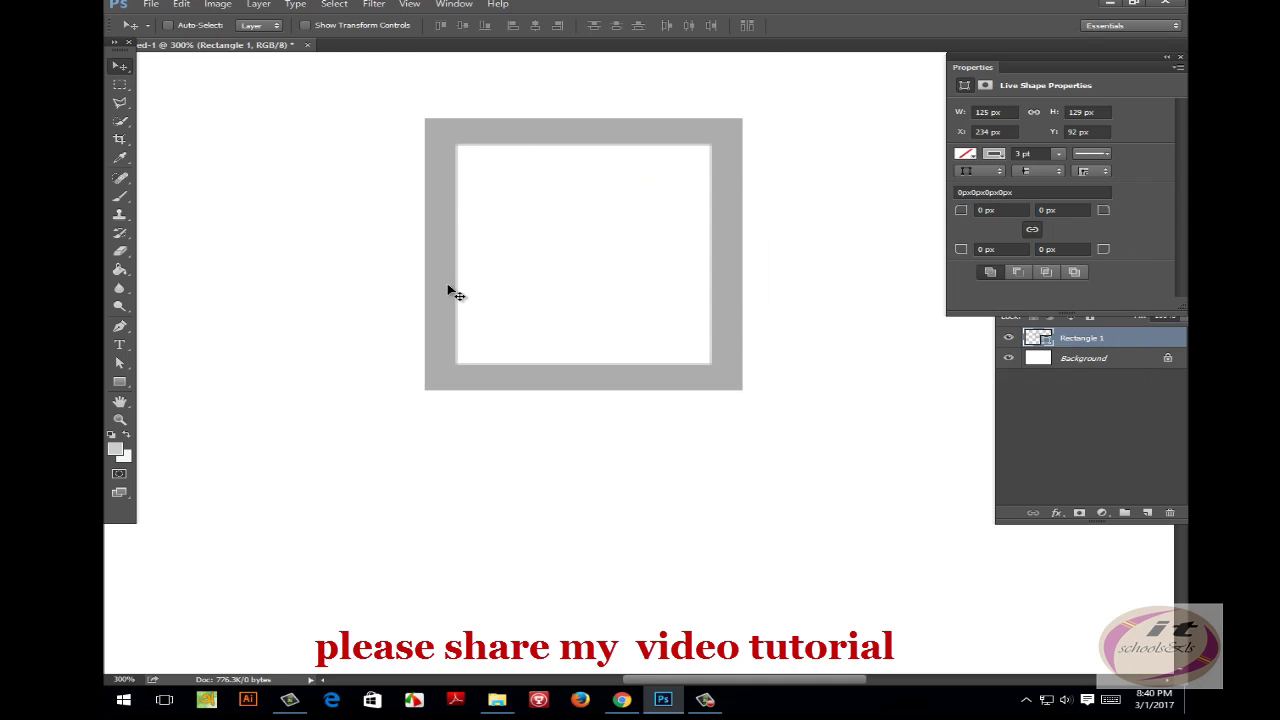
{"action": "left_click_drag", "start_coordinate": [594, 137], "coordinate": [694, 190]}
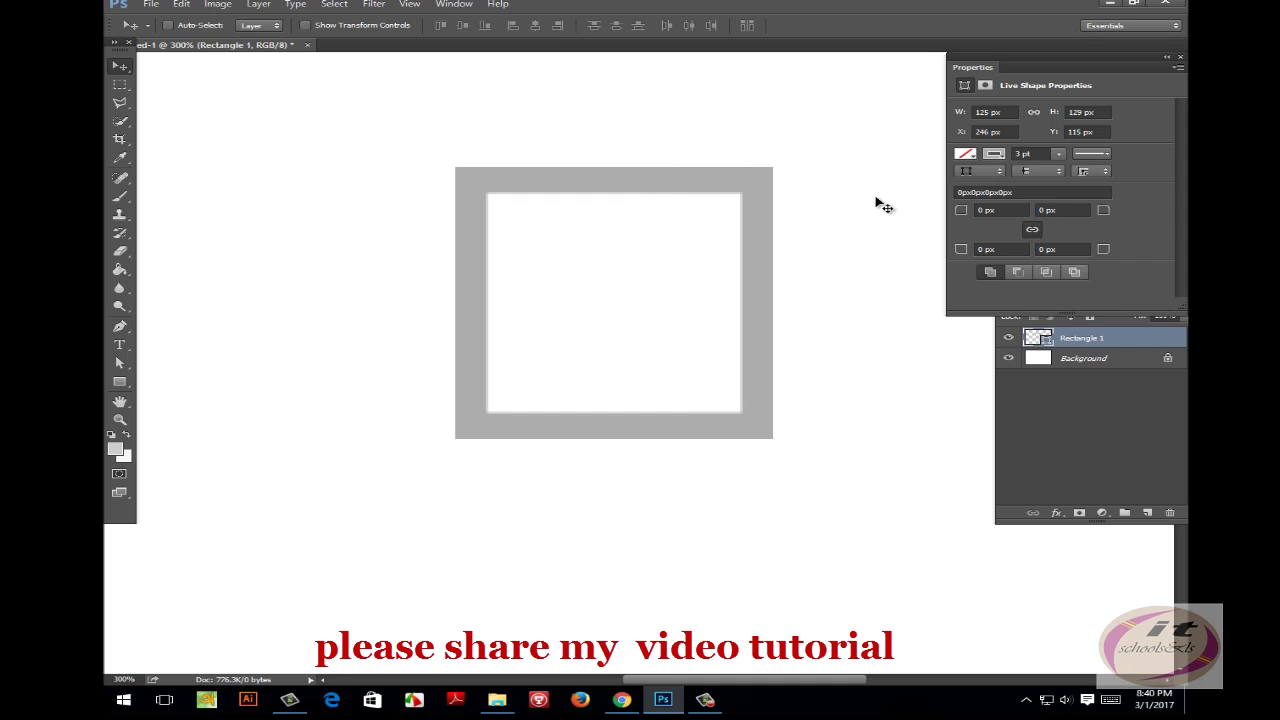
Set the rectangle's stroke colour to dark blue and move the shape to about X 241 px, Y 118 px.
{"action": "left_click", "coordinate": [995, 156]}
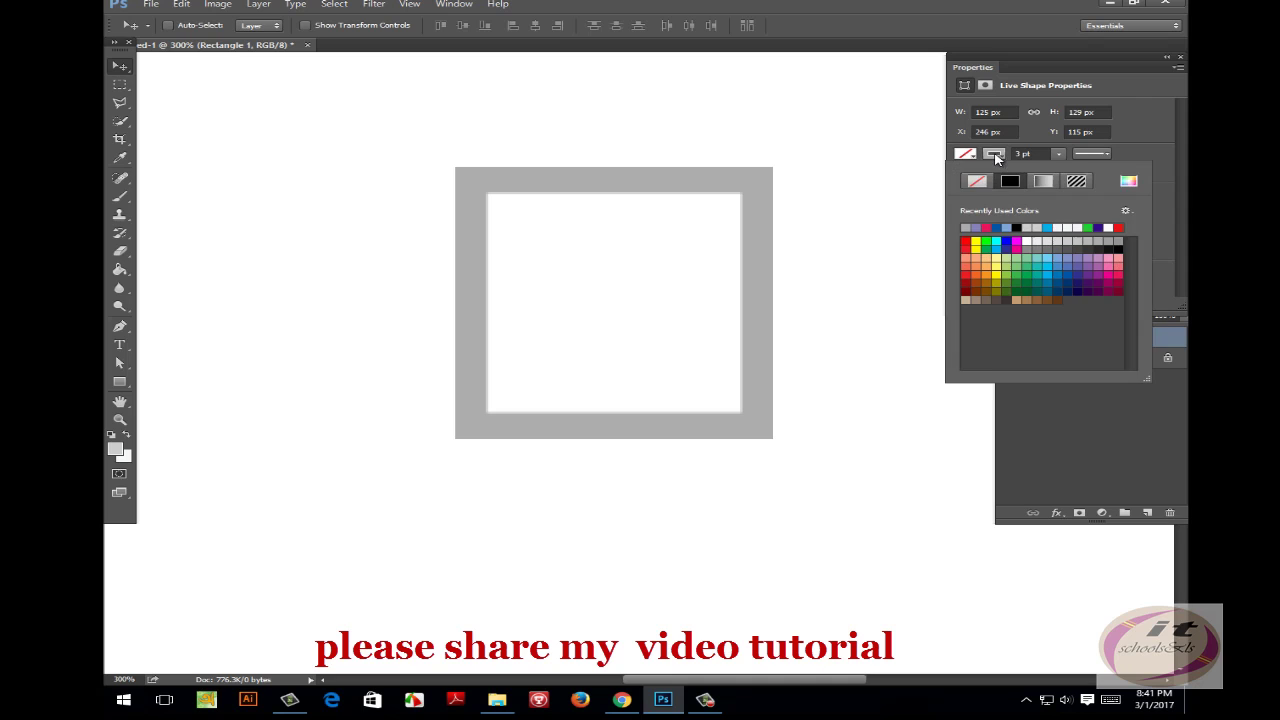
{"action": "left_click", "coordinate": [1086, 276]}
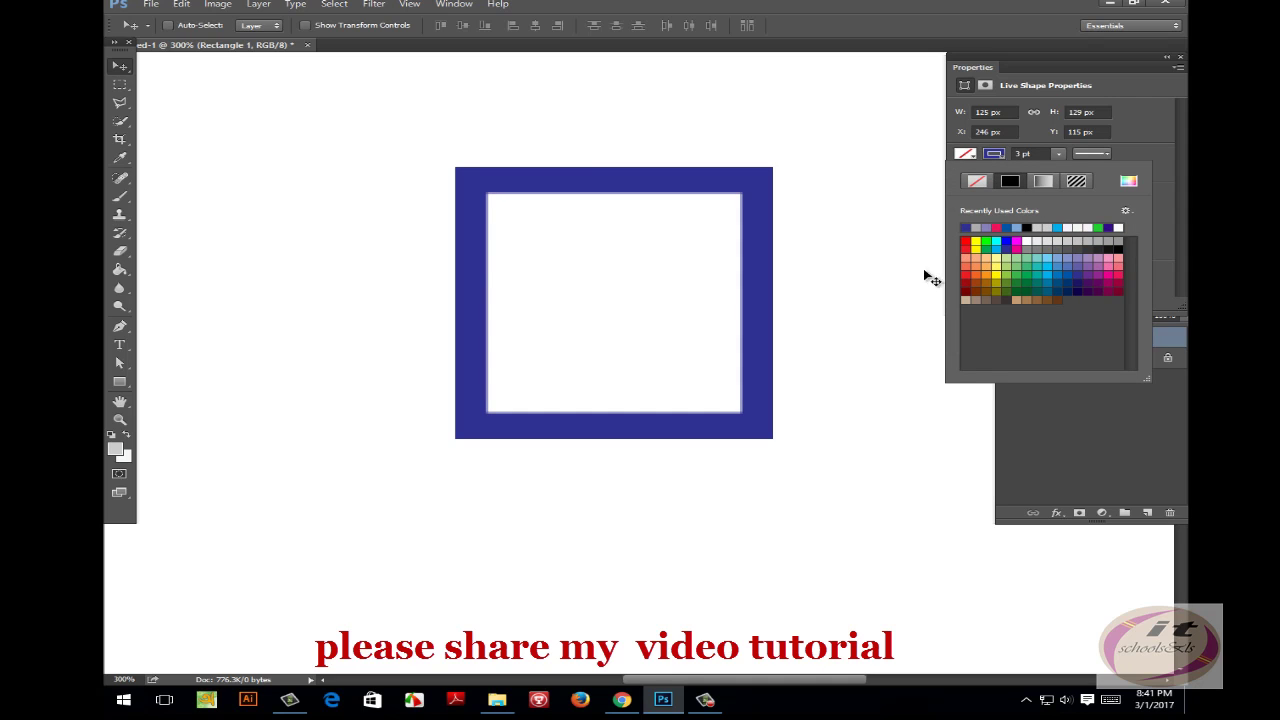
{"action": "mouse_move", "coordinate": [589, 177]}
{"action": "left_mouse_down"}
{"action": "mouse_move", "coordinate": [566, 257]}
{"action": "mouse_move", "coordinate": [567, 183]}
{"action": "left_mouse_up"}
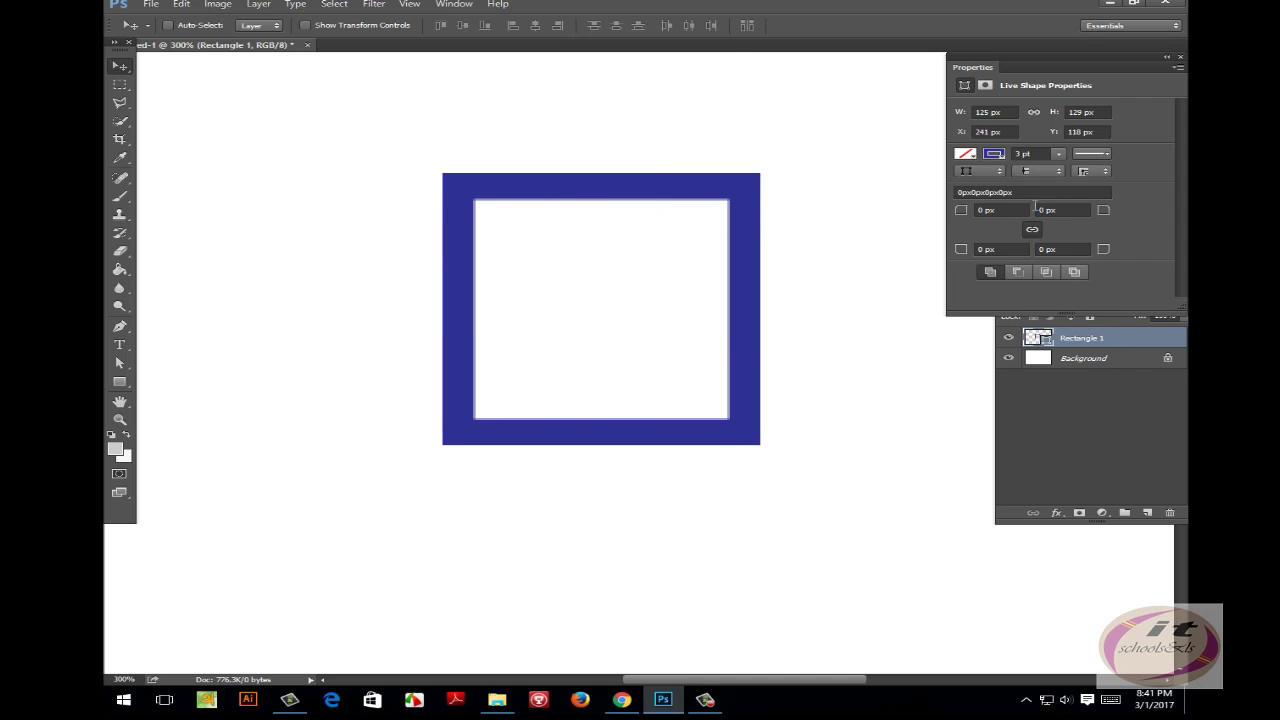
Adjust the rectangle's stroke width to a thin outline of about 0.74 pt.
{"action": "left_click", "coordinate": [1090, 154]}
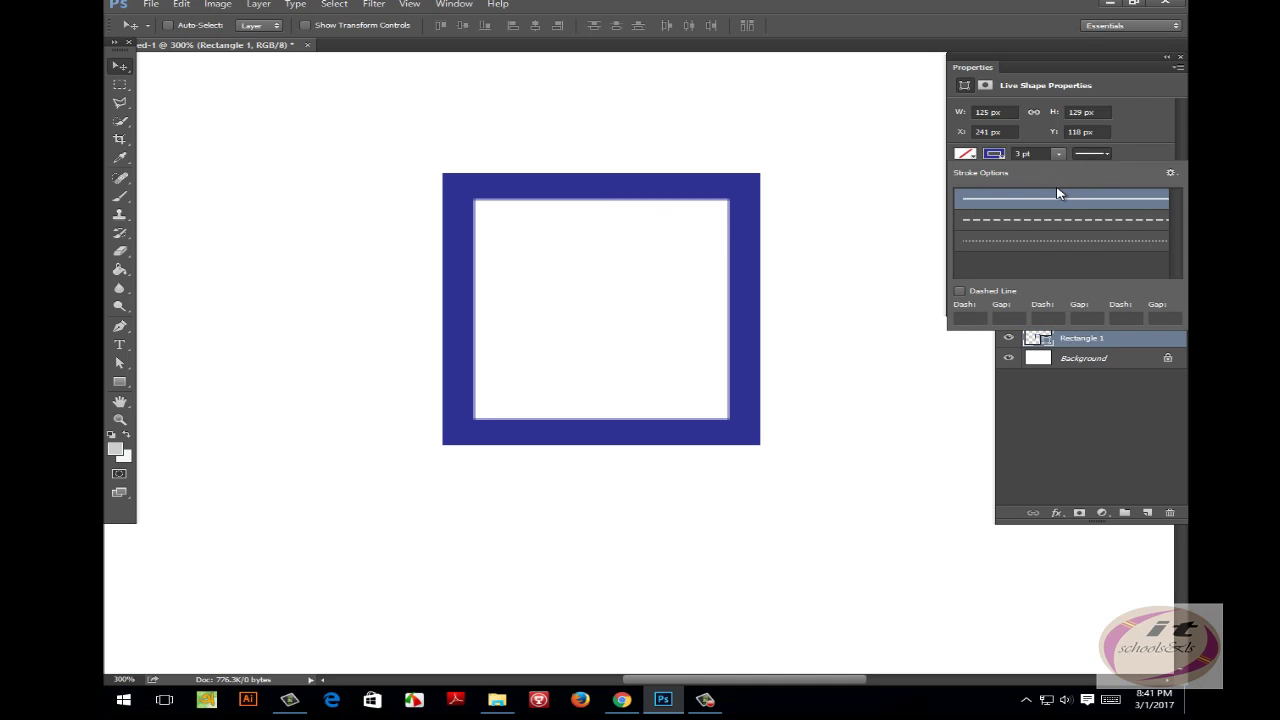
{"action": "left_click", "coordinate": [1057, 158]}
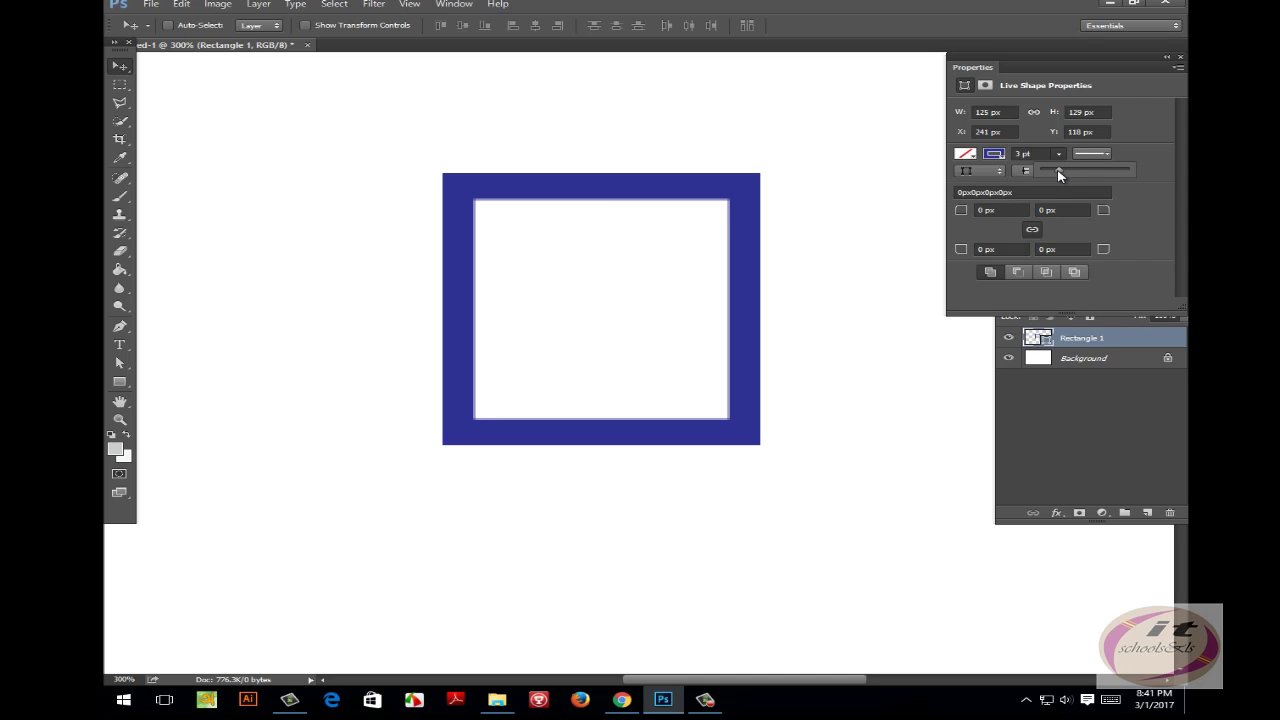
{"action": "left_click_drag", "start_coordinate": [1059, 175], "coordinate": [1059, 172]}
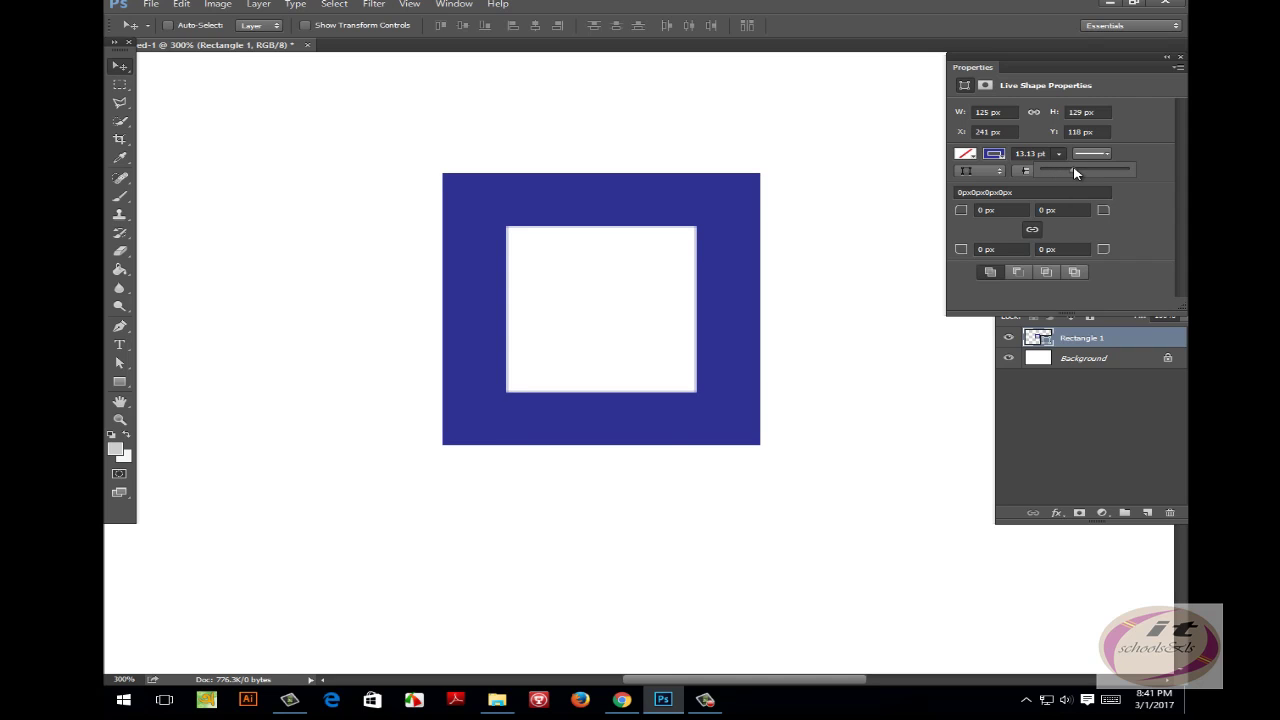
{"action": "left_click_drag", "start_coordinate": [1074, 171], "coordinate": [1049, 172]}
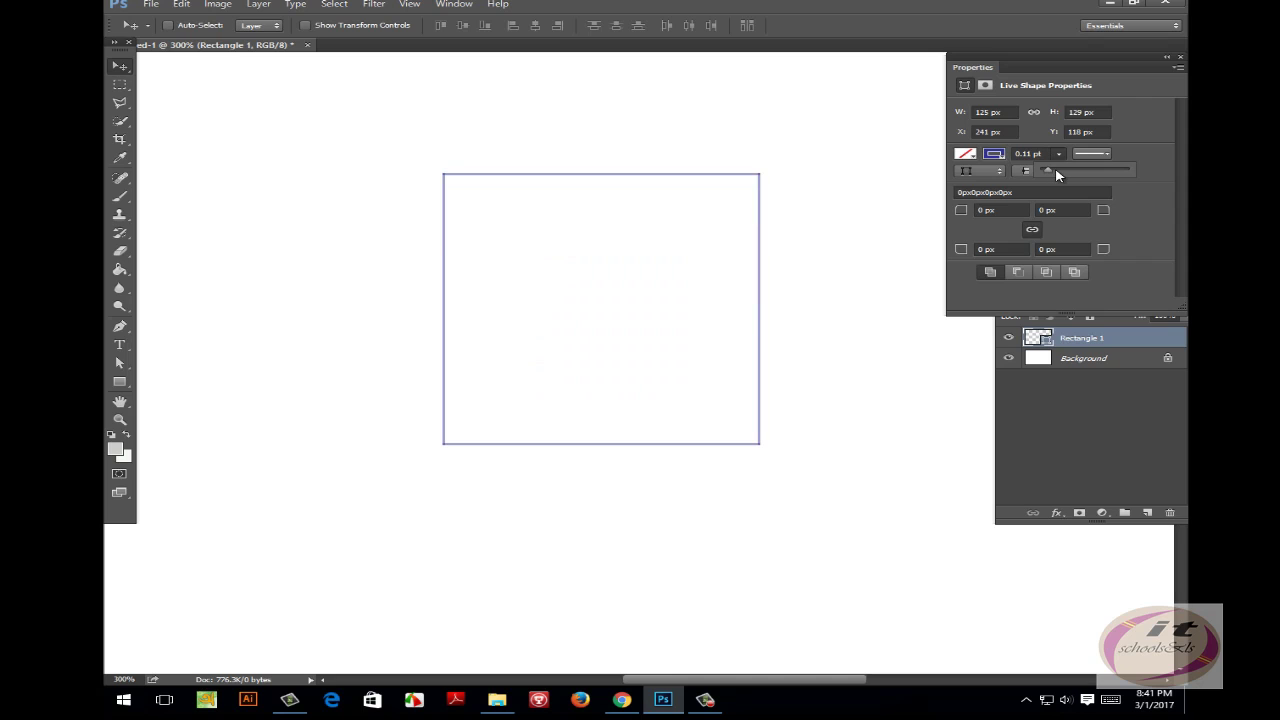
Try the dashed and dotted stroke styles on the rectangle and return its stroke to the solid line.
{"action": "left_click", "coordinate": [1106, 155]}
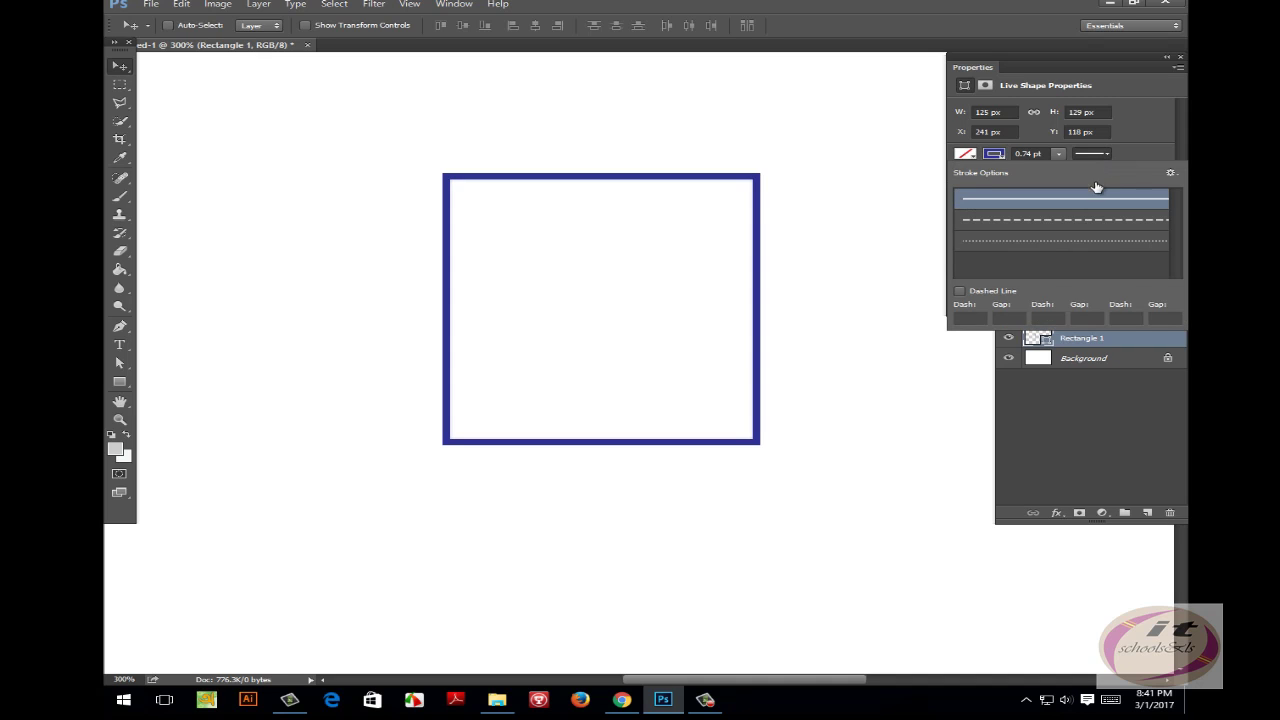
{"action": "left_click", "coordinate": [1016, 242]}
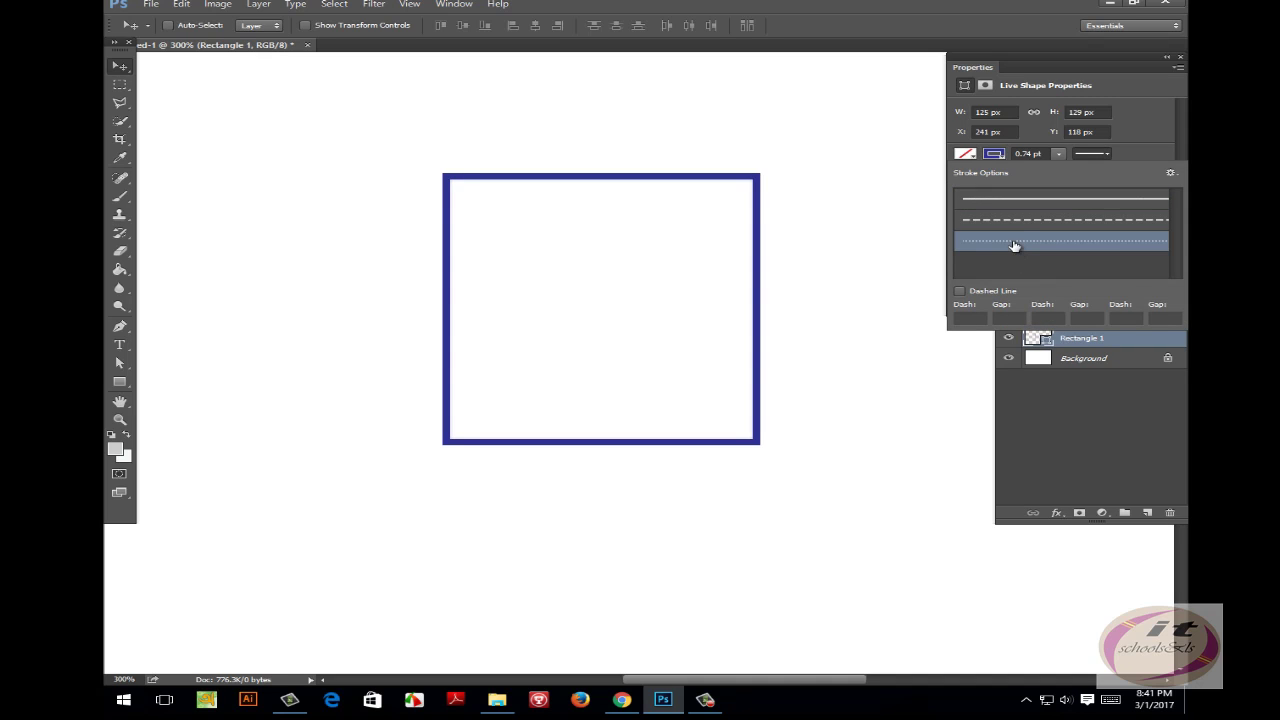
{"action": "left_click", "coordinate": [1021, 223]}
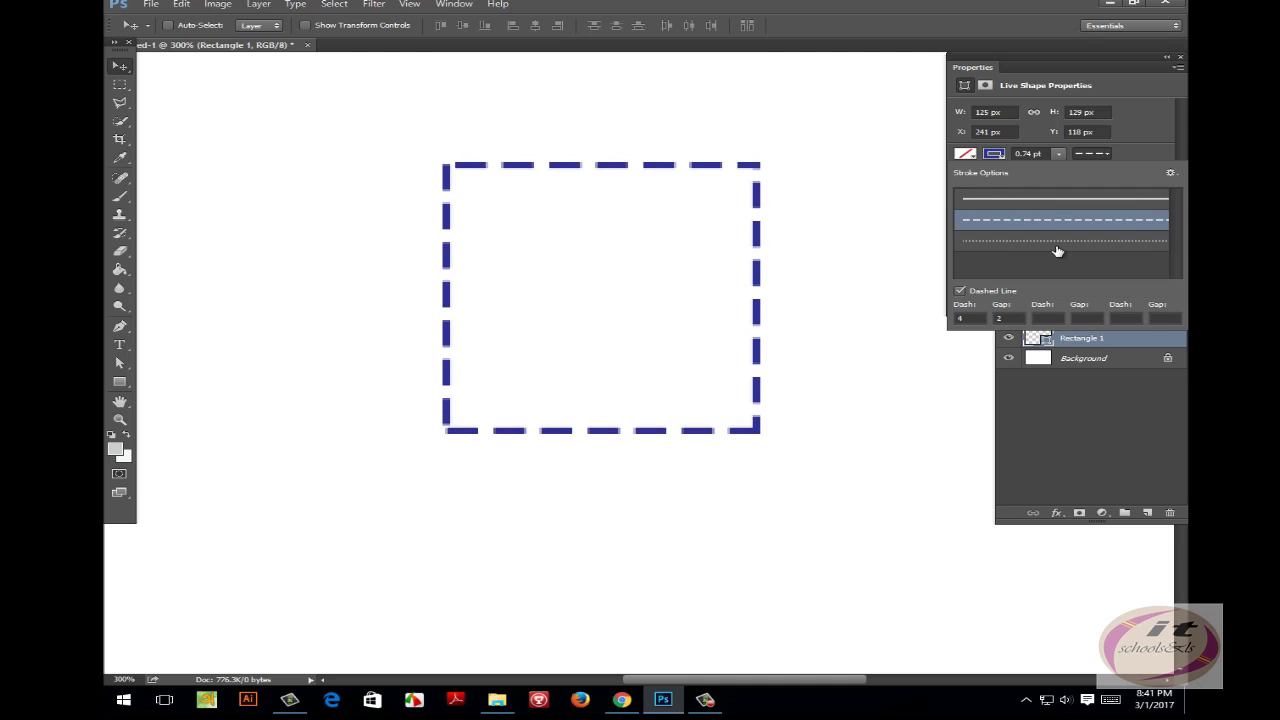
{"action": "left_click", "coordinate": [1035, 204]}
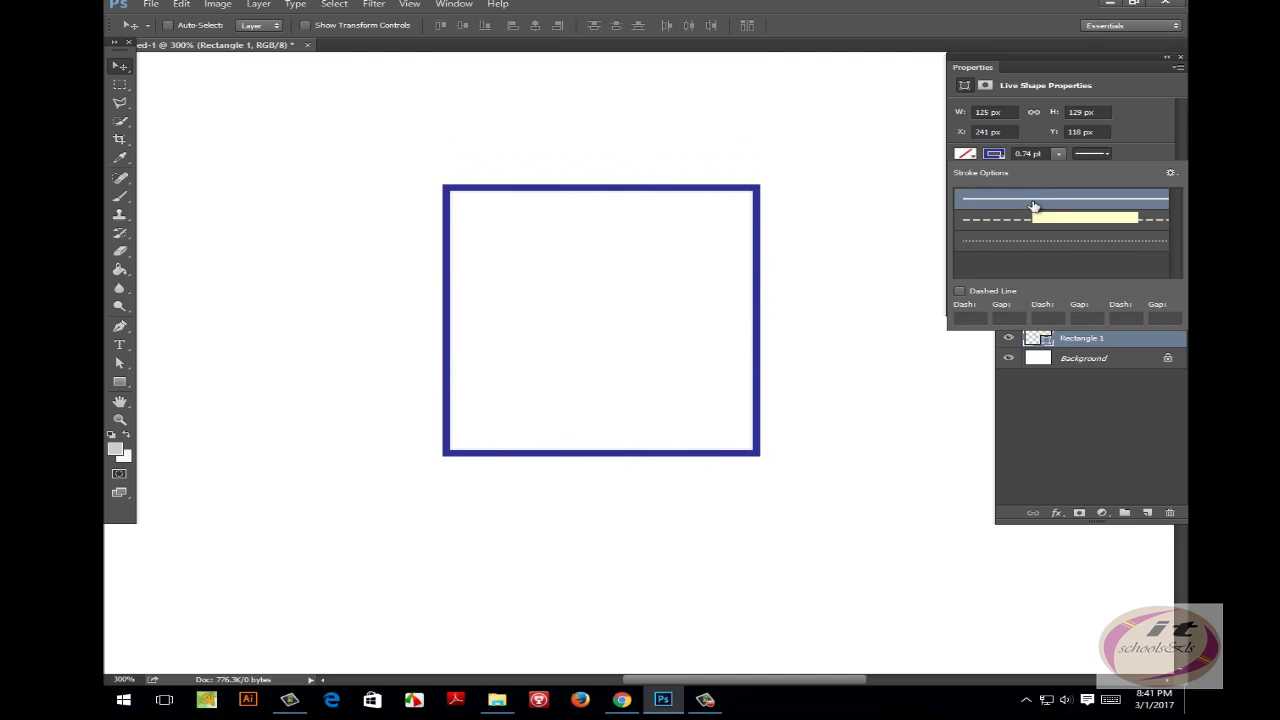
{"action": "left_click", "coordinate": [1015, 229]}
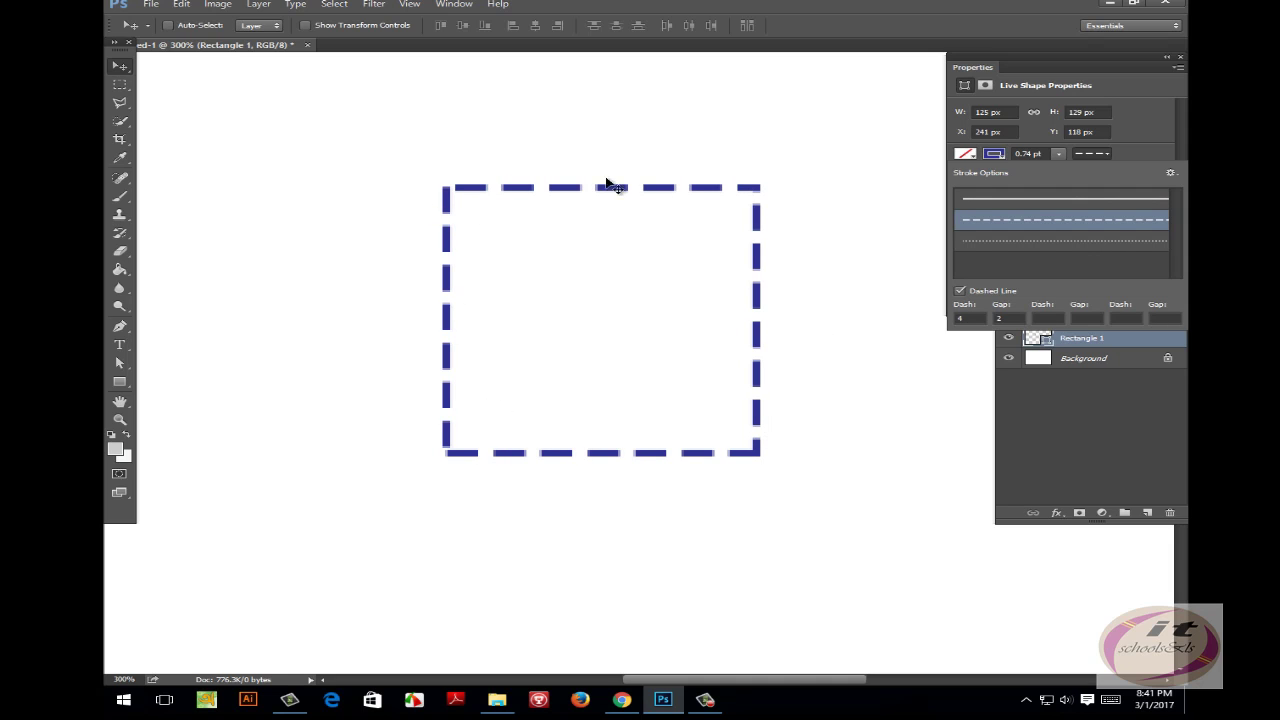
{"action": "left_click", "coordinate": [1028, 242]}
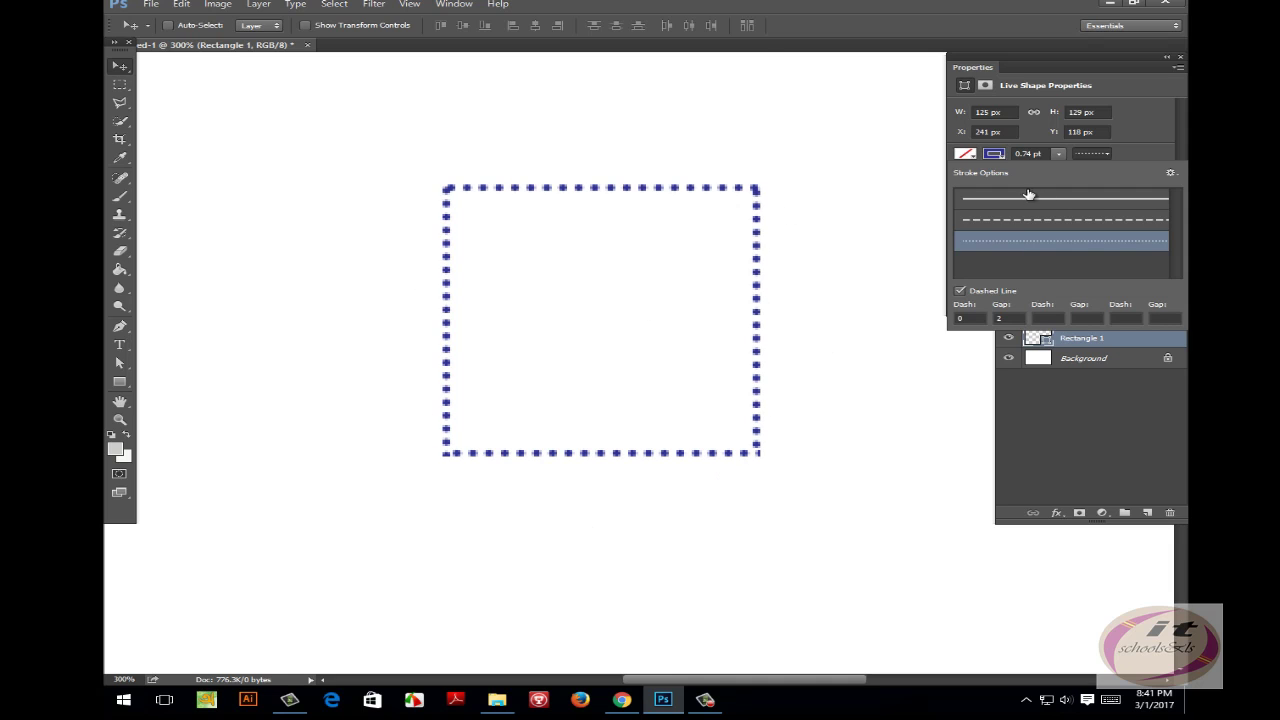
{"action": "left_click", "coordinate": [1079, 198]}
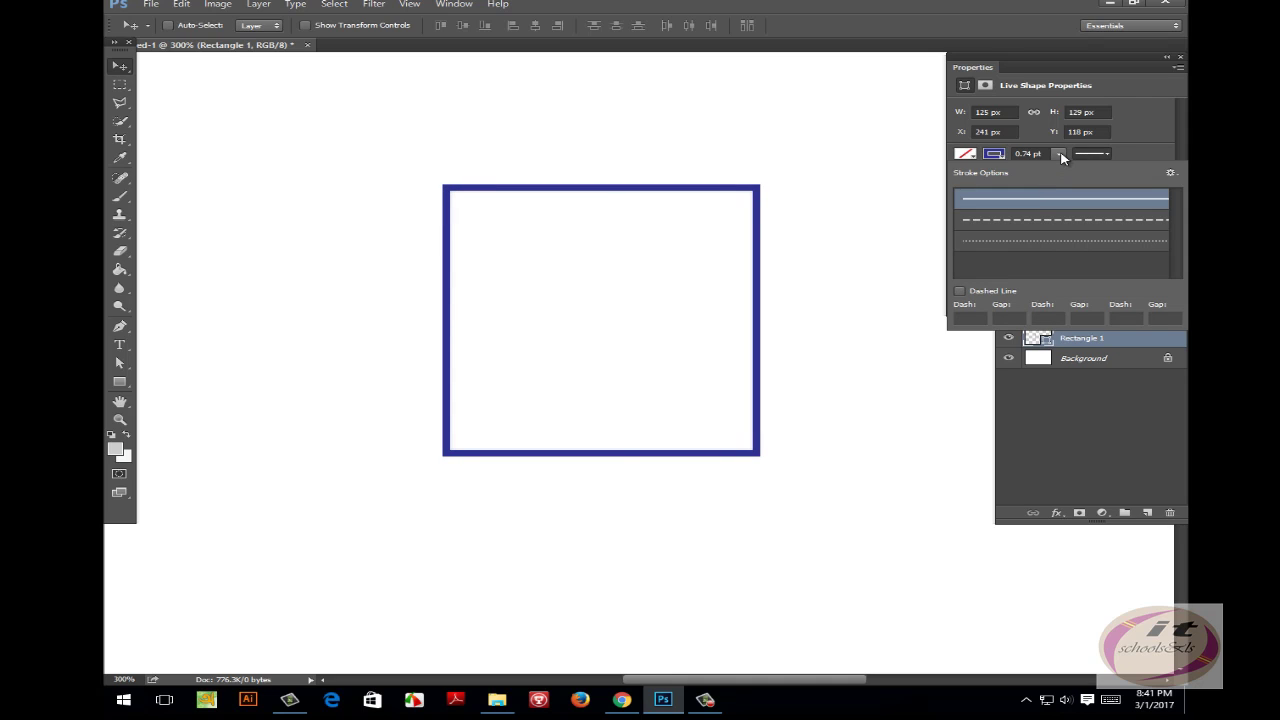
Thin the rectangle's stroke to about 0.13 pt and remove the stroke colour.
{"action": "left_click", "coordinate": [1060, 154]}
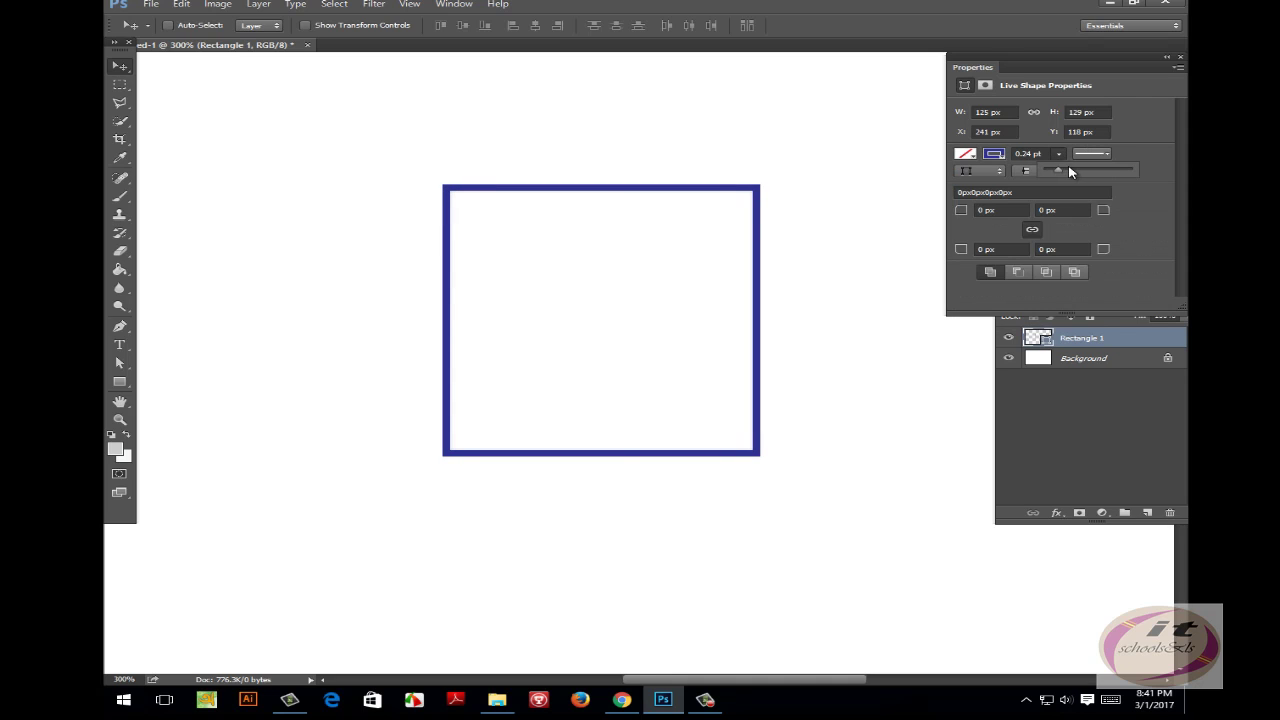
{"action": "left_click_drag", "start_coordinate": [1069, 170], "coordinate": [1046, 168]}
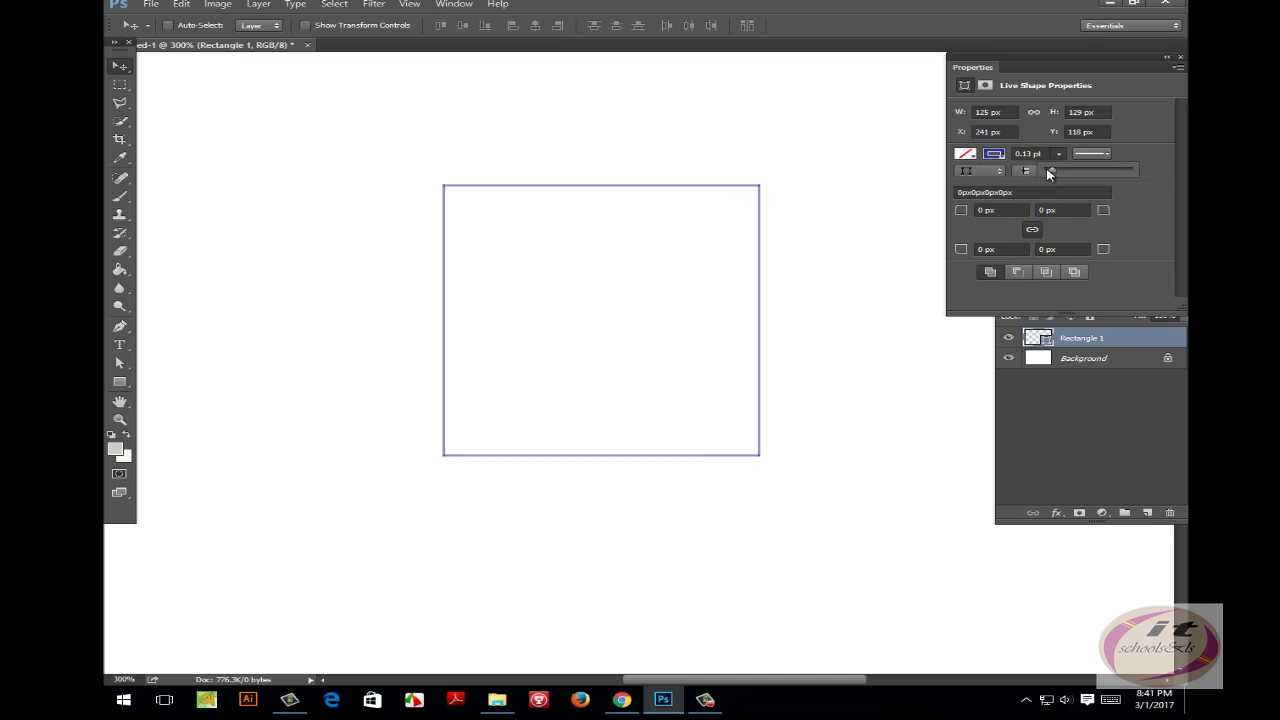
{"action": "left_click", "coordinate": [991, 157]}
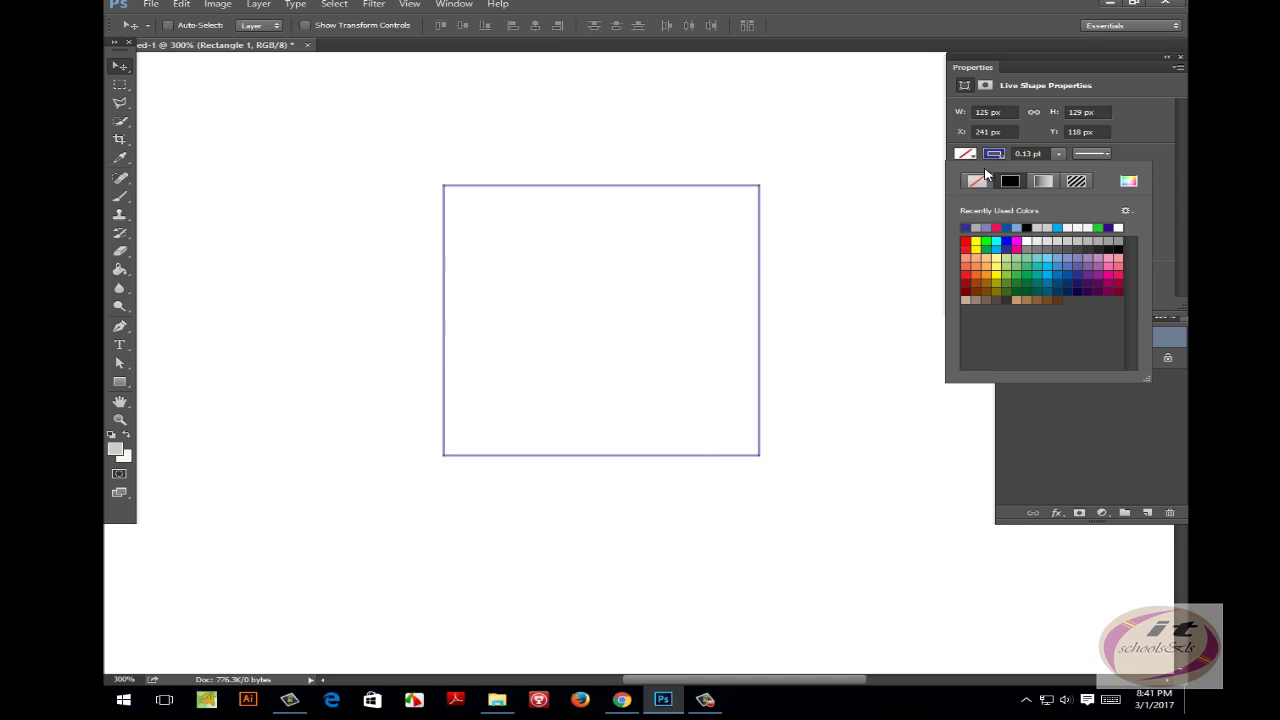
{"action": "left_click", "coordinate": [977, 185]}
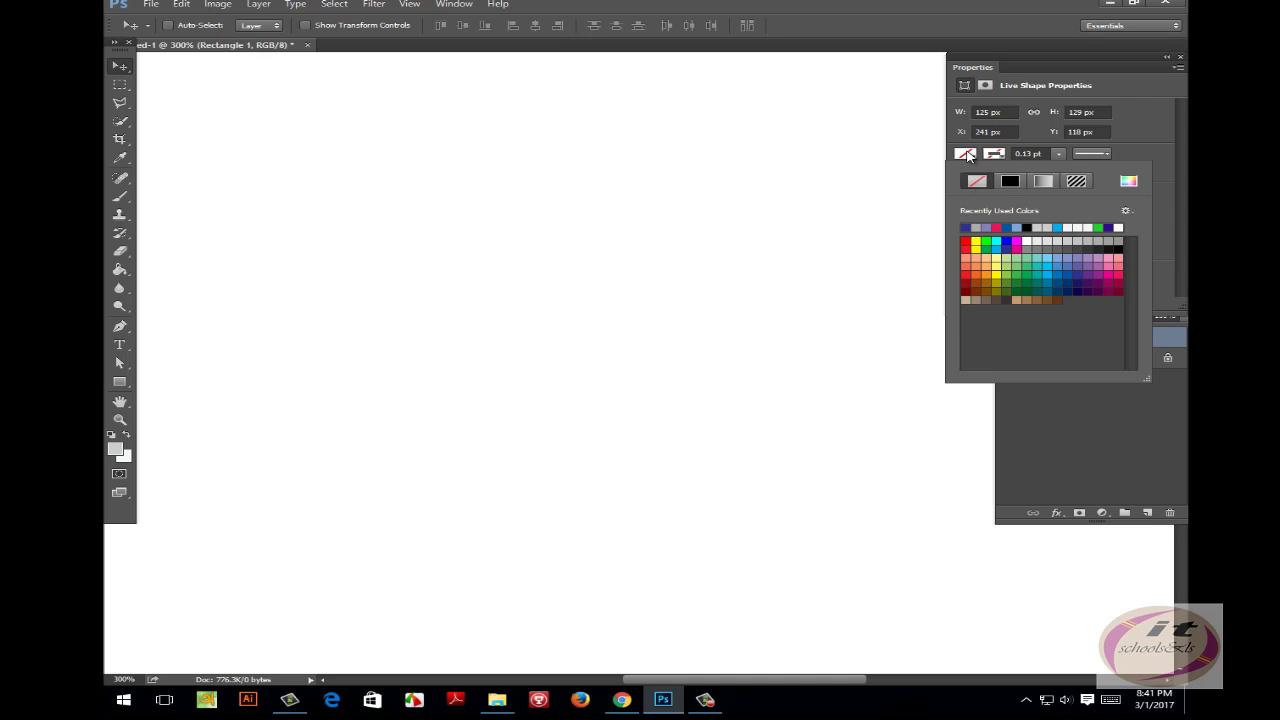
Try a linear black-to-white gradient at 90 degrees as the rectangle's fill and clear the fill again.
{"action": "left_click", "coordinate": [968, 155]}
{"action": "left_click", "coordinate": [1044, 181]}
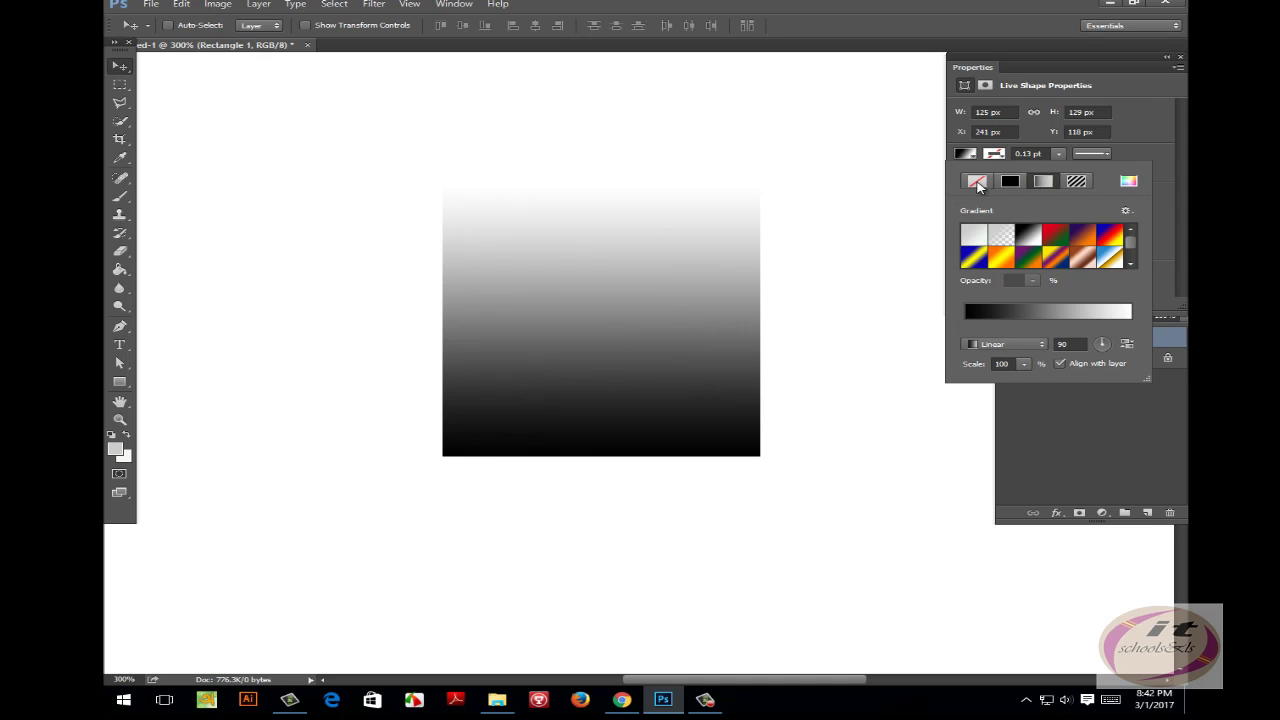
{"action": "left_click", "coordinate": [977, 183]}
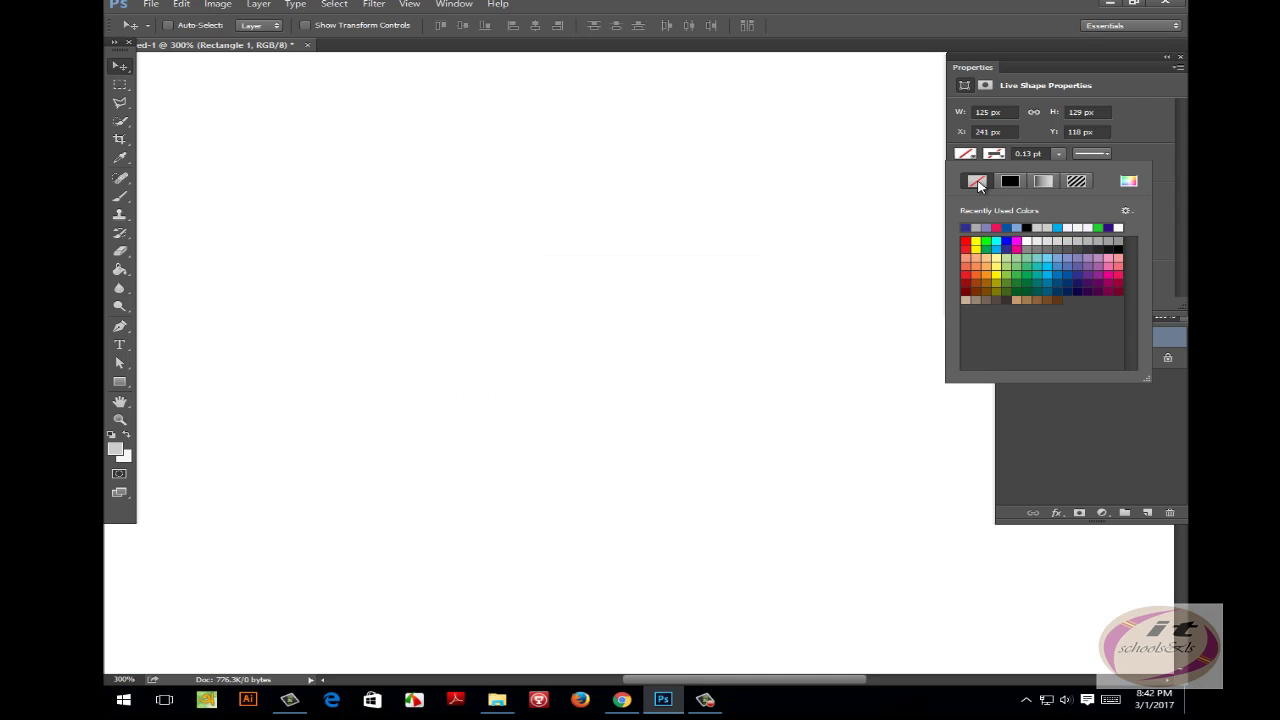
Try light grey as the rectangle's fill and settle on solid light blue.
{"action": "left_click", "coordinate": [967, 158]}
{"action": "left_click", "coordinate": [969, 160]}
{"action": "left_click", "coordinate": [1080, 242]}
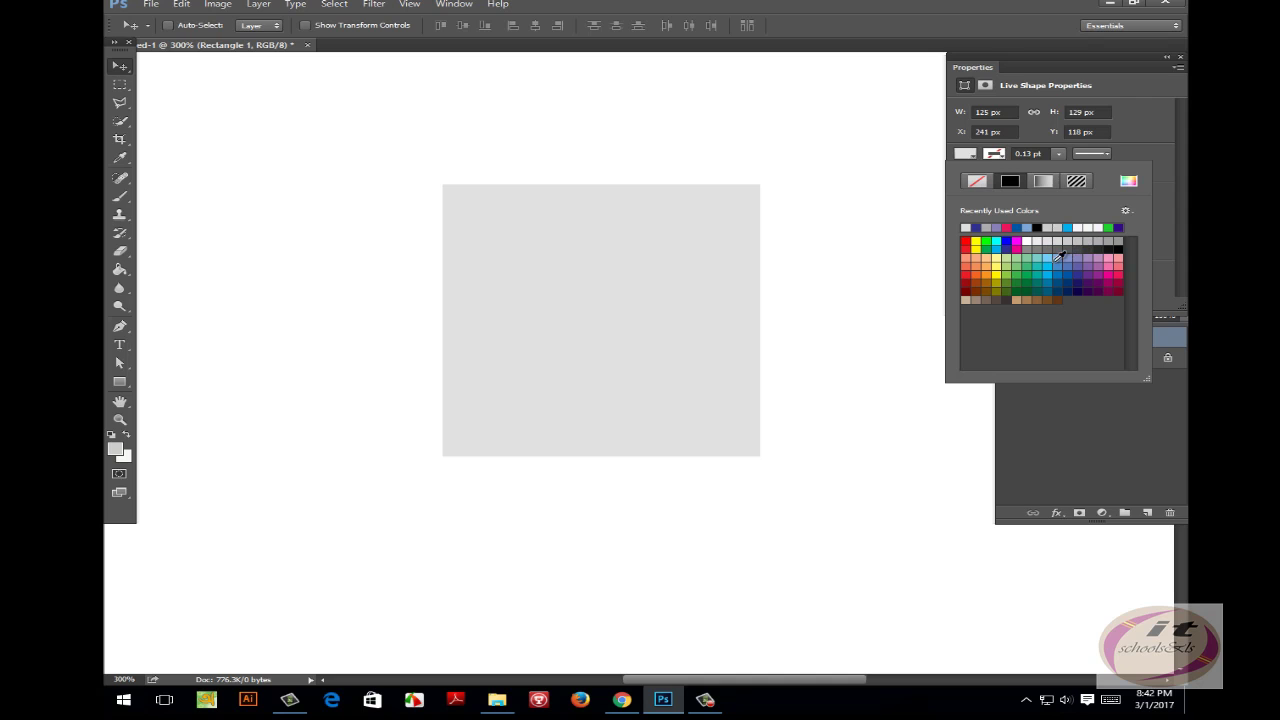
{"action": "left_click", "coordinate": [1057, 244]}
{"action": "left_click", "coordinate": [1056, 258]}
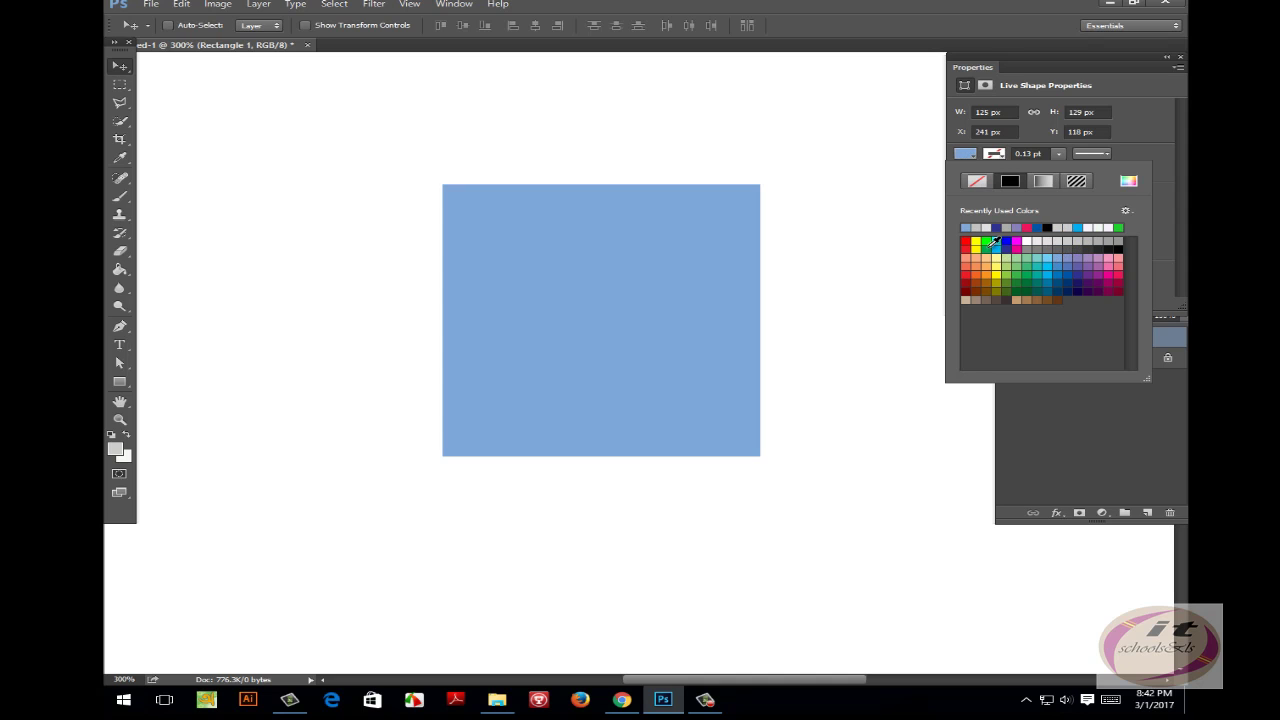
Try several pattern fills on the rectangle, including diagonal lines, blue waves and grainy texture, ending with concentric squares.
{"action": "left_click", "coordinate": [1077, 182]}
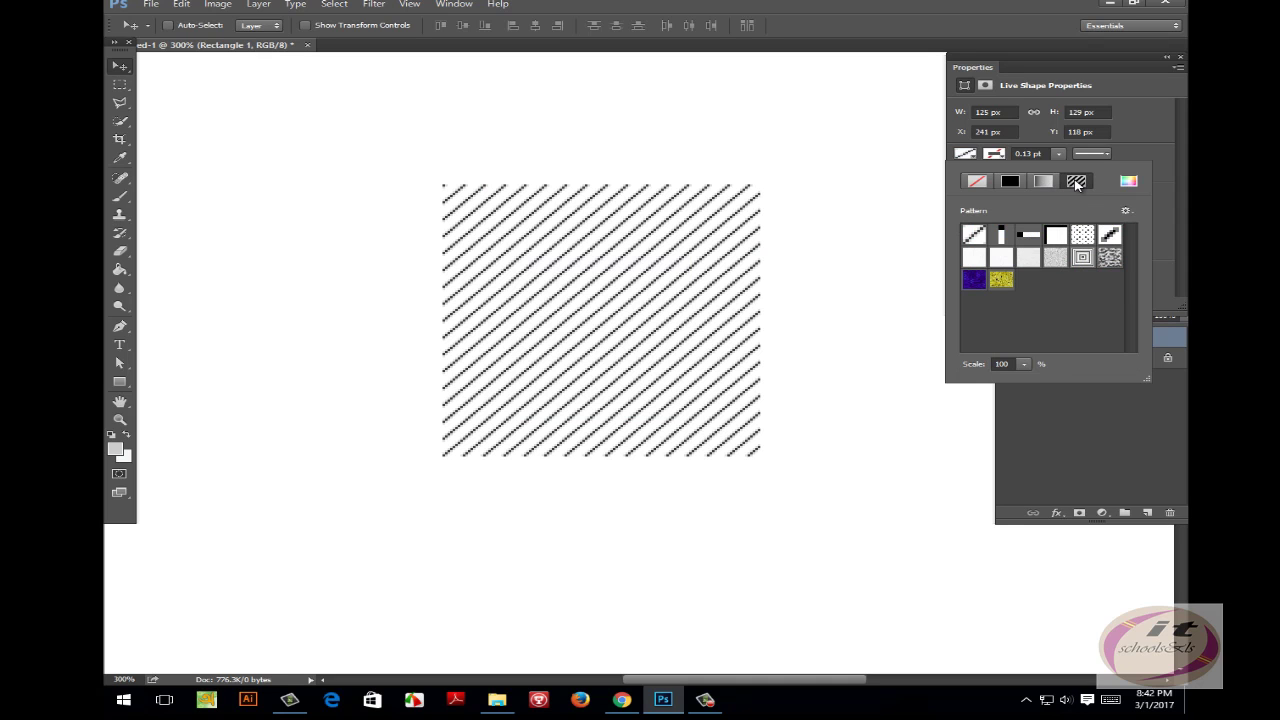
{"action": "left_click", "coordinate": [976, 281]}
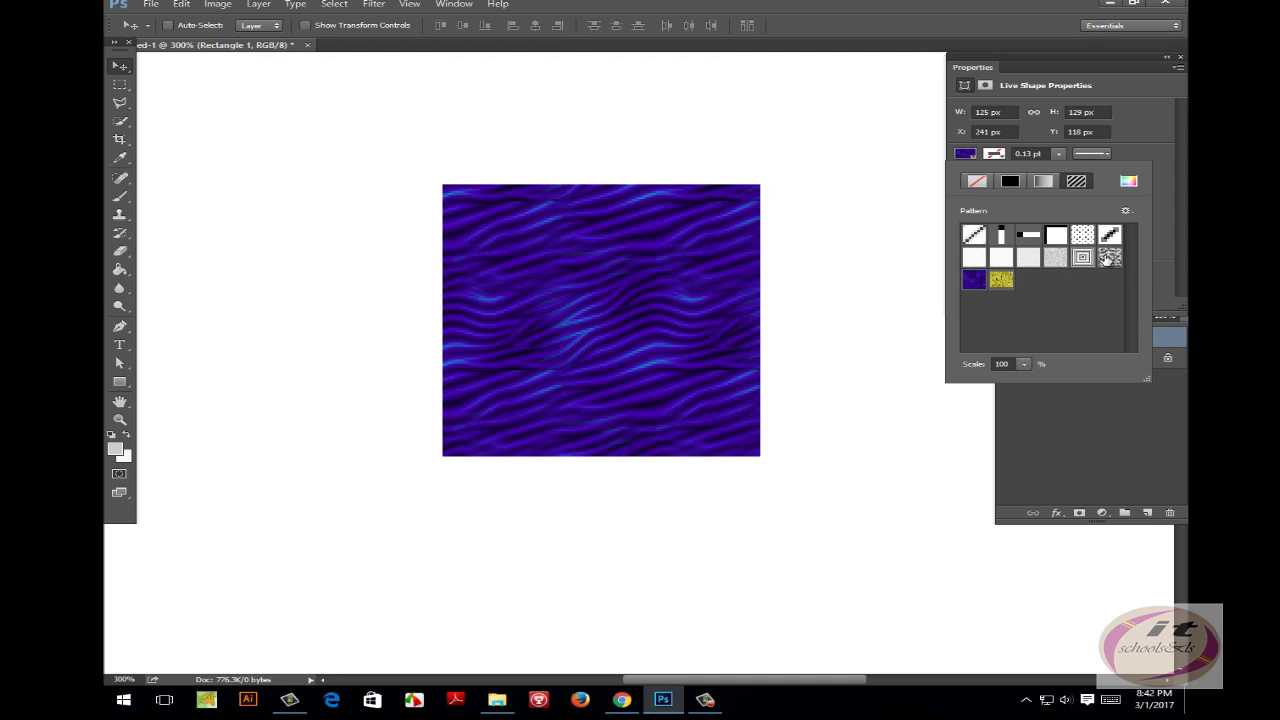
{"action": "left_click", "coordinate": [1110, 258]}
{"action": "left_click", "coordinate": [1056, 258]}
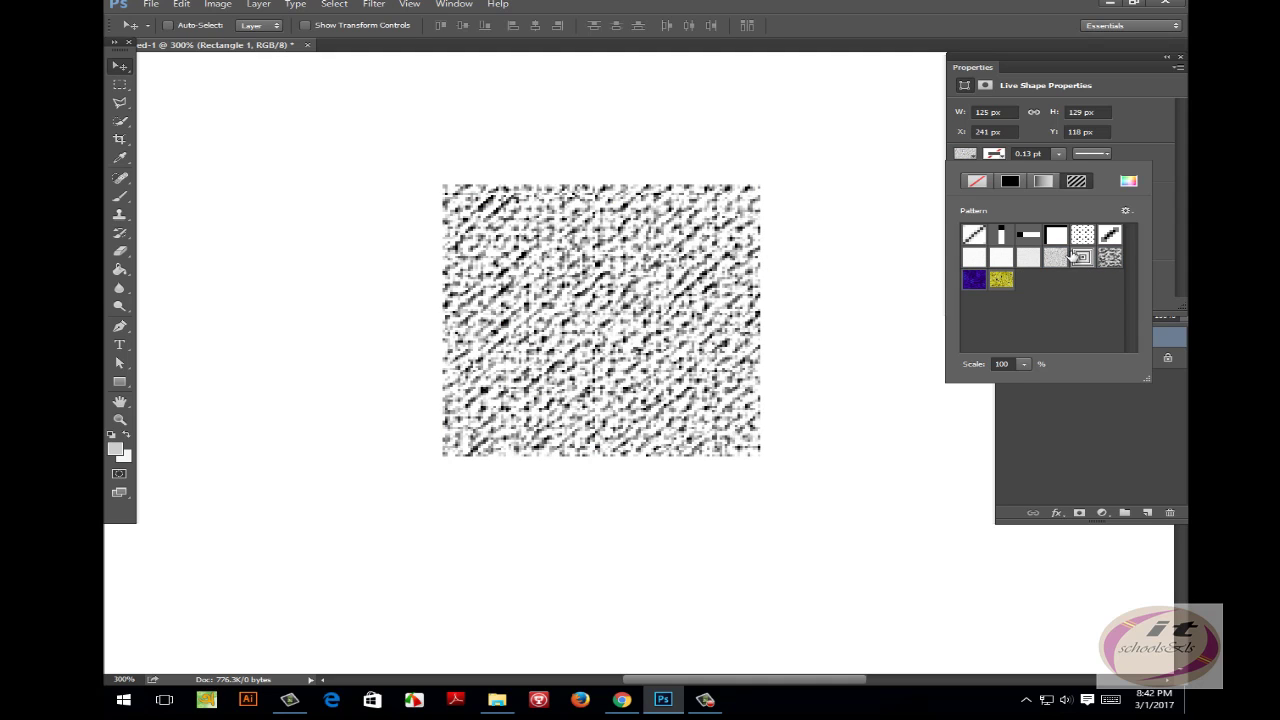
{"action": "left_click", "coordinate": [1079, 239]}
{"action": "left_click", "coordinate": [1084, 260]}
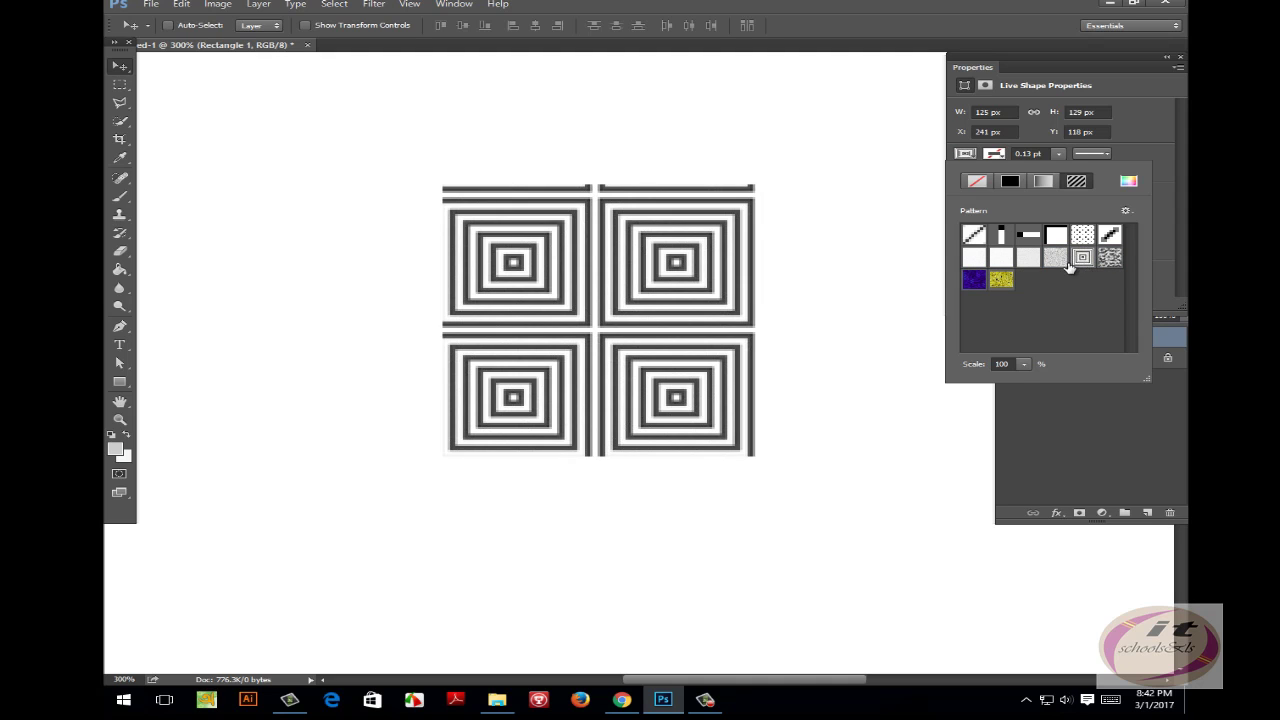
Fill the rectangle with solid teal and give it a grey stroke about 1.33 pt wide.
{"action": "left_click", "coordinate": [998, 263]}
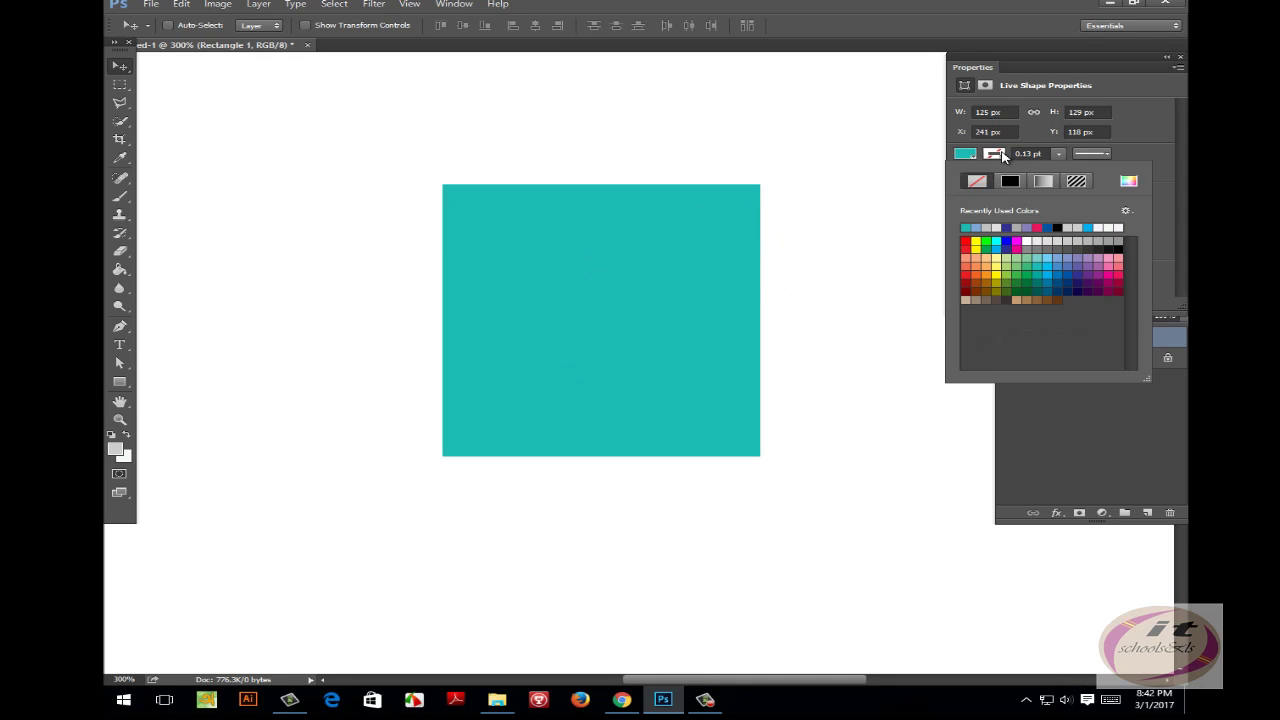
{"action": "left_click", "coordinate": [1045, 243]}
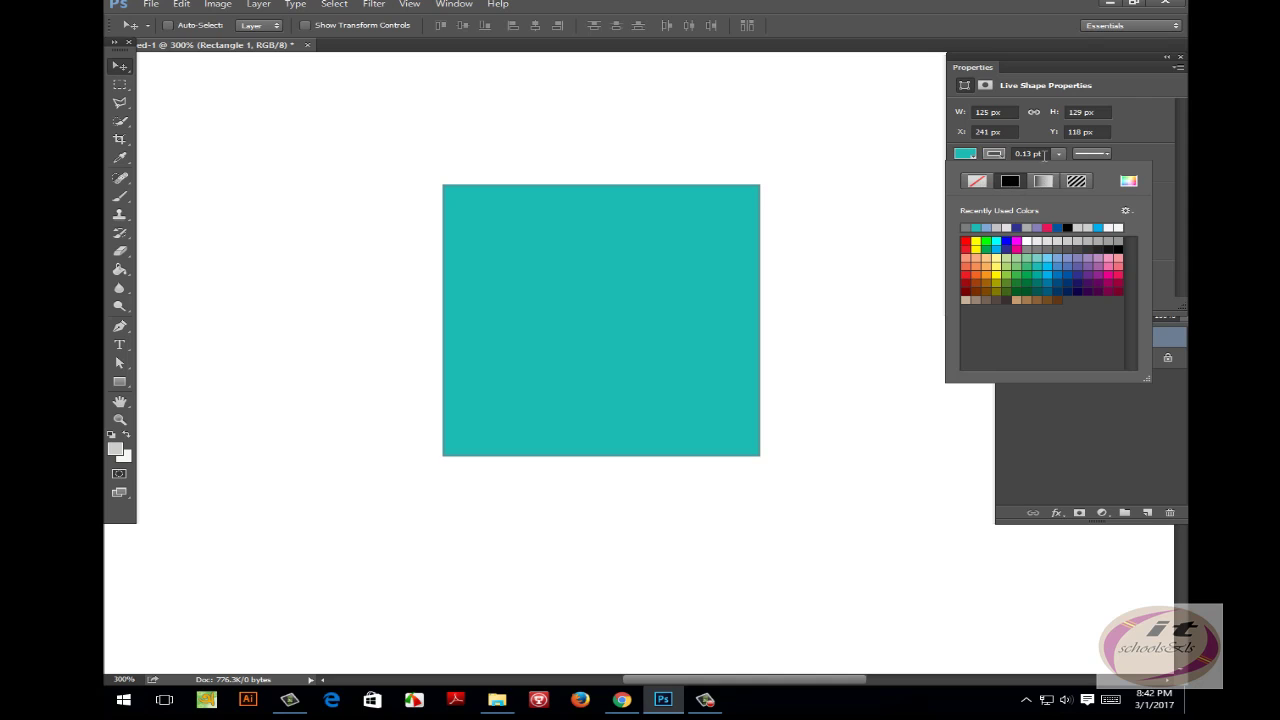
{"action": "left_click", "coordinate": [1045, 153]}
{"action": "left_click_drag", "start_coordinate": [1058, 153], "coordinate": [1093, 173]}
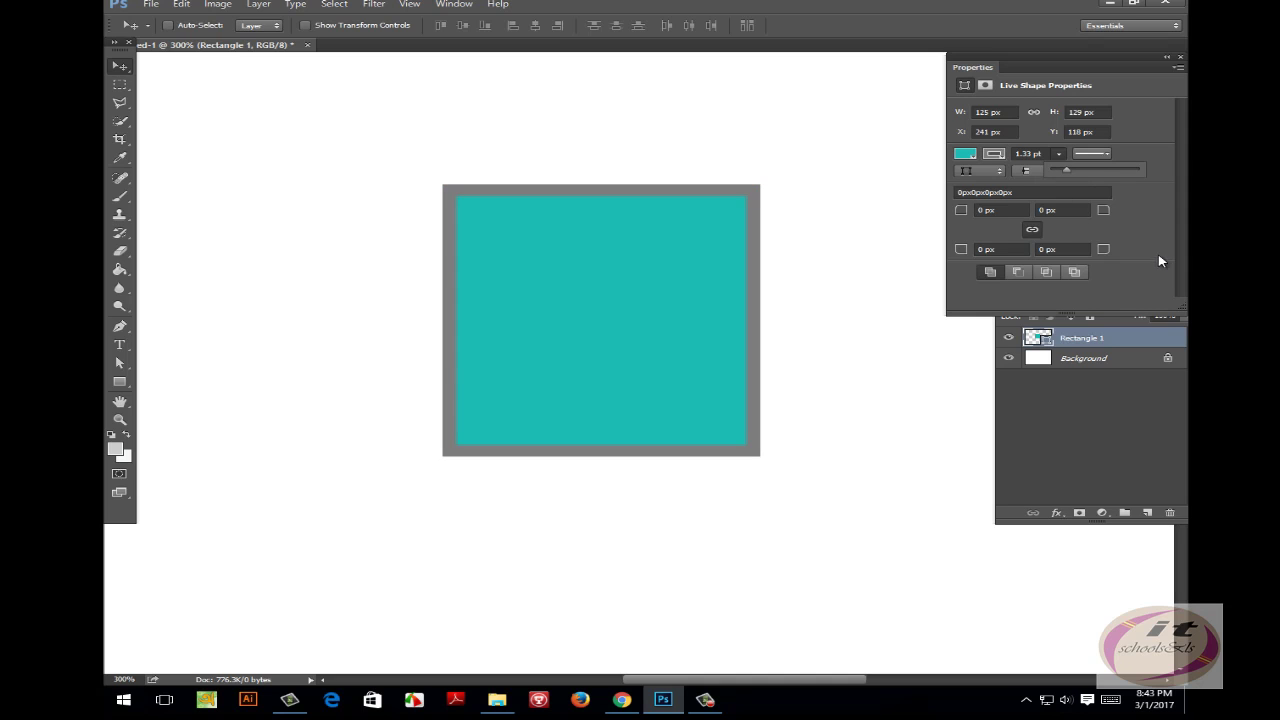
Try the diagonal-line pattern on the rectangle's stroke and change it to a linear black-to-white gradient.
{"action": "left_click", "coordinate": [996, 155]}
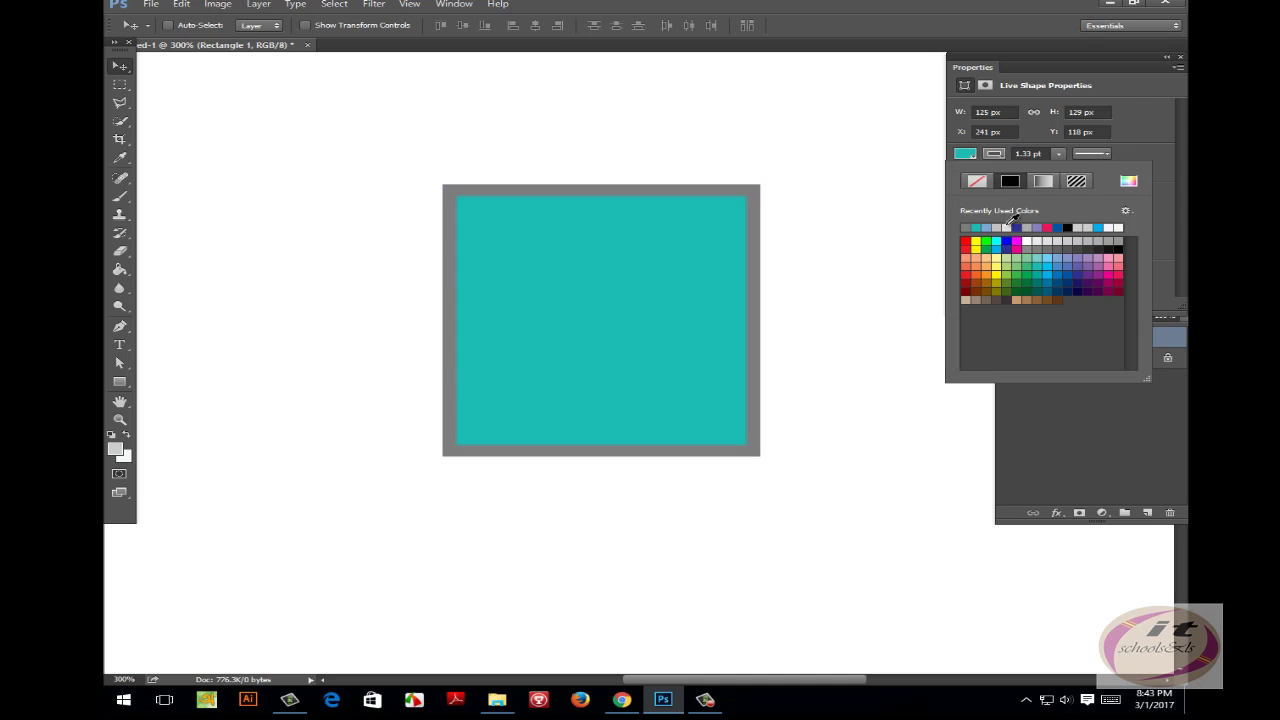
{"action": "left_click", "coordinate": [1077, 184]}
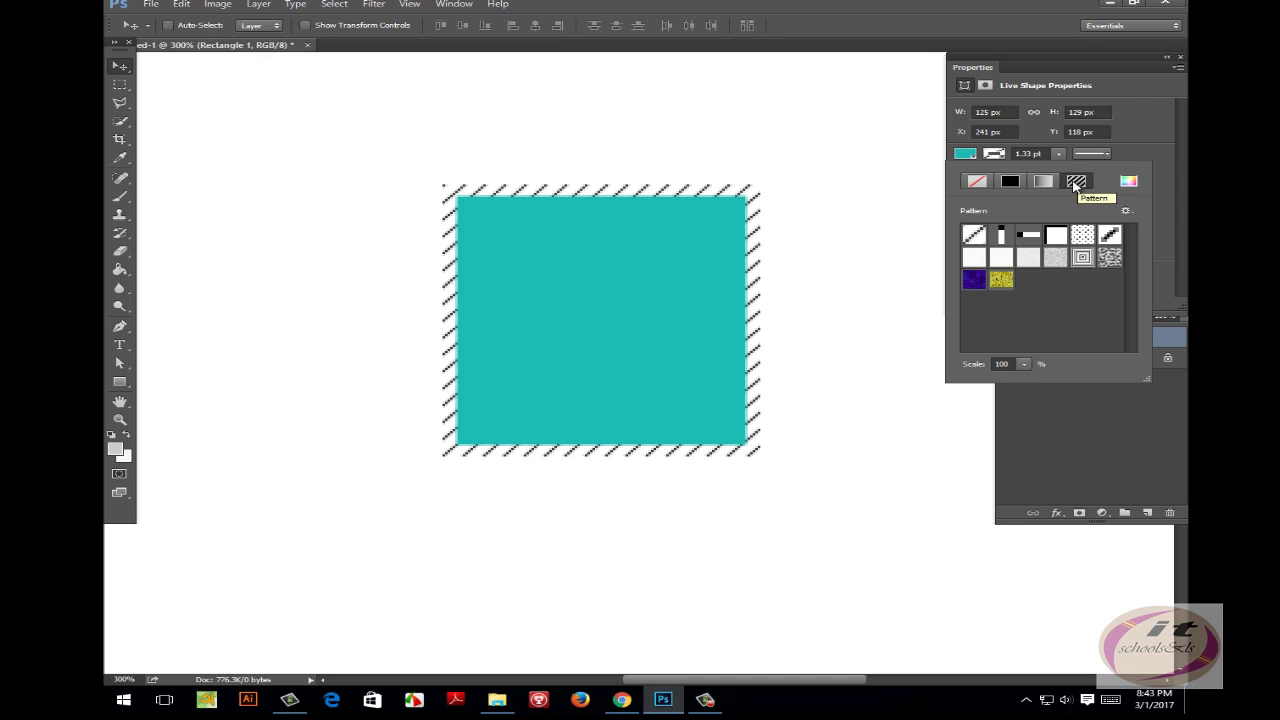
{"action": "left_click", "coordinate": [1043, 182]}
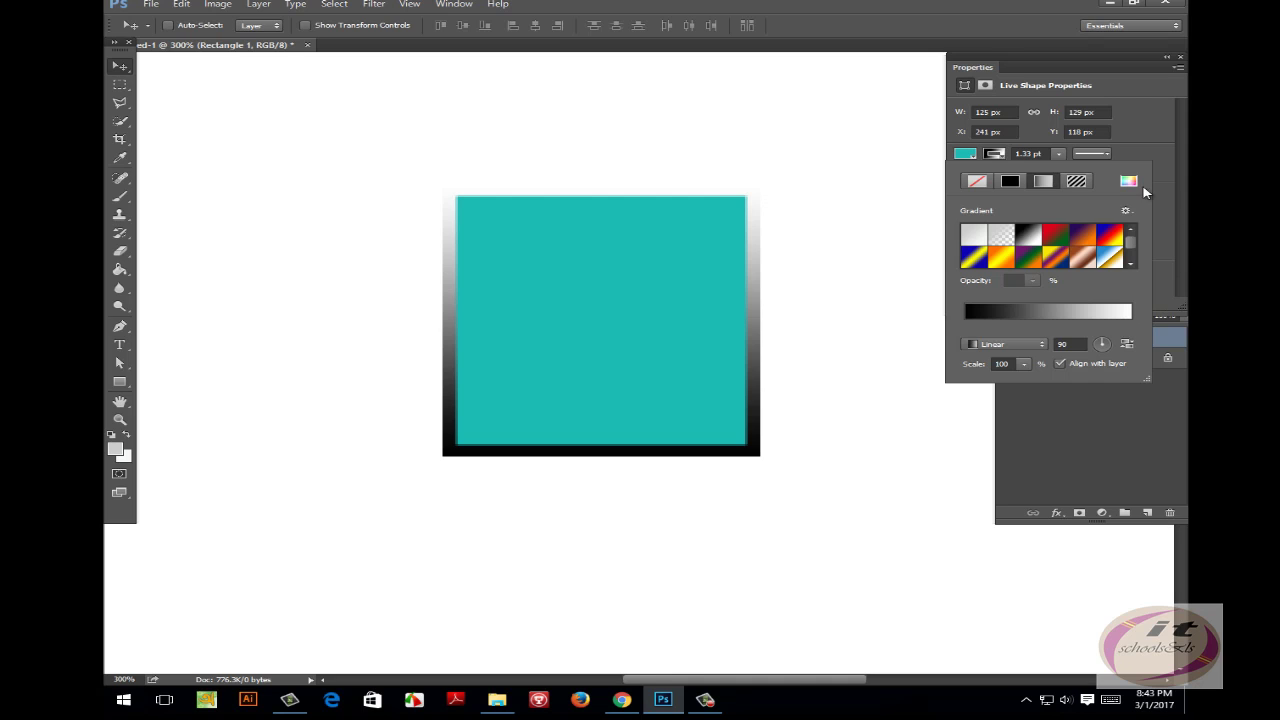
Clear the rectangle's teal fill and replace it with solid dark blue.
{"action": "left_click", "coordinate": [963, 156]}
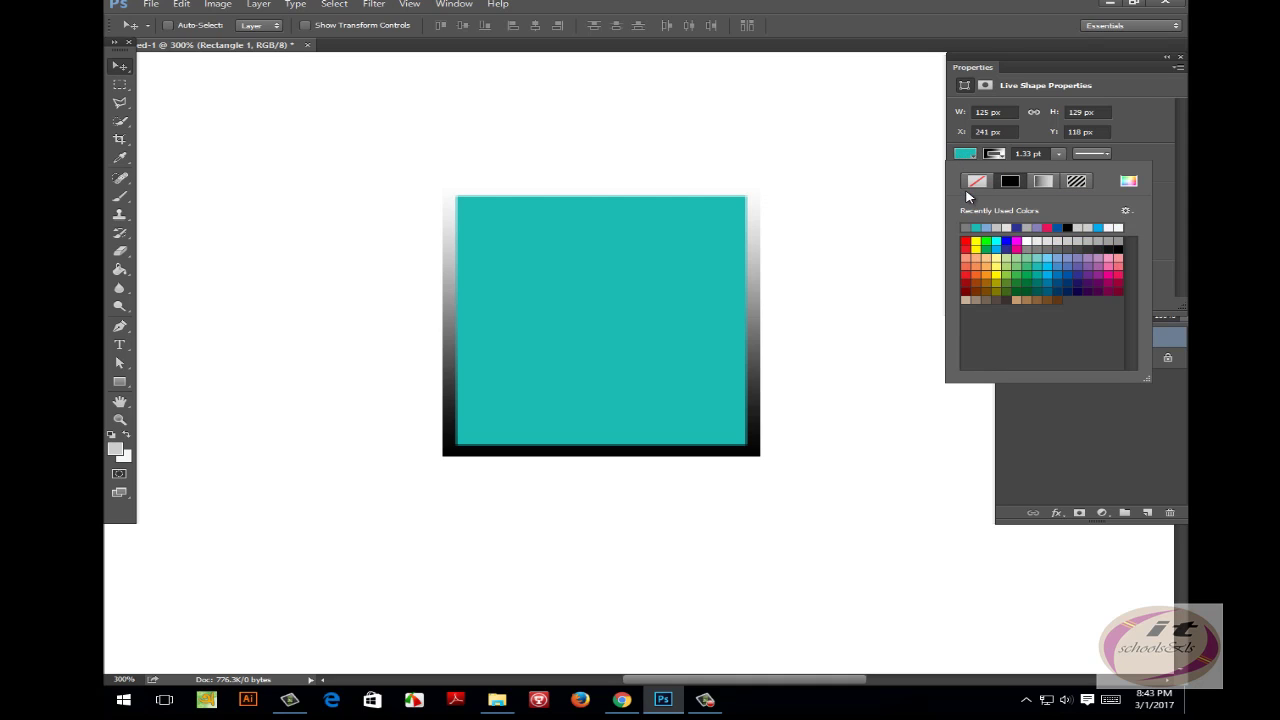
{"action": "left_click", "coordinate": [976, 184]}
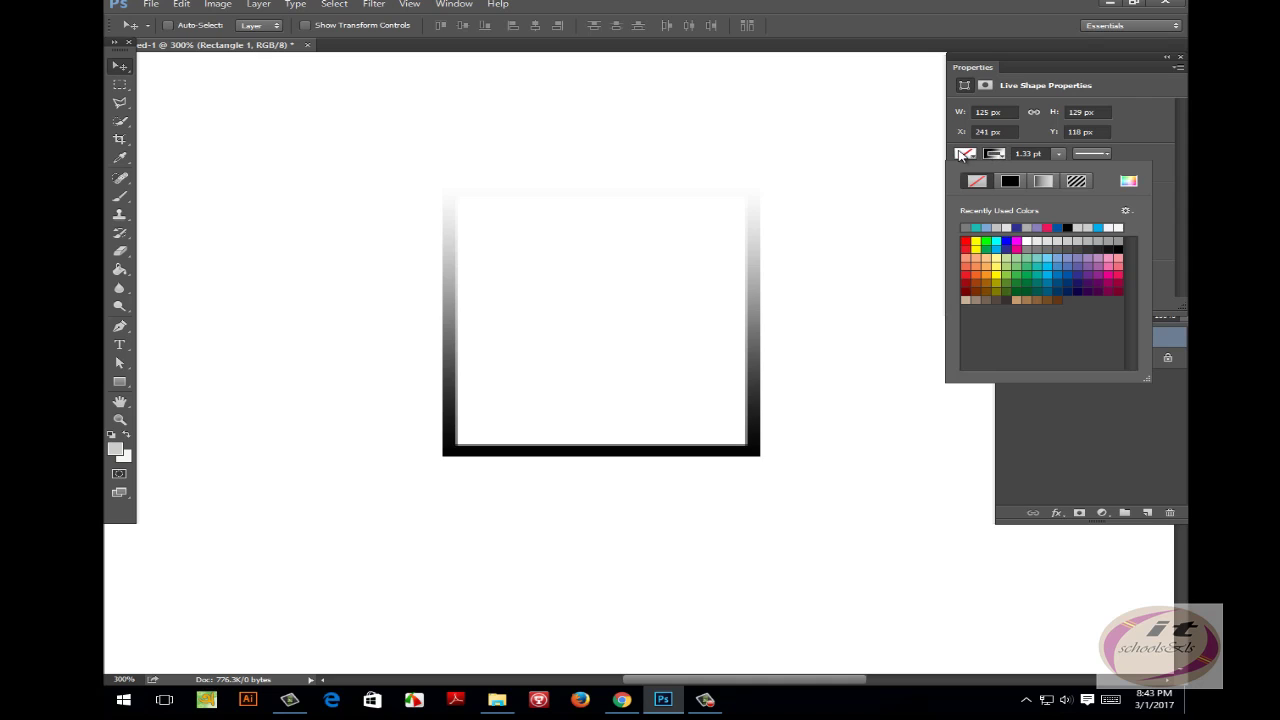
{"action": "left_click", "coordinate": [994, 154]}
{"action": "left_click", "coordinate": [994, 154]}
{"action": "left_click", "coordinate": [1018, 227]}
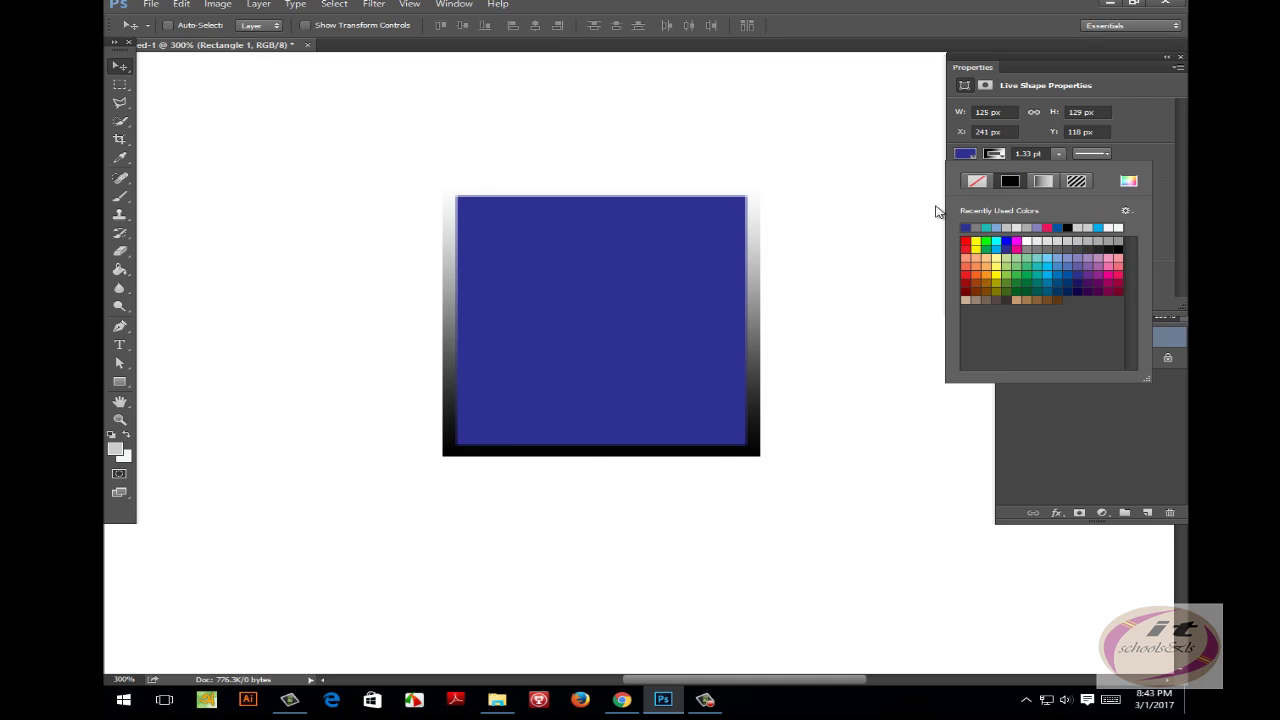
Change the rectangle's stroke from gradient to a solid crimson pink.
{"action": "left_click", "coordinate": [1006, 168]}
{"action": "left_click", "coordinate": [994, 154]}
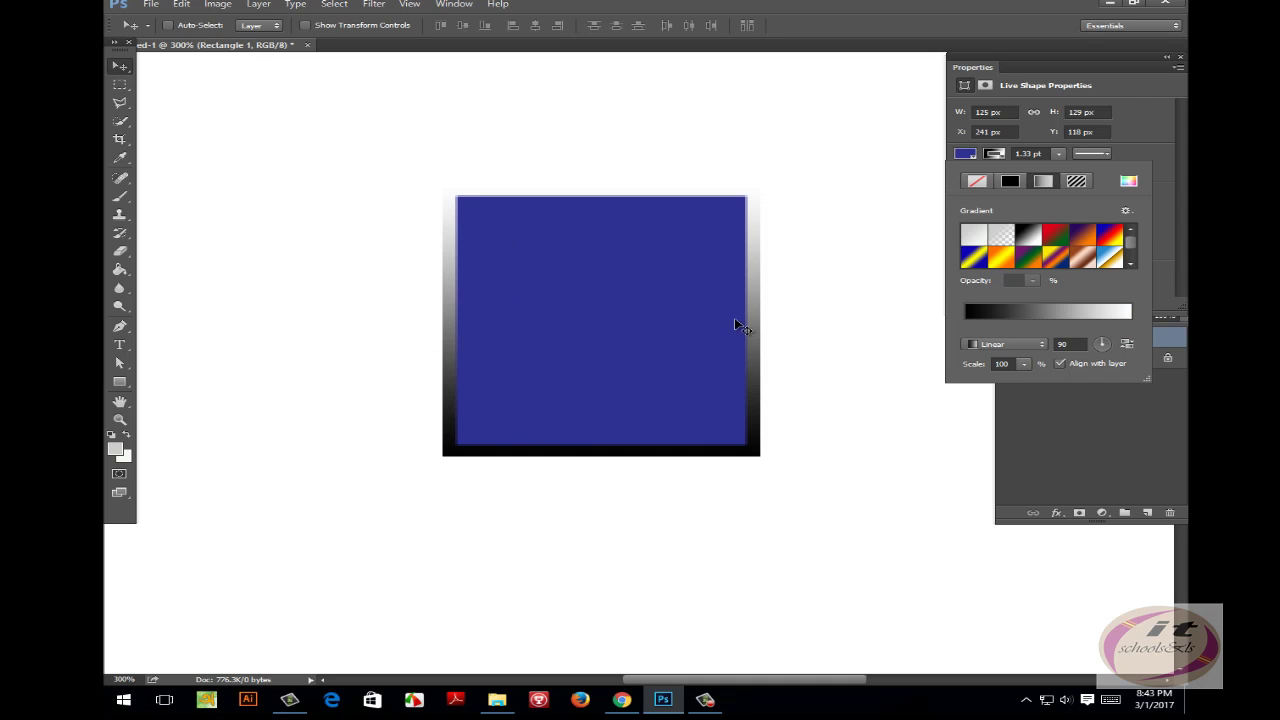
{"action": "left_click", "coordinate": [1011, 182]}
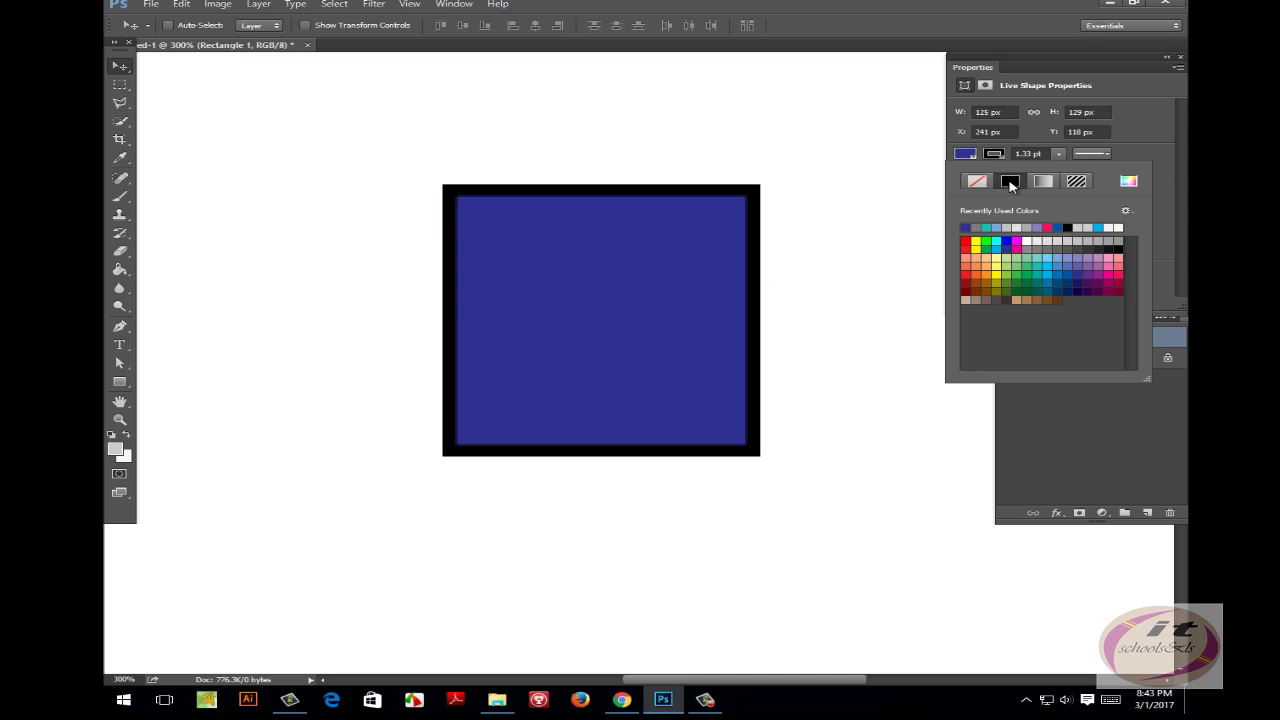
{"action": "left_click", "coordinate": [1115, 266]}
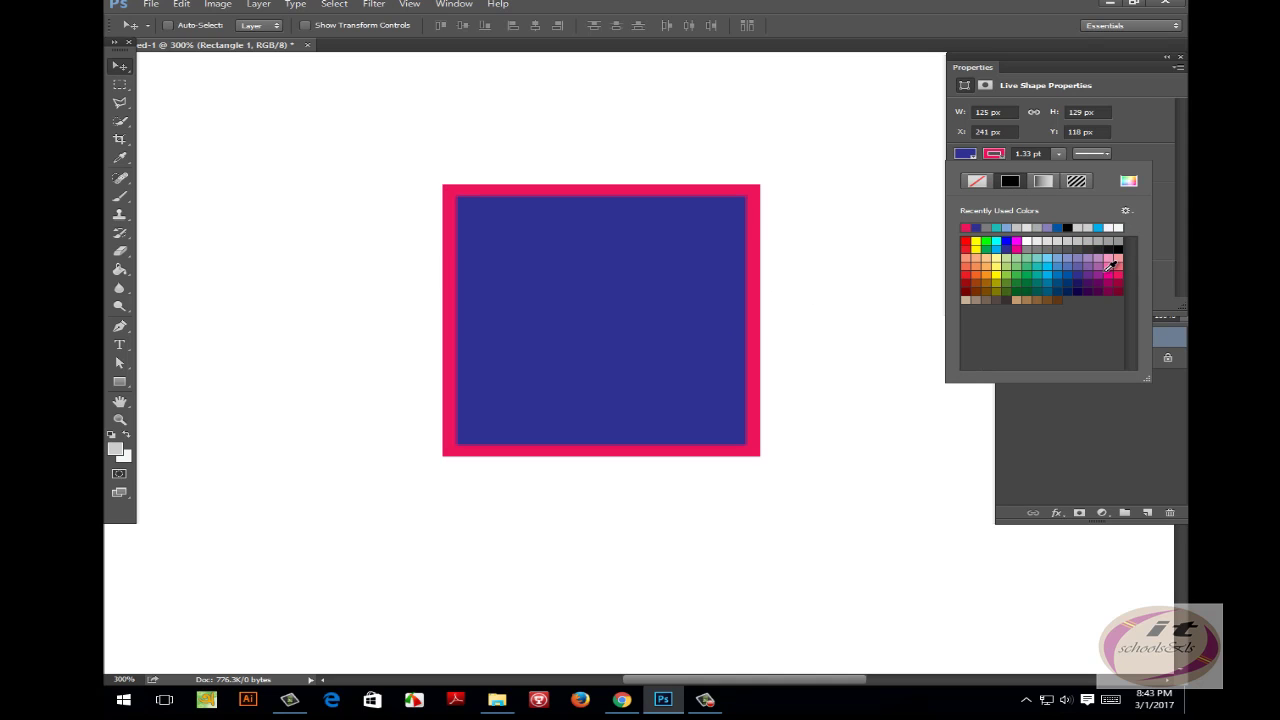
{"action": "left_click", "coordinate": [351, 110]}
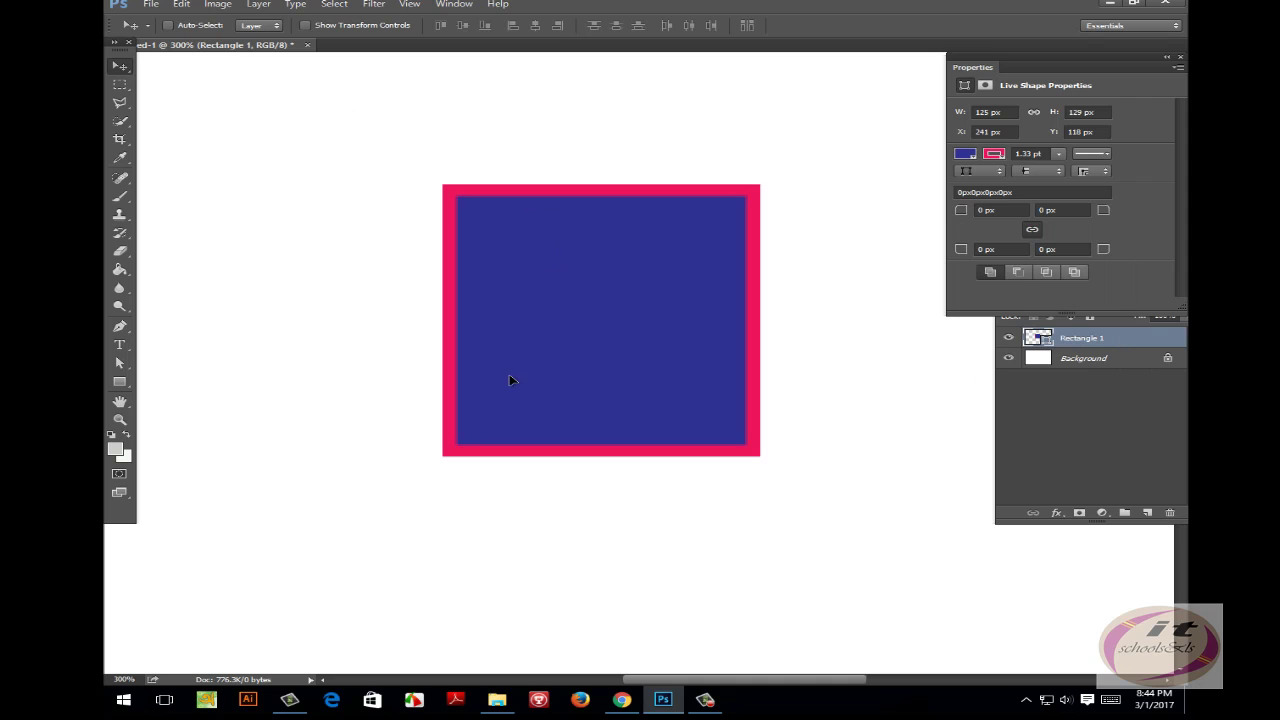
Move the rectangle to about X 214 px, Y 123 px, and place a duplicate at about X 288 px, Y 165 px.
{"action": "left_click_drag", "start_coordinate": [511, 380], "coordinate": [492, 259]}
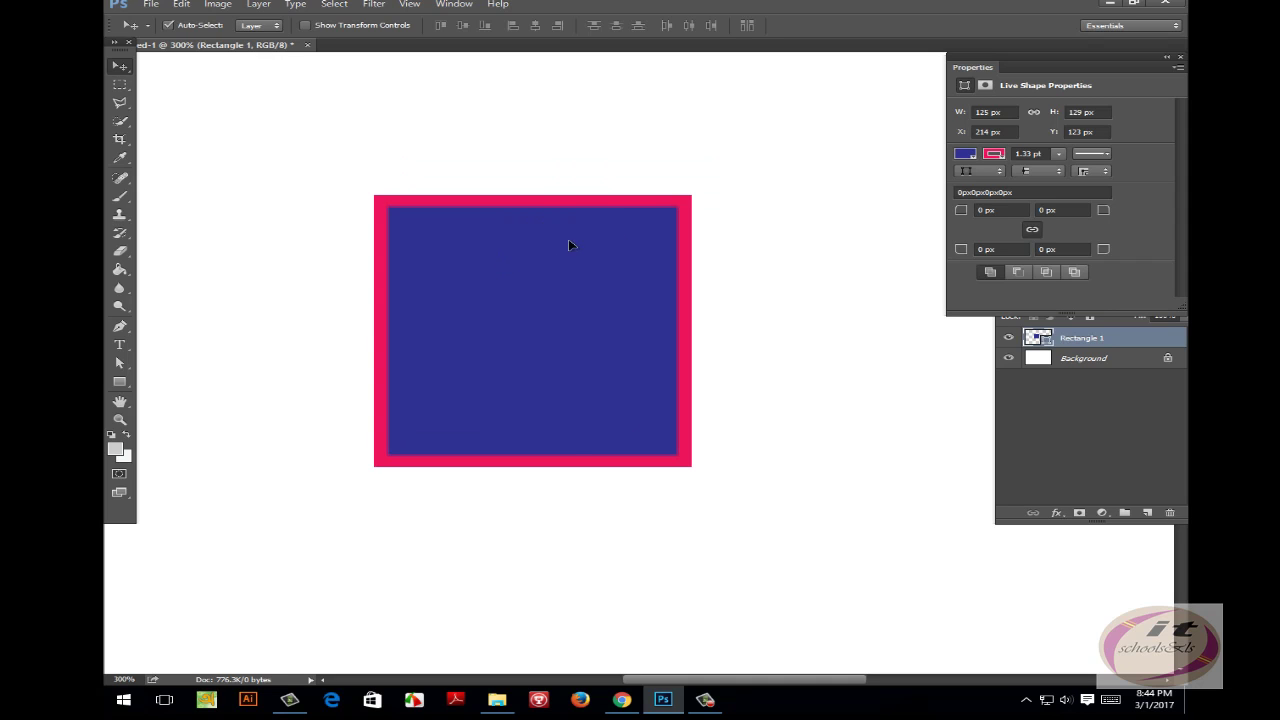
{"action": "left_click_drag", "start_coordinate": [569, 245], "coordinate": [686, 229]}
{"action": "key", "text": "ctrl+z"}
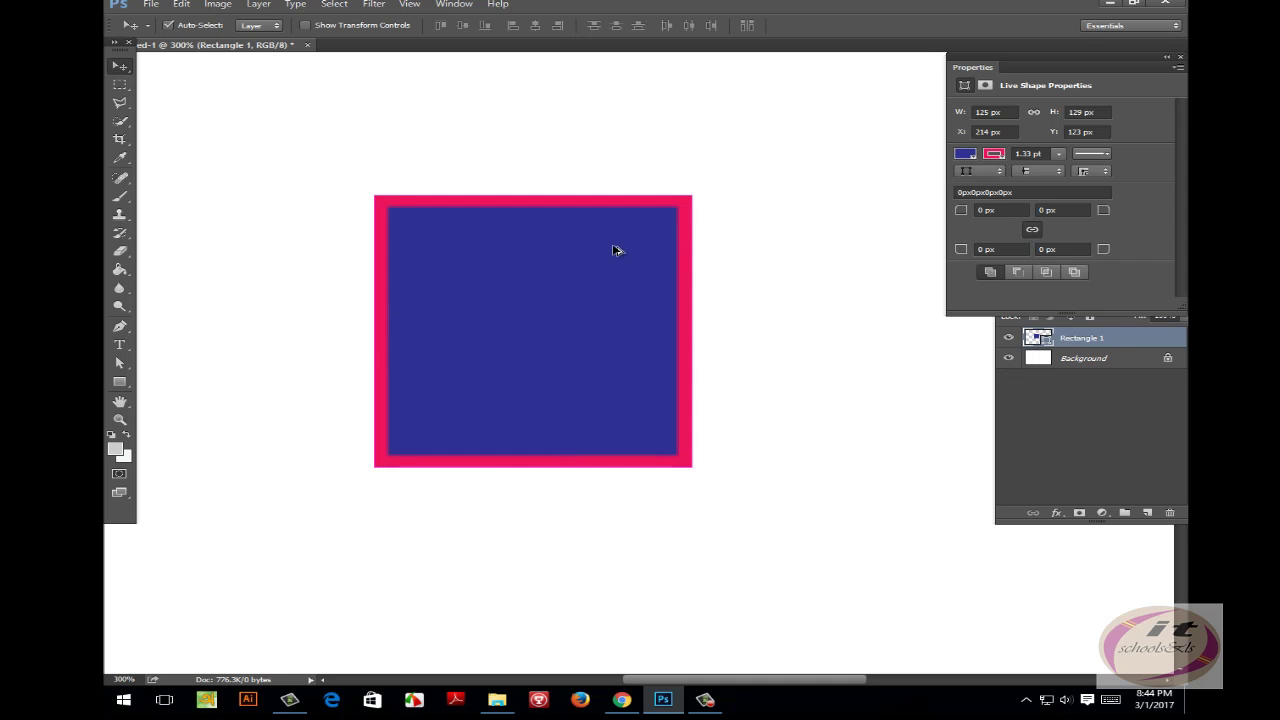
{"action": "left_click_drag", "start_coordinate": [669, 240], "coordinate": [731, 348]}
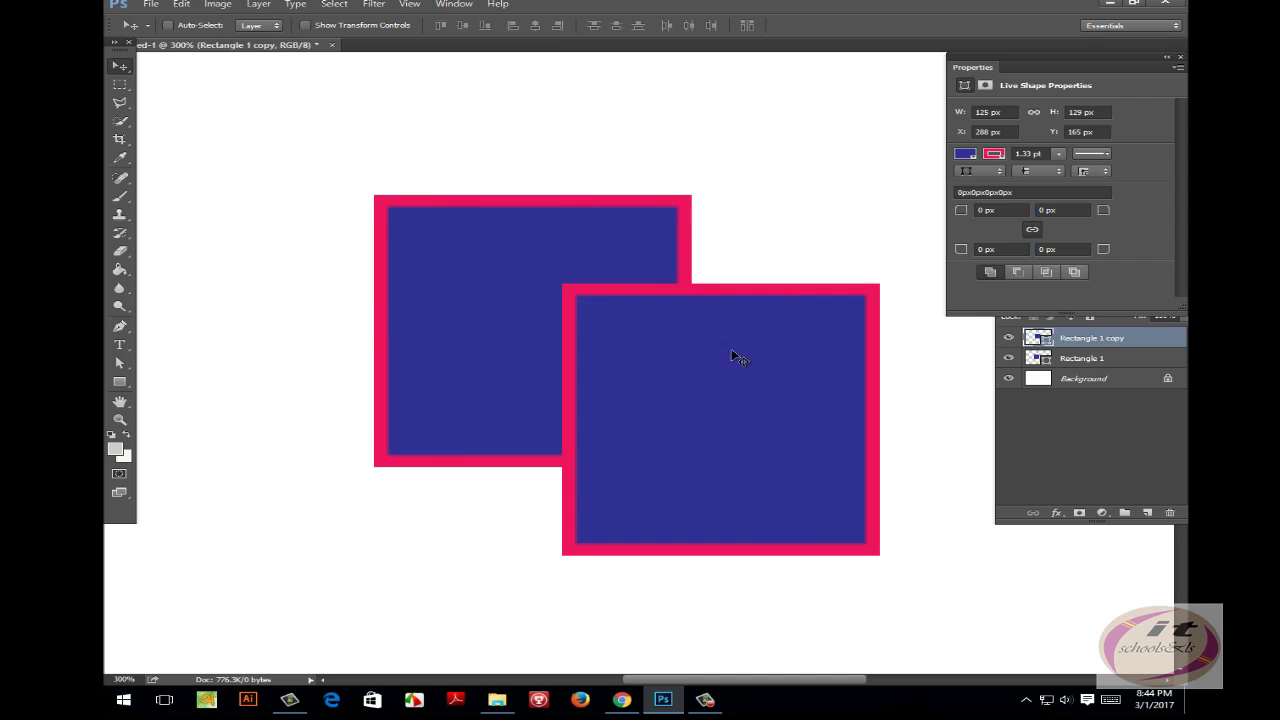
Move the duplicate rectangle to about X 246 px, Y 168 px, and place a second duplicate at about X 277 px, Y 208 px.
{"action": "left_click_drag", "start_coordinate": [728, 284], "coordinate": [729, 251]}
{"action": "left_click_drag", "start_coordinate": [654, 337], "coordinate": [619, 255]}
{"action": "left_click_drag", "start_coordinate": [568, 299], "coordinate": [605, 400]}
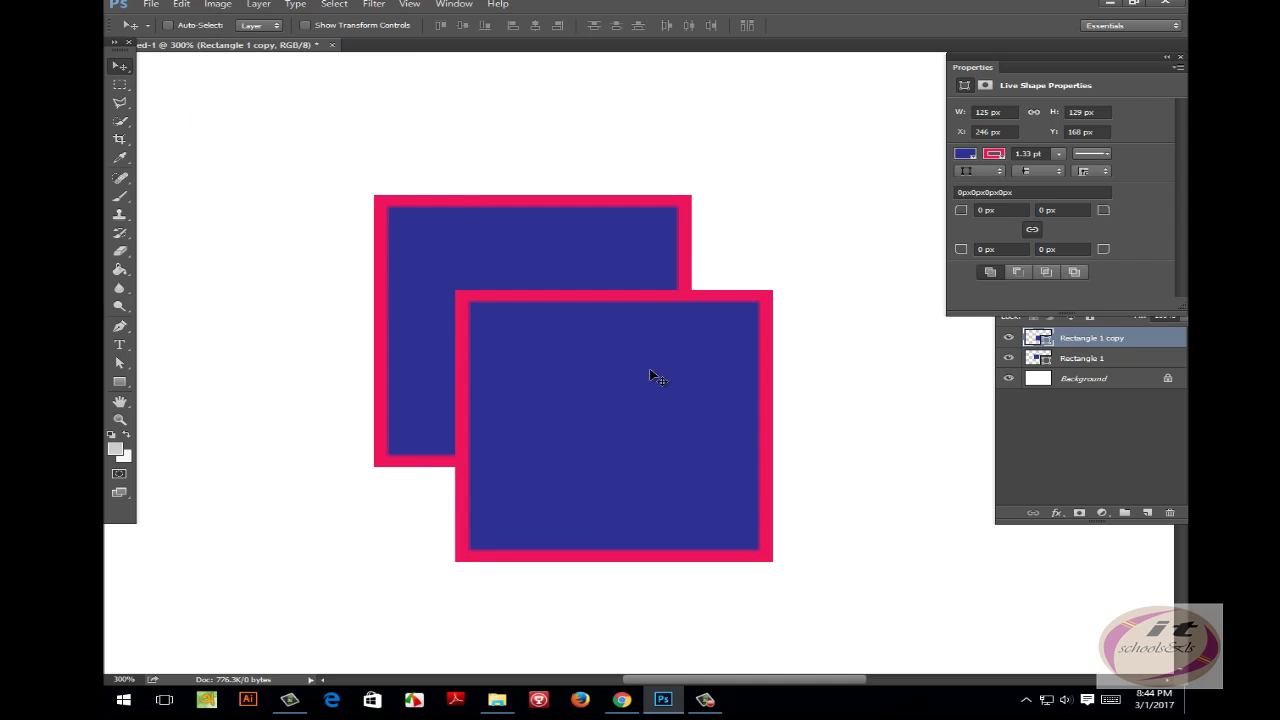
{"action": "left_click_drag", "start_coordinate": [631, 380], "coordinate": [708, 463]}
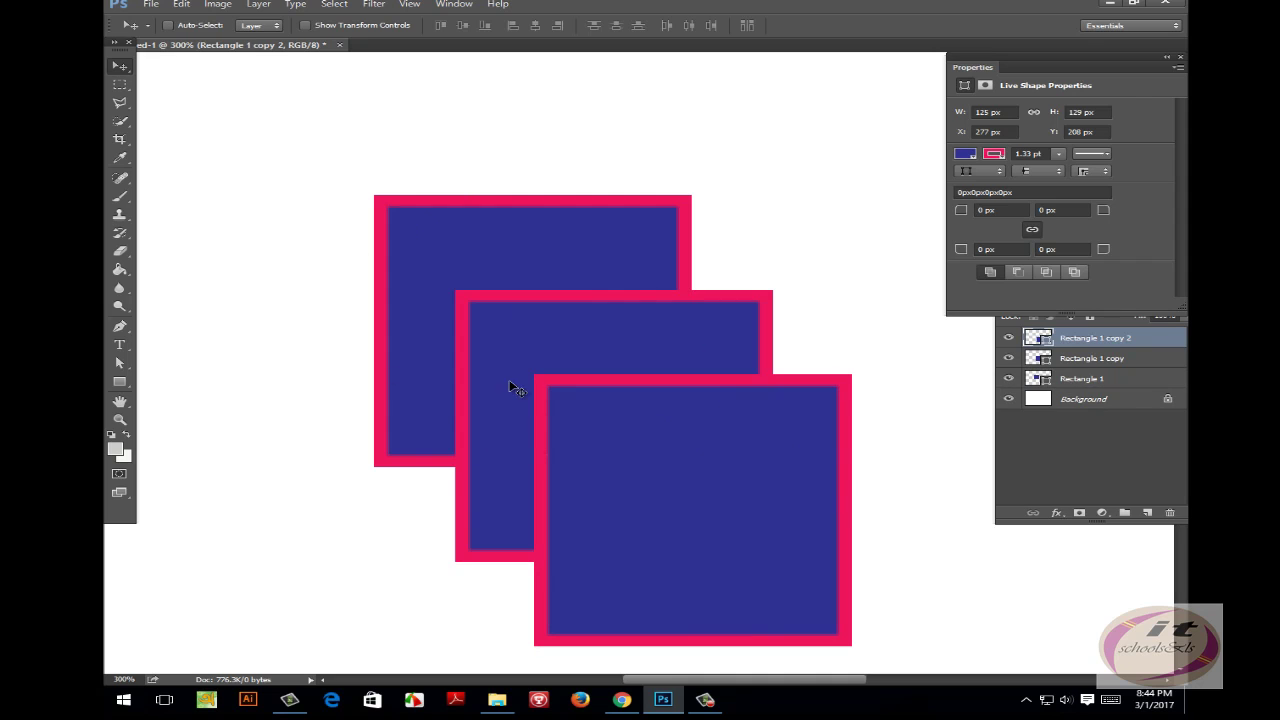
{"action": "key", "text": "ctrl+minus"}
{"action": "key", "text": "ctrl+minus"}
{"action": "key", "text": "ctrl+minus"}
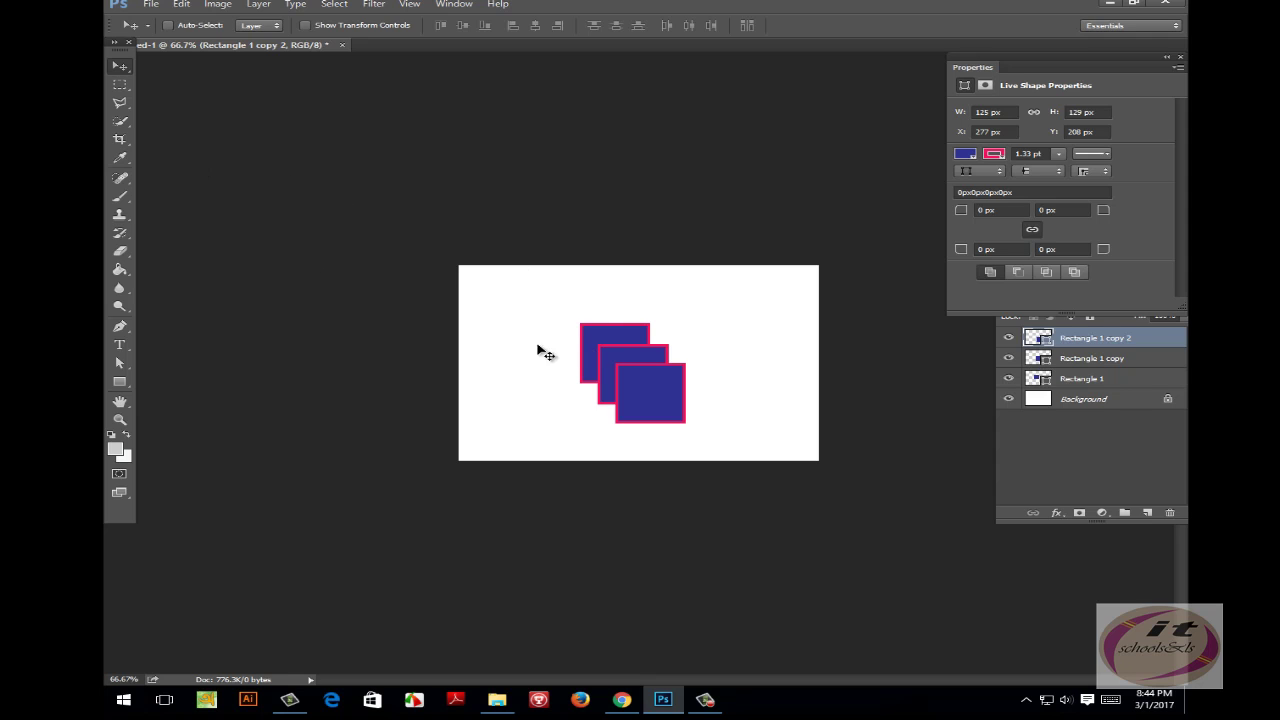
{"action": "key", "text": "ctrl+1"}
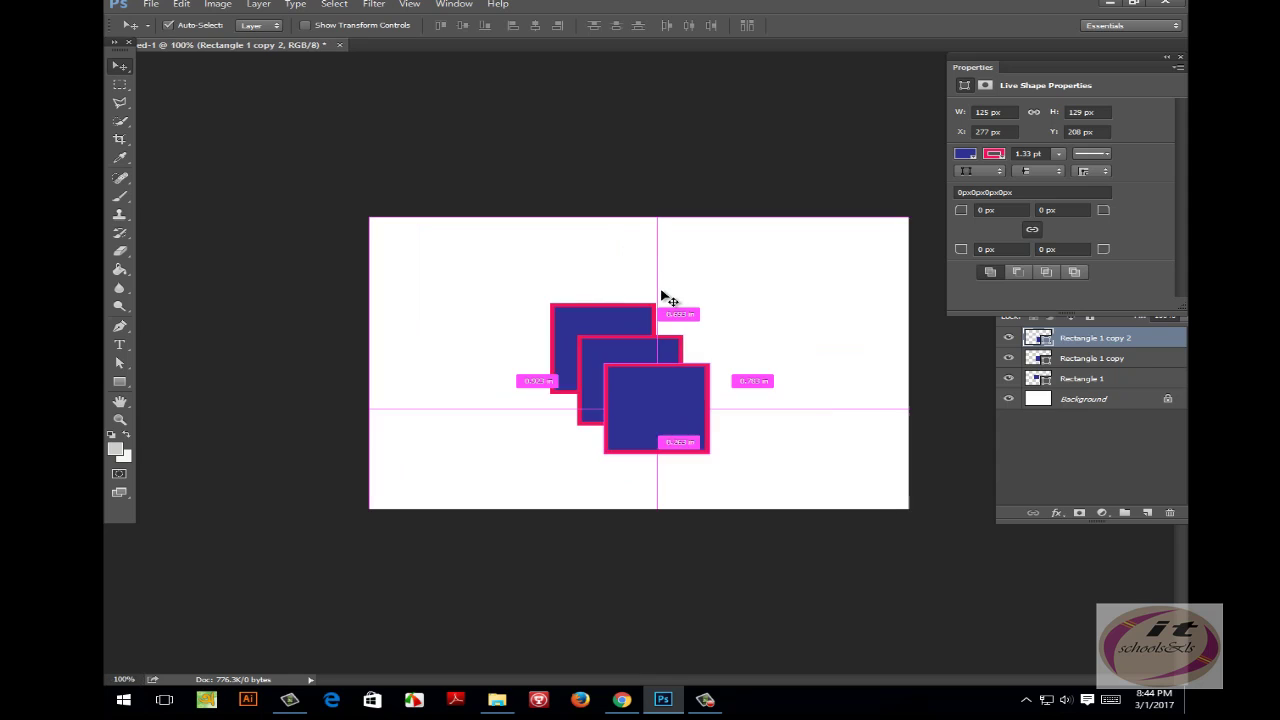
{"action": "key", "text": "ctrl+plus"}
{"action": "key", "text": "ctrl+plus"}
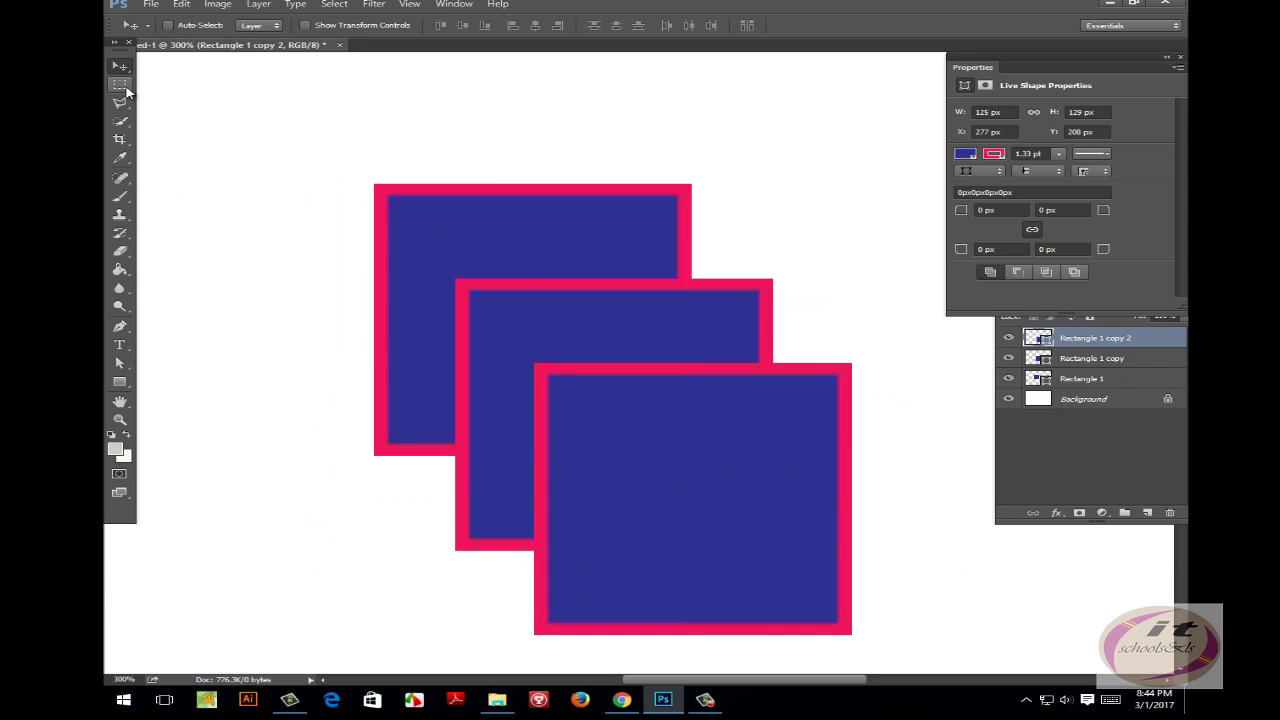
Reposition the floating Layers panel so it sits just below the Properties panel without overlapping it.
{"action": "left_click", "coordinate": [121, 385]}
{"action": "left_click", "coordinate": [1014, 337]}
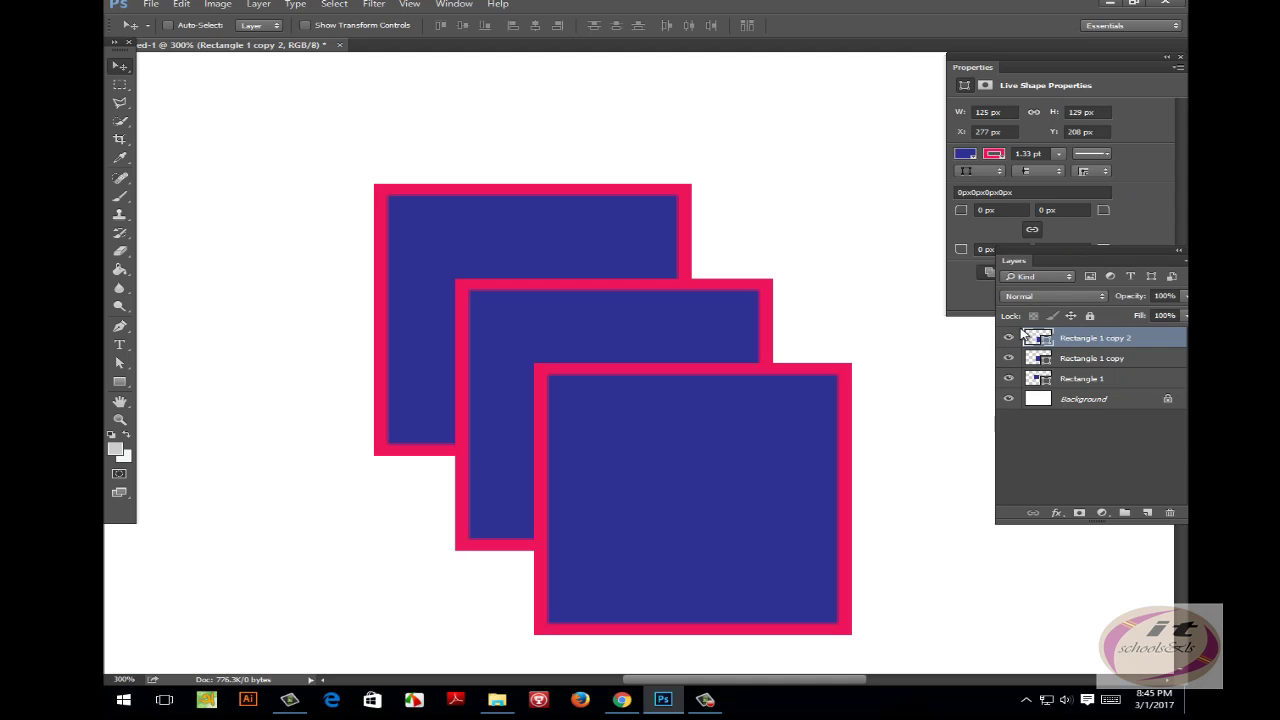
{"action": "left_click_drag", "start_coordinate": [1022, 335], "coordinate": [992, 407]}
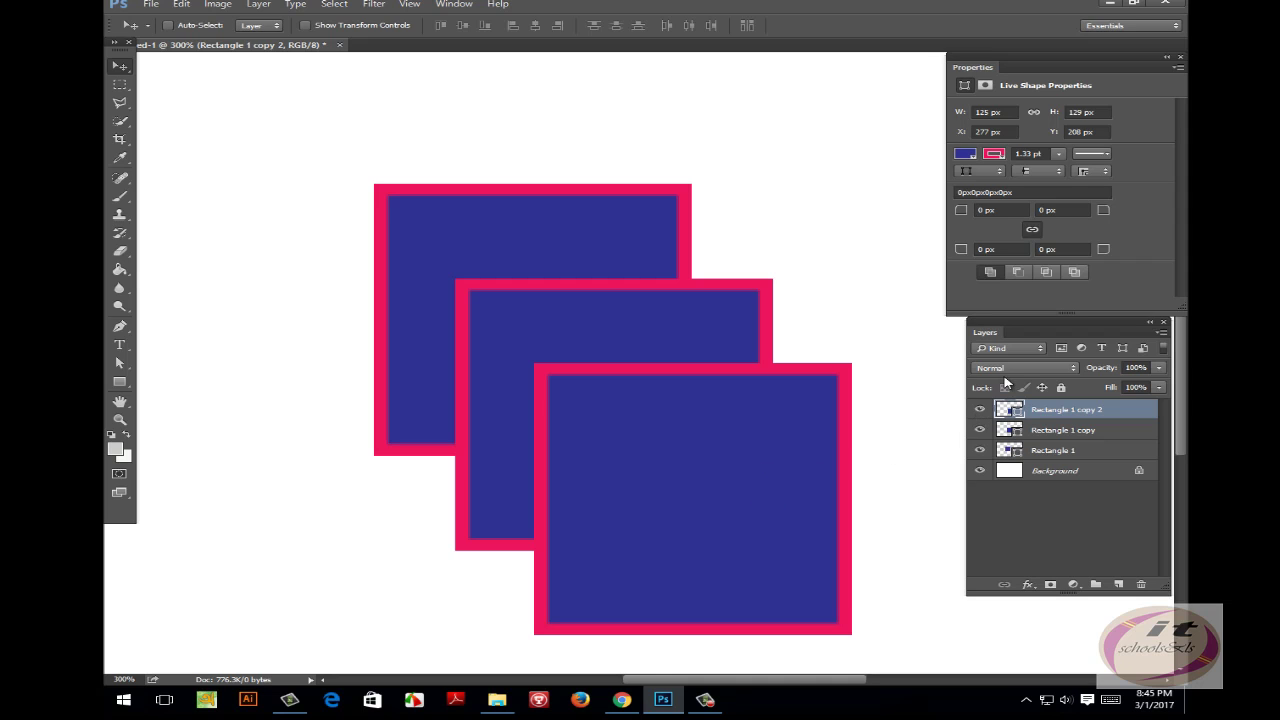
Move the topmost rectangle copy to about X 268 px, Y 192 px, and select the Background layer.
{"action": "left_click_drag", "start_coordinate": [624, 405], "coordinate": [596, 362]}
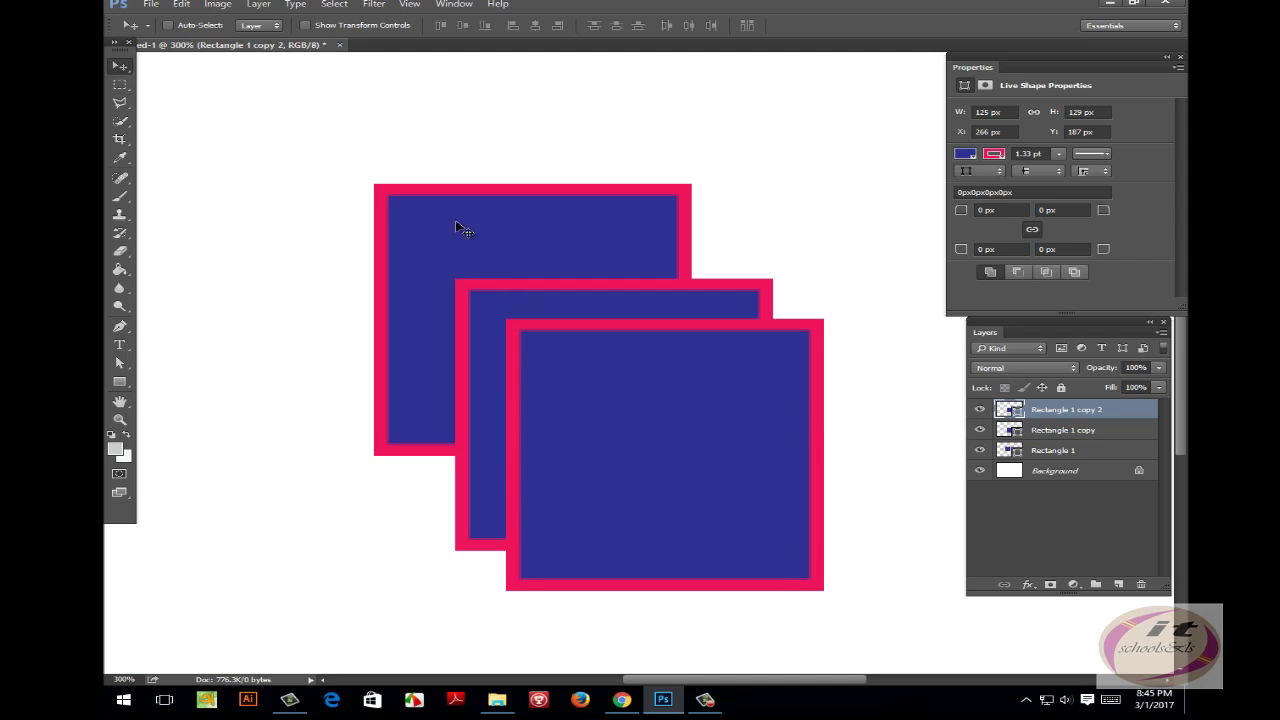
{"action": "left_click_drag", "start_coordinate": [477, 249], "coordinate": [451, 220]}
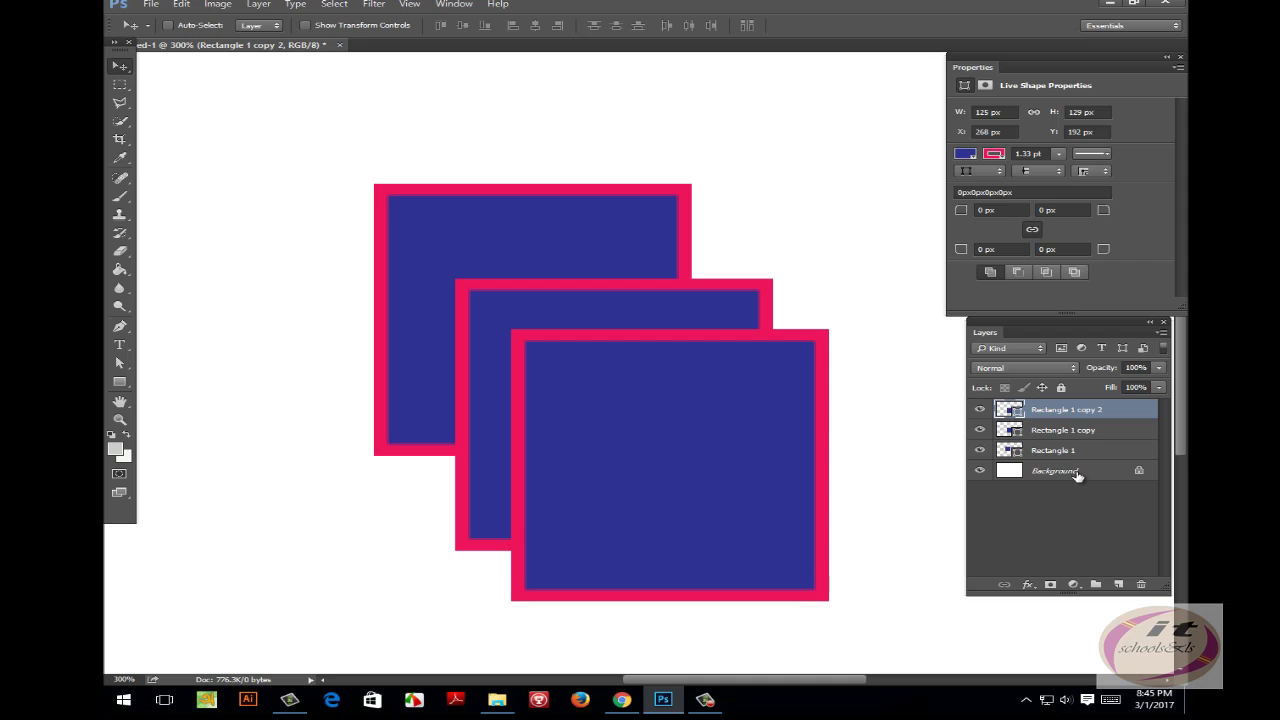
{"action": "left_click", "coordinate": [1077, 476]}
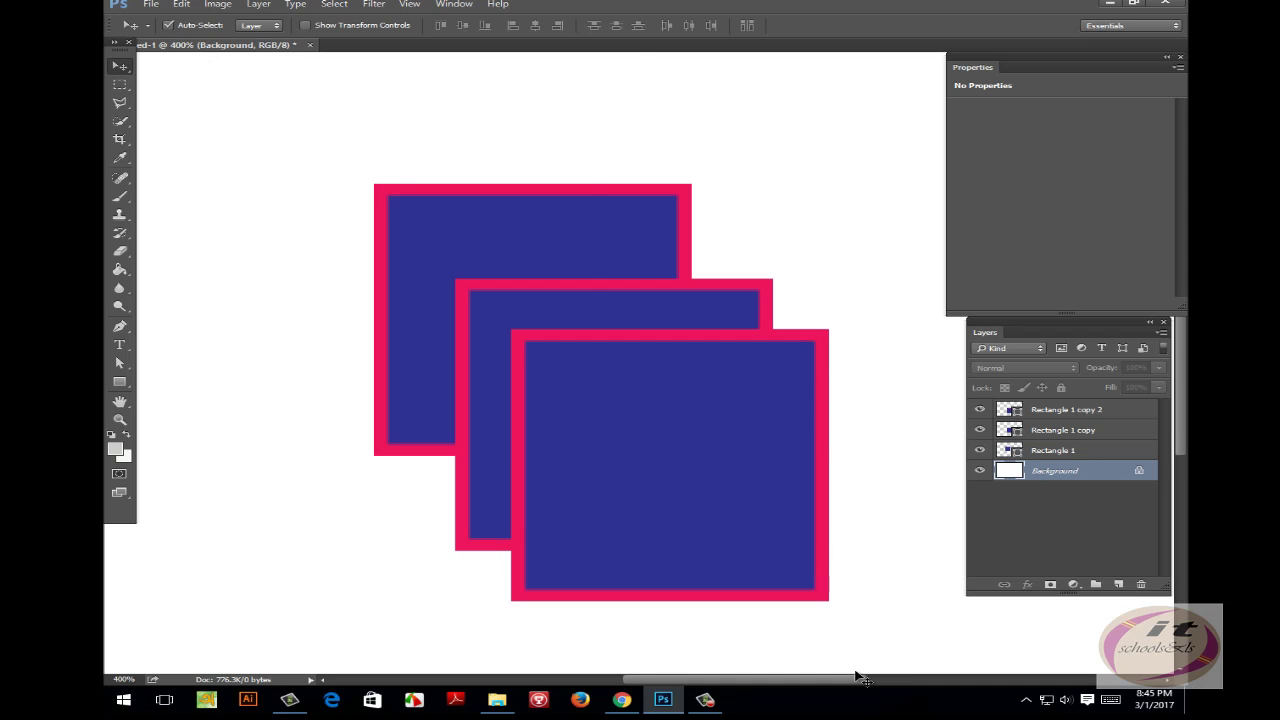
Select the Rectangle 1 copy 2 layer and move its rectangle to about X 339 px, Y 233 px.
{"action": "key", "text": "ctrl+plus"}
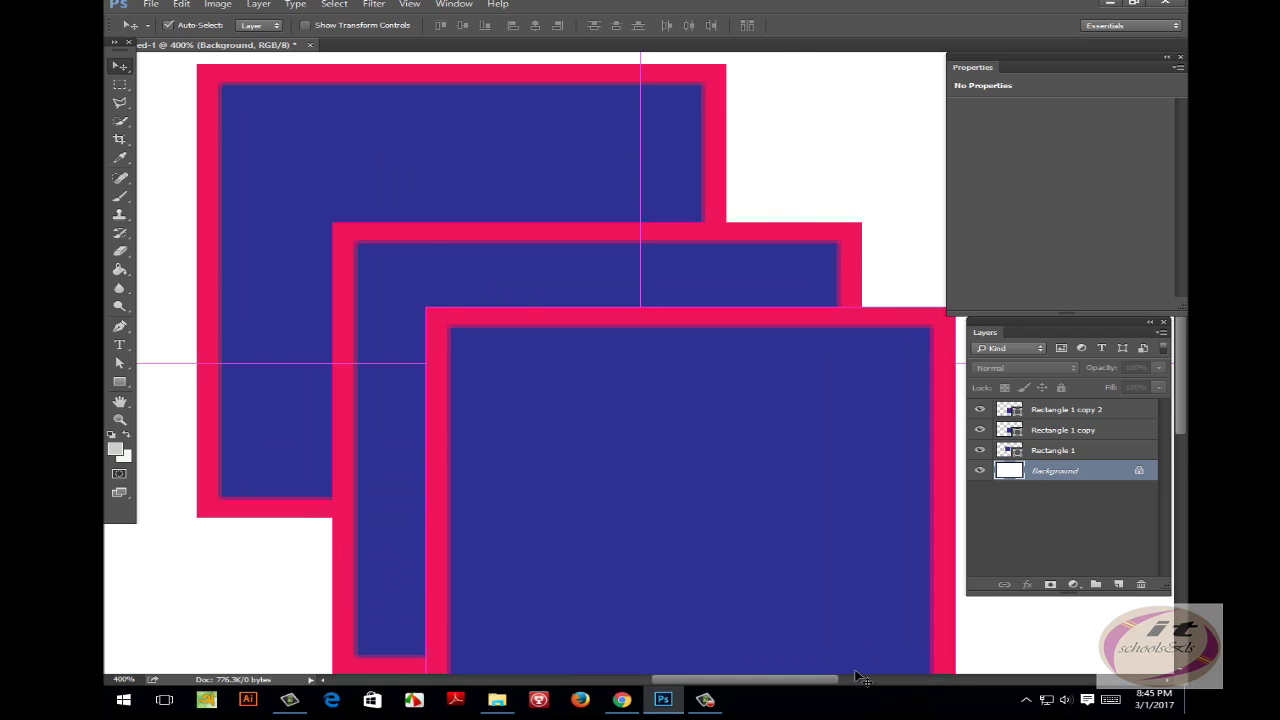
{"action": "key", "text": "ctrl+minus"}
{"action": "key", "text": "ctrl+minus"}
{"action": "key", "text": "ctrl+minus"}
{"action": "key", "text": "ctrl+minus"}
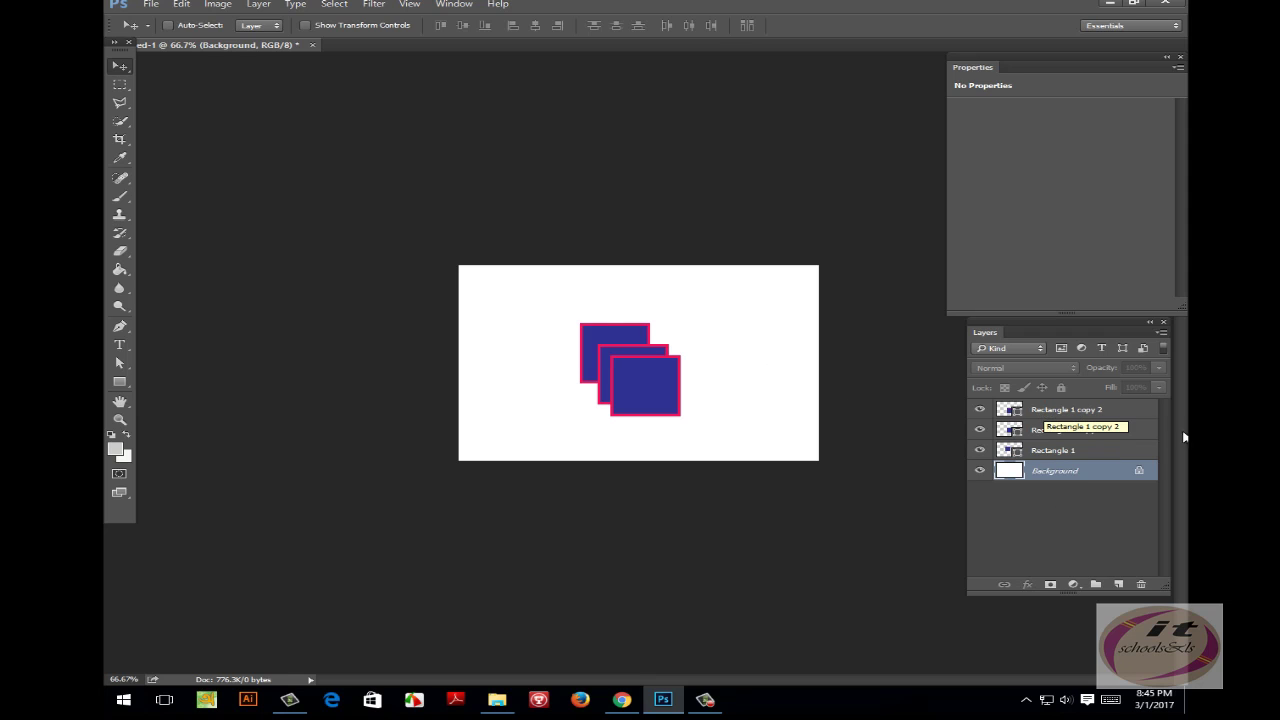
{"action": "left_click", "coordinate": [1075, 417]}
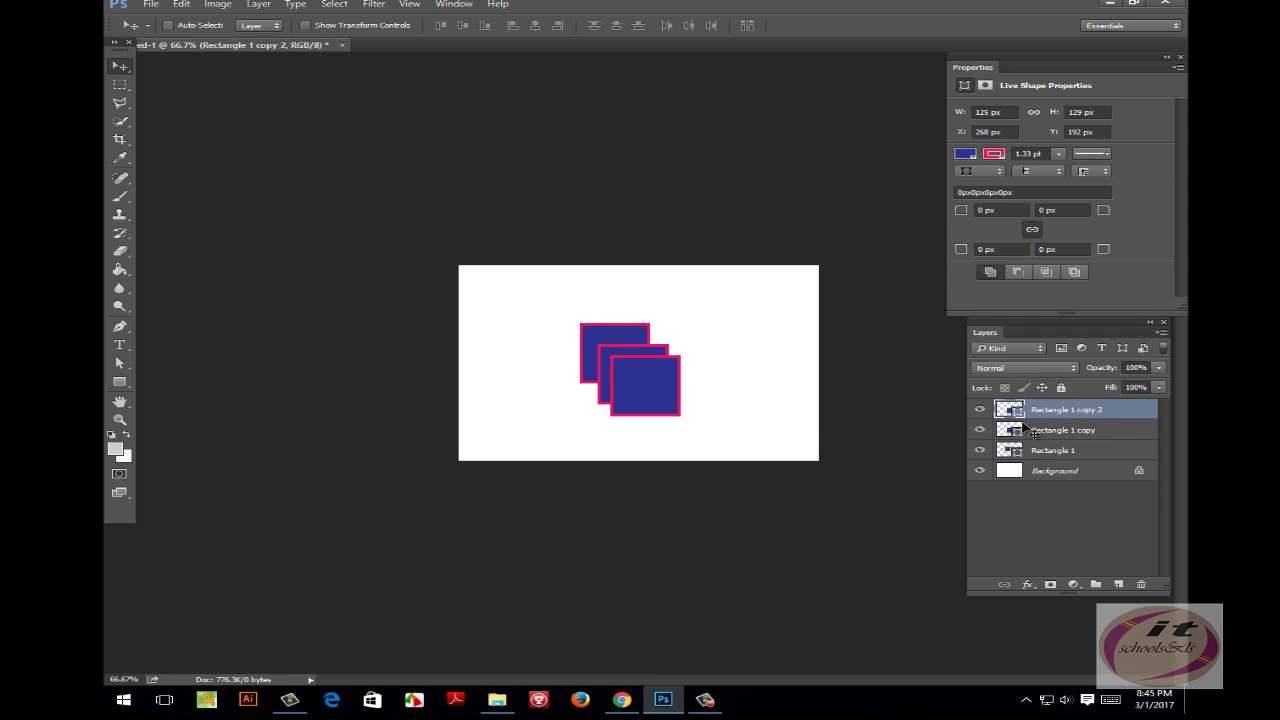
{"action": "left_click_drag", "start_coordinate": [626, 388], "coordinate": [667, 408]}
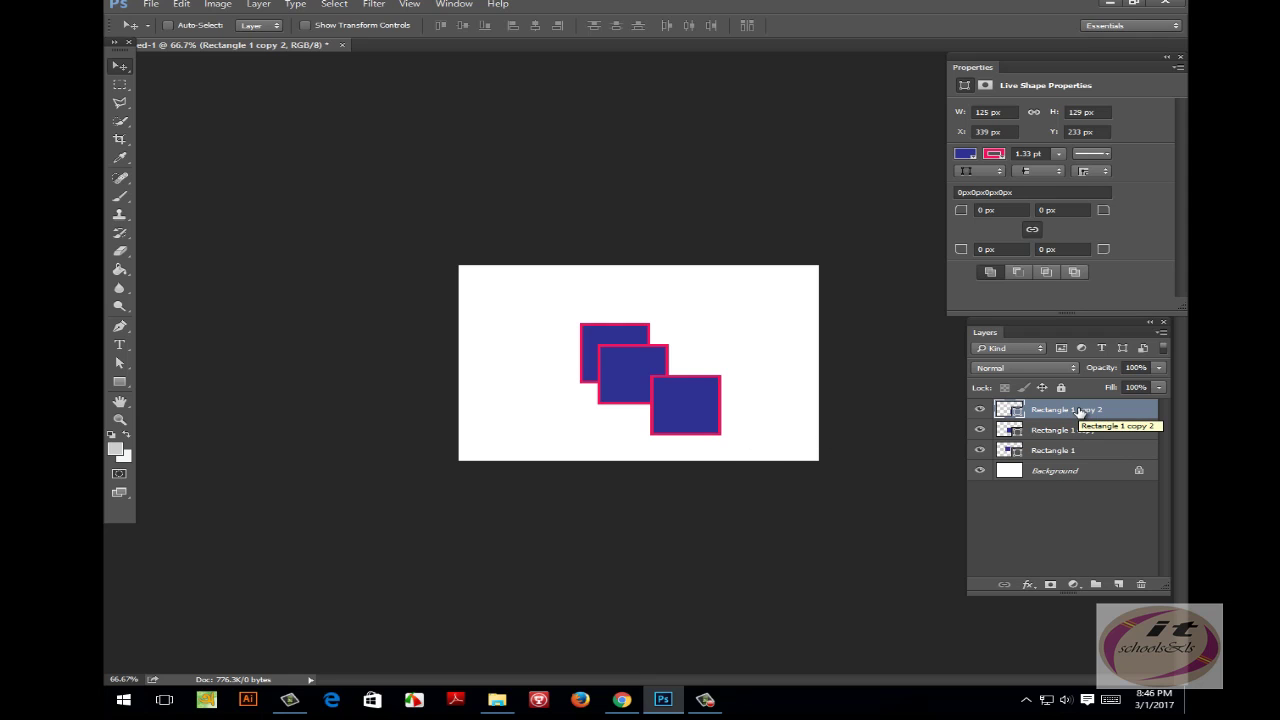
Delete both duplicate rectangle layers, keeping only the original Rectangle 1 above the Background.
{"action": "key", "text": "Delete"}
{"action": "key", "text": "Delete"}
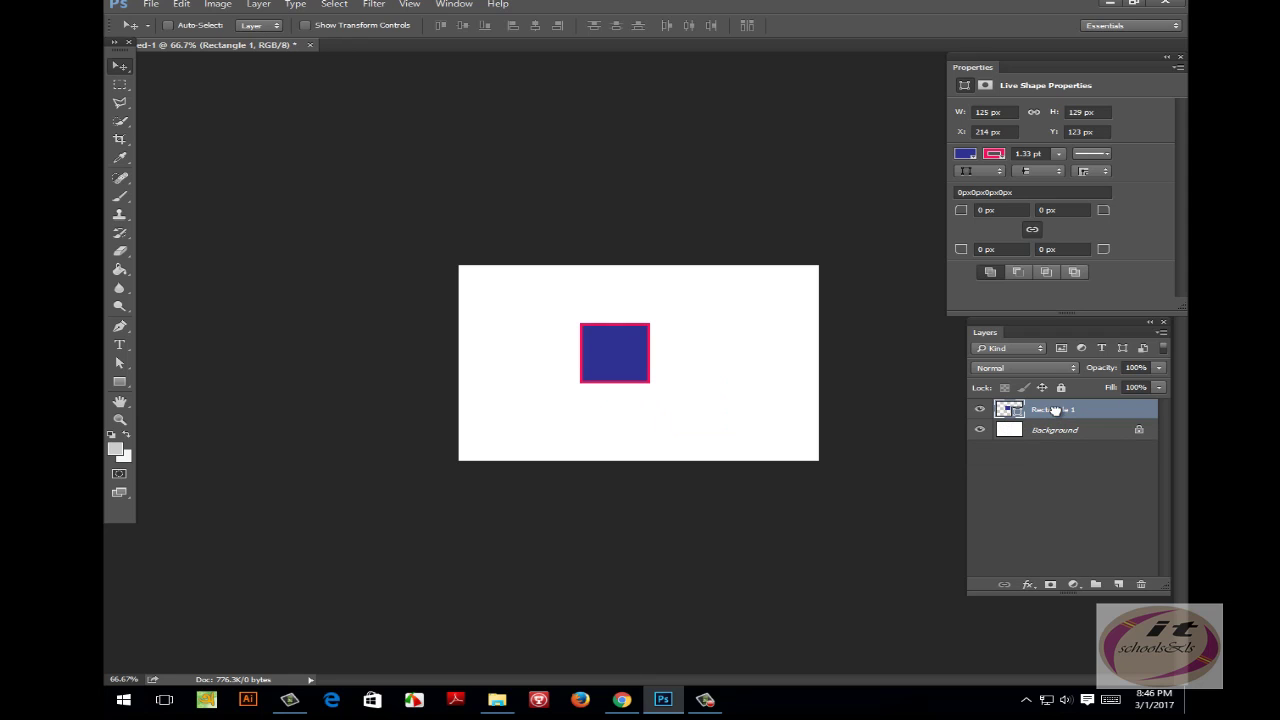
Try two ways of deleting the Rectangle 1 layer, undoing the deletion each time.
{"action": "left_click_drag", "start_coordinate": [1055, 410], "coordinate": [1142, 584]}
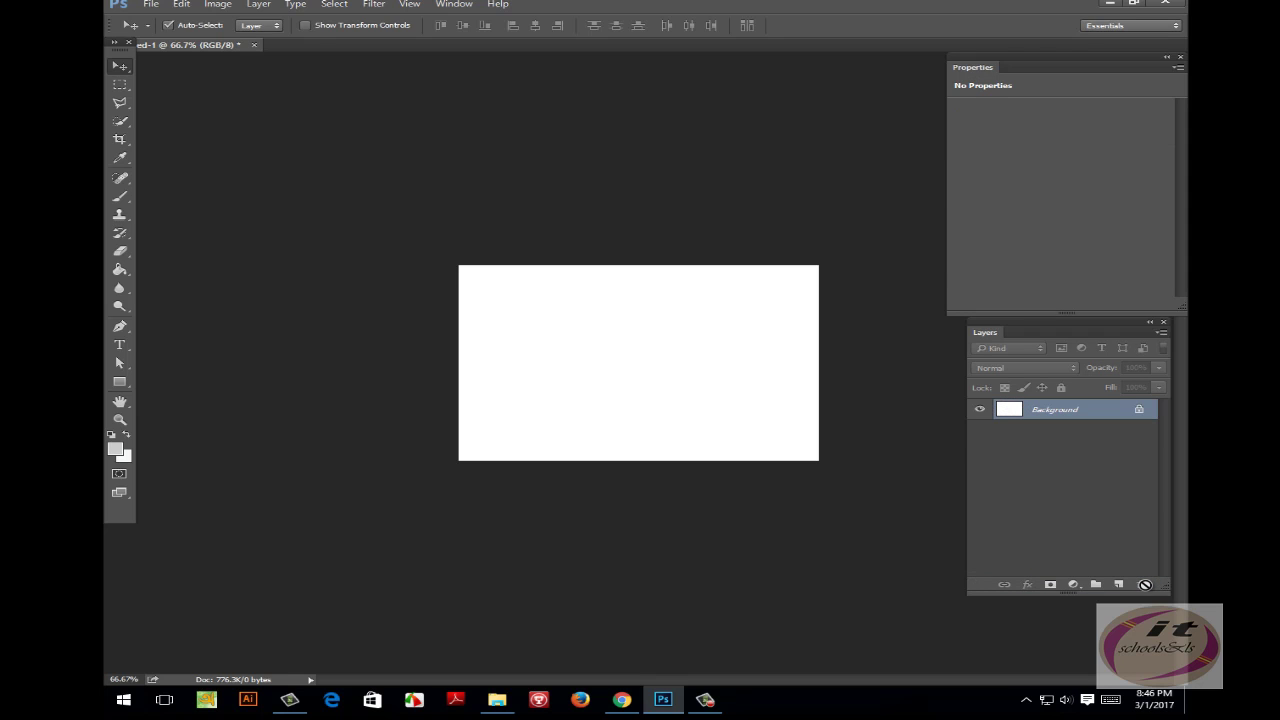
{"action": "key", "text": "ctrl+z"}
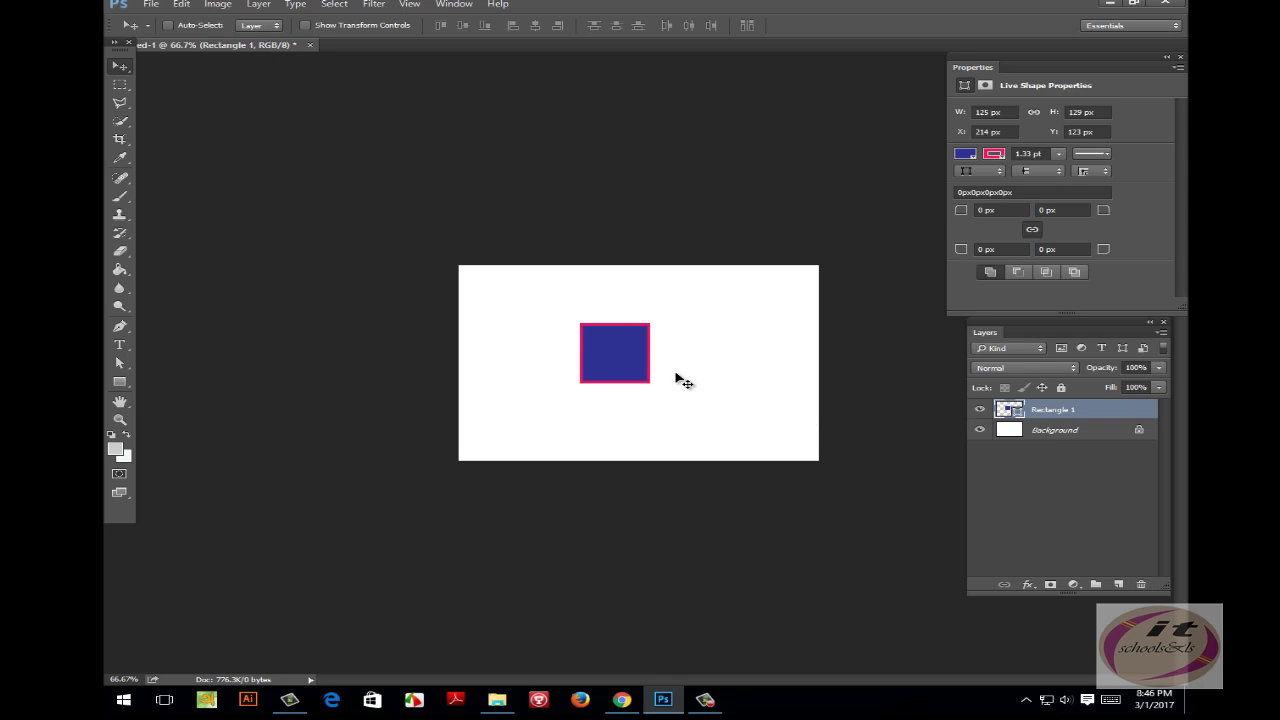
{"action": "key", "text": "Delete"}
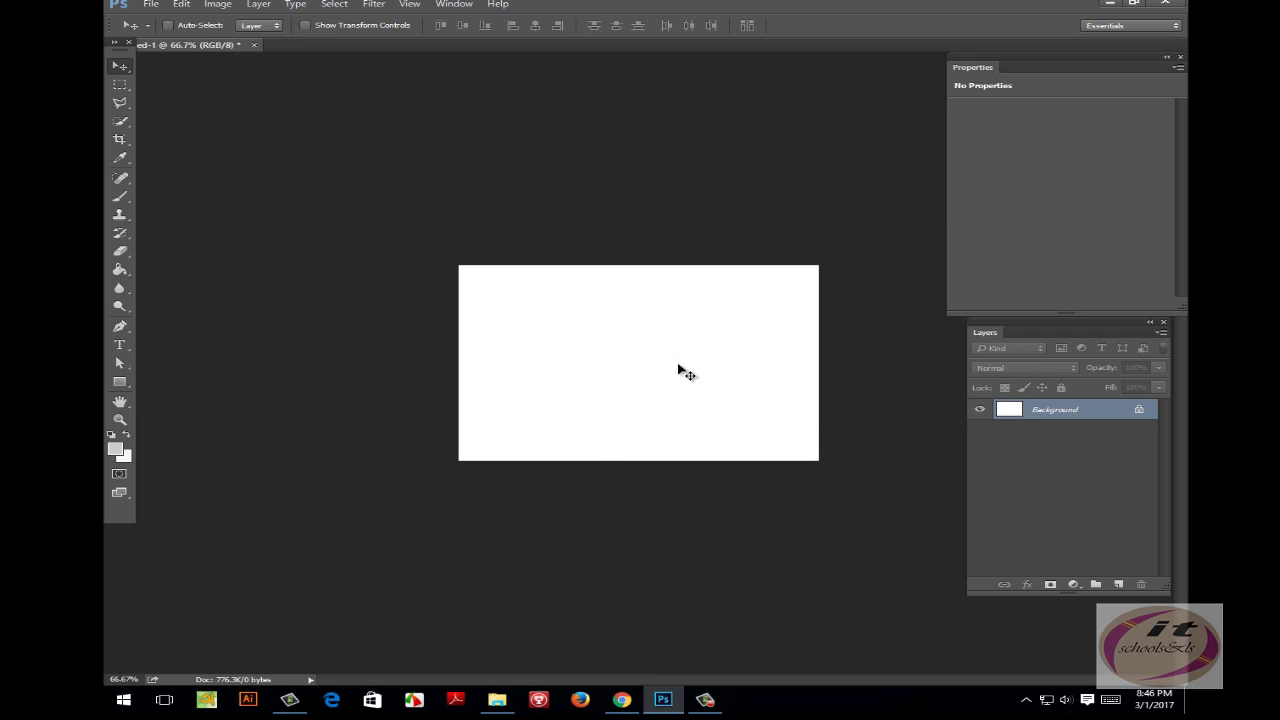
{"action": "key", "text": "ctrl+z"}
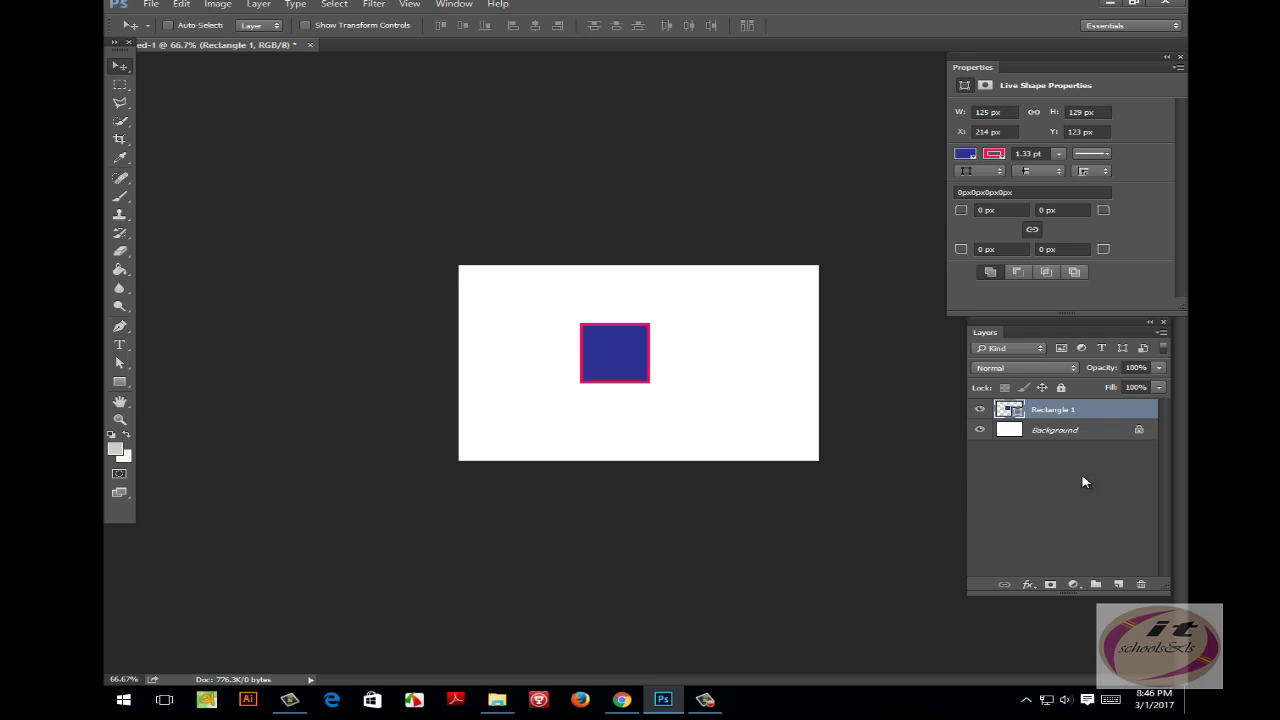
Nudge the remaining rectangle to about X 216 px, Y 122 px, and delete it from the document.
{"action": "left_click_drag", "start_coordinate": [628, 381], "coordinate": [613, 367]}
{"action": "key", "text": "ctrl+plus"}
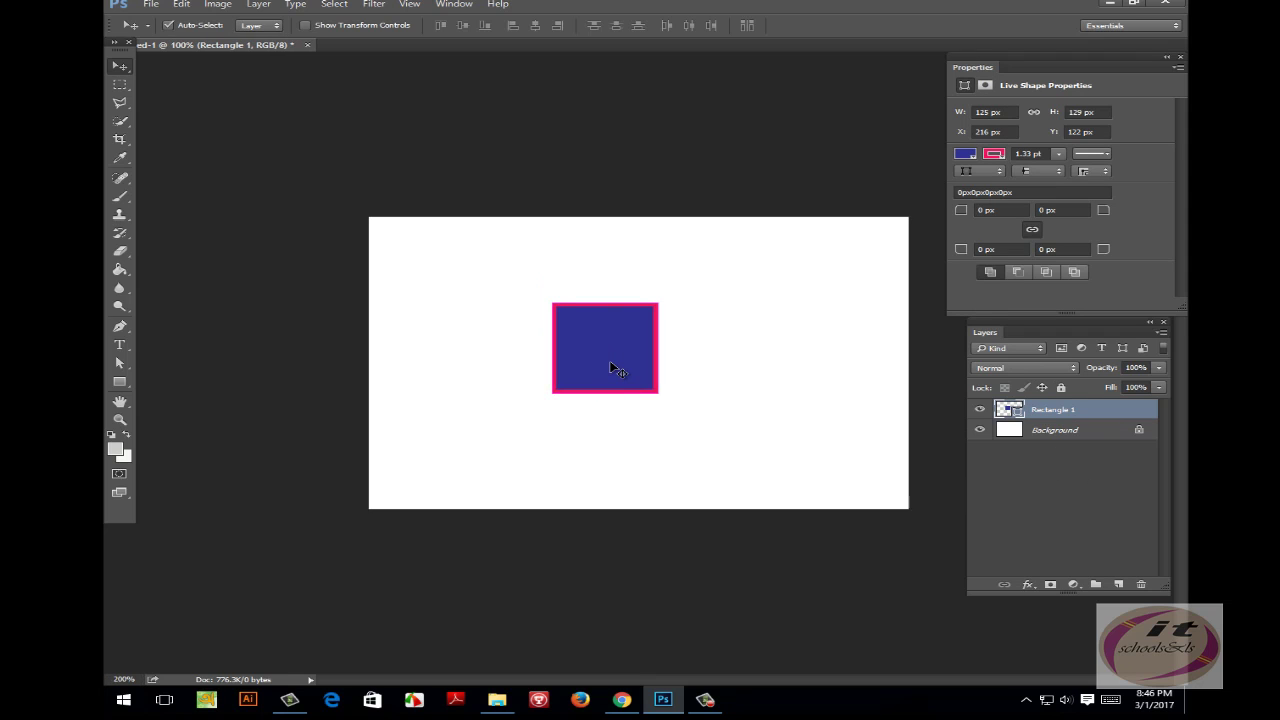
{"action": "key", "text": "ctrl+plus"}
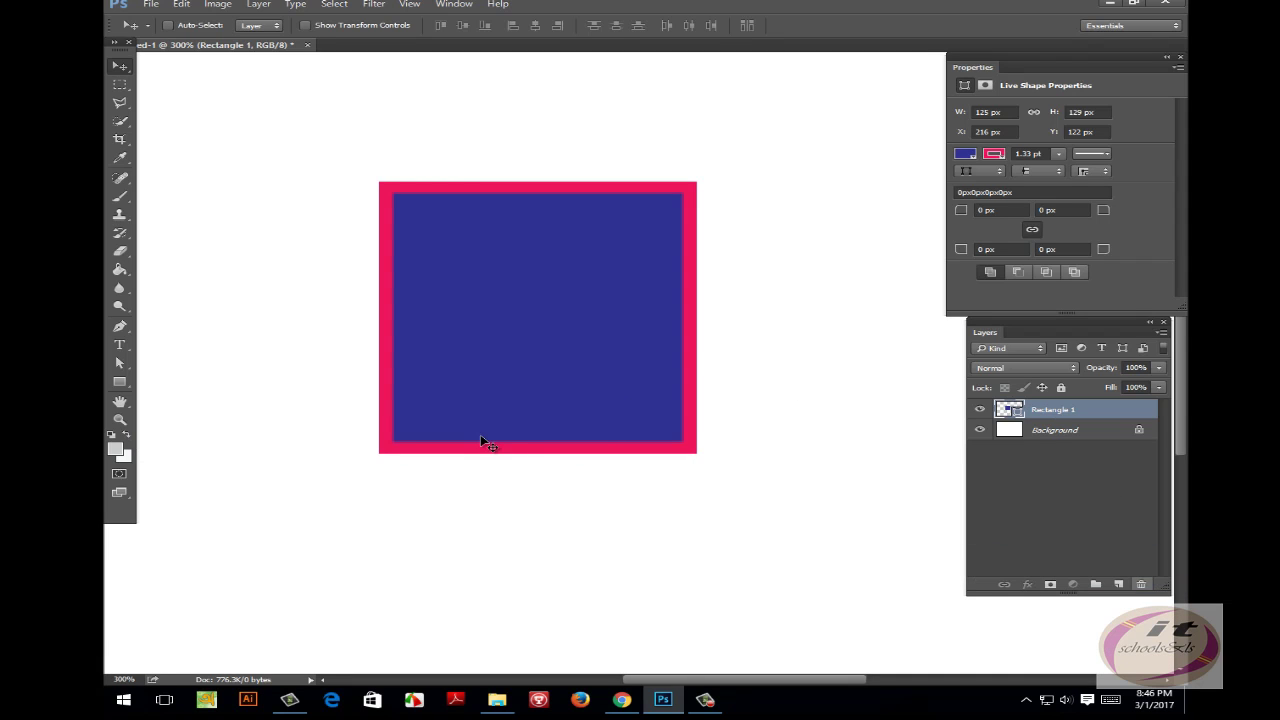
{"action": "key", "text": "Delete"}
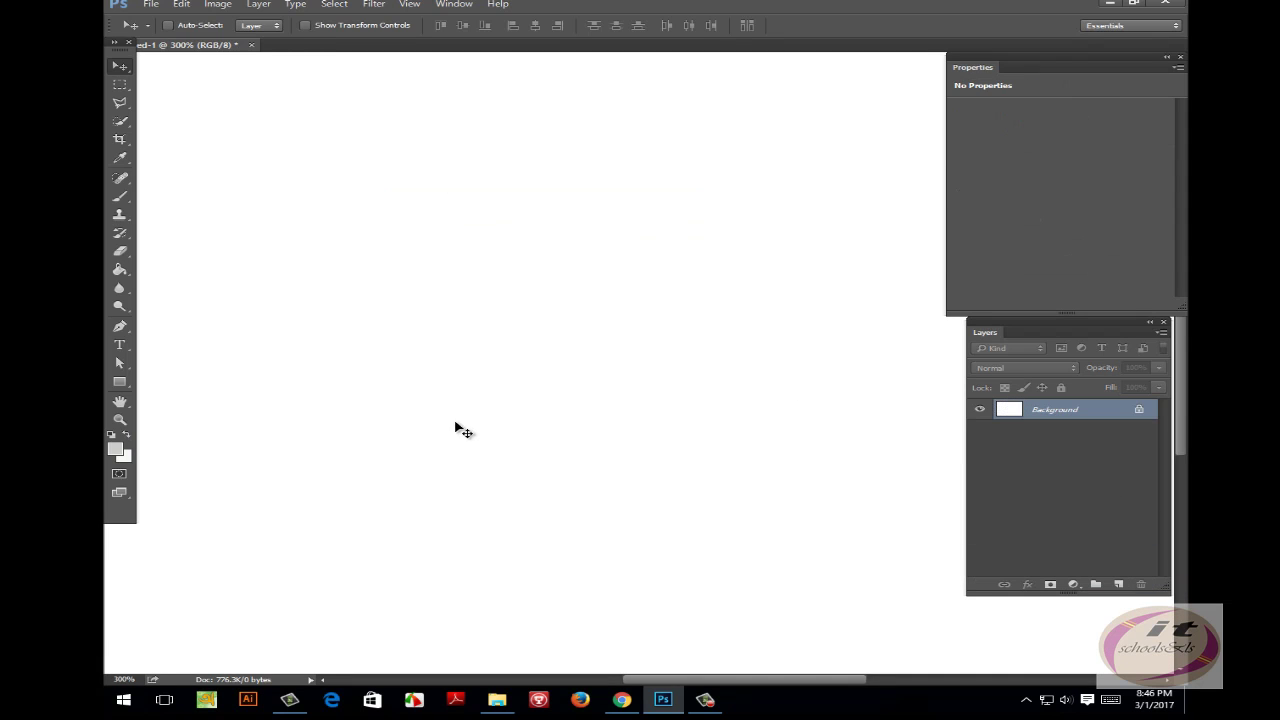
Draw a rounded rectangle about 116 px by 110 px with a 10 px corner radius and fill it with solid green.
{"action": "left_click", "coordinate": [119, 384]}
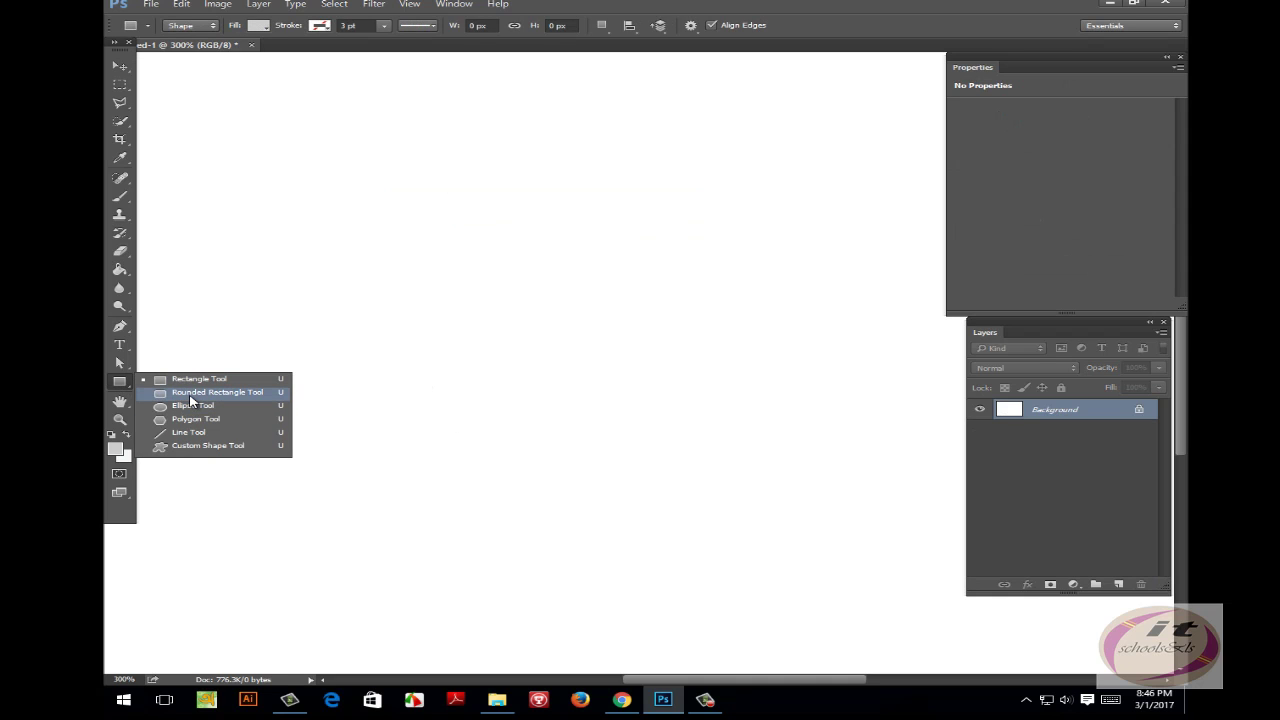
{"action": "left_click", "coordinate": [190, 396]}
{"action": "left_click_drag", "start_coordinate": [384, 284], "coordinate": [682, 512]}
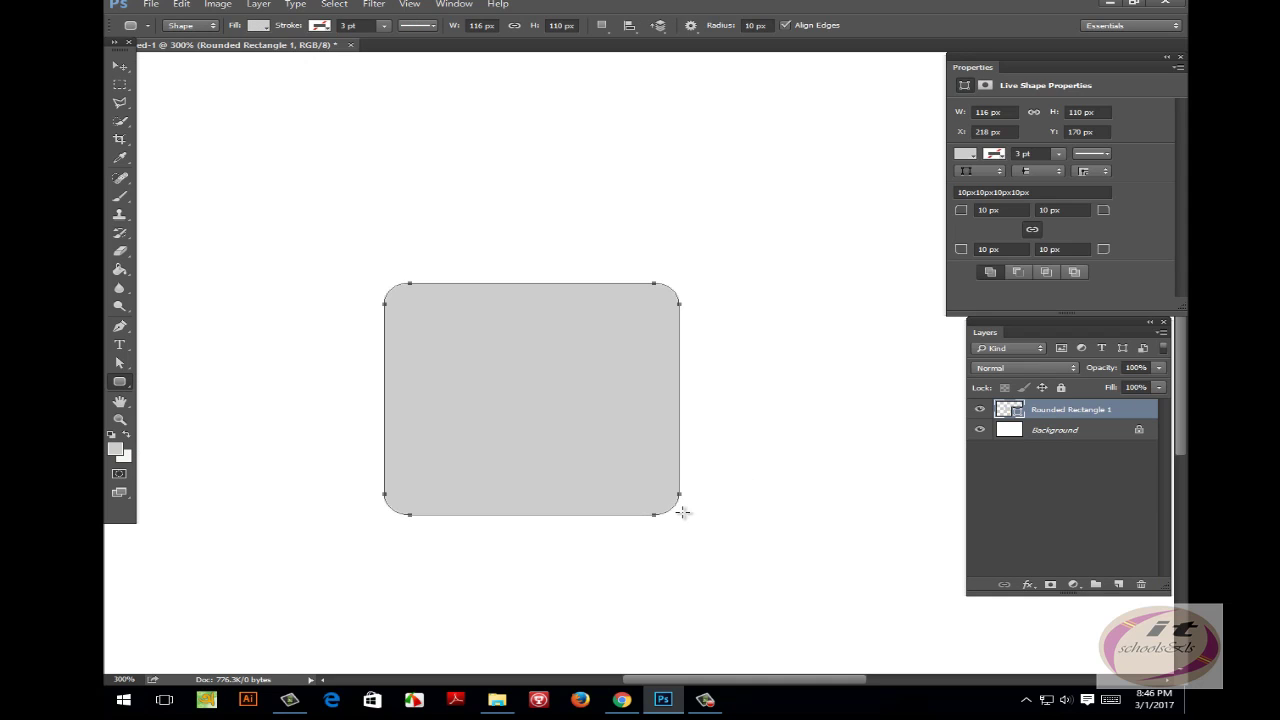
{"action": "left_click", "coordinate": [965, 154]}
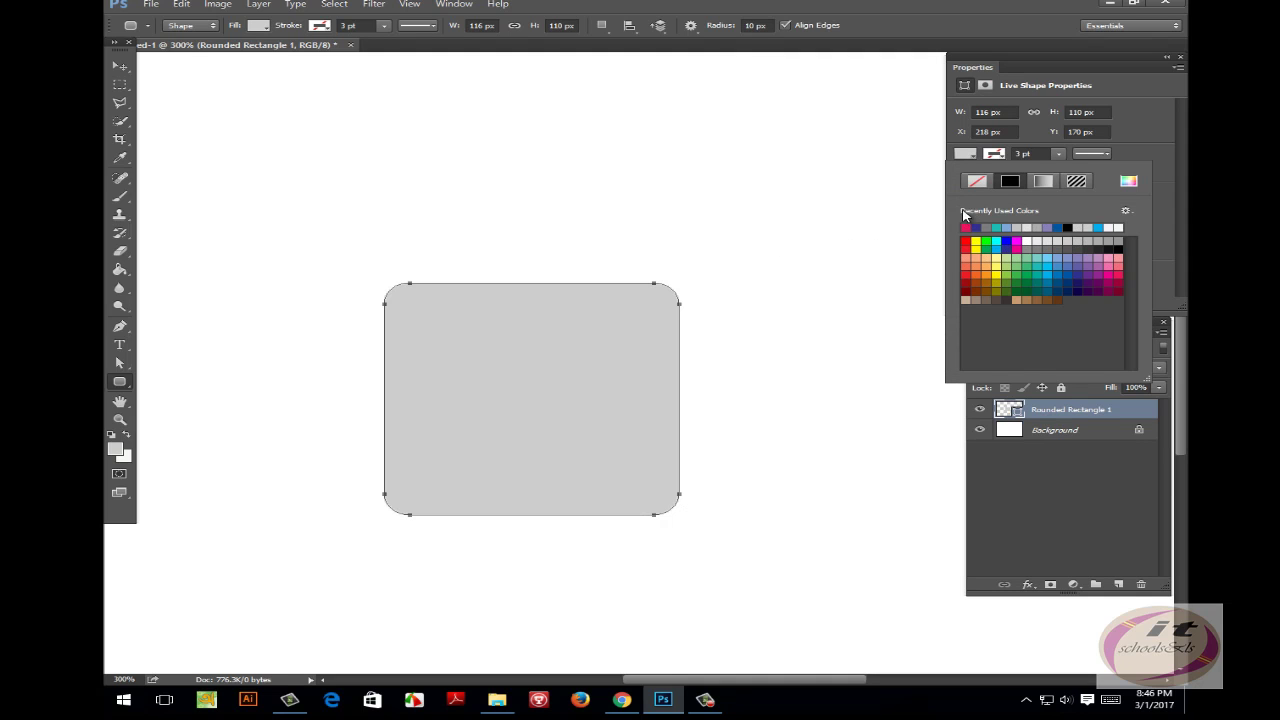
{"action": "left_click", "coordinate": [996, 249]}
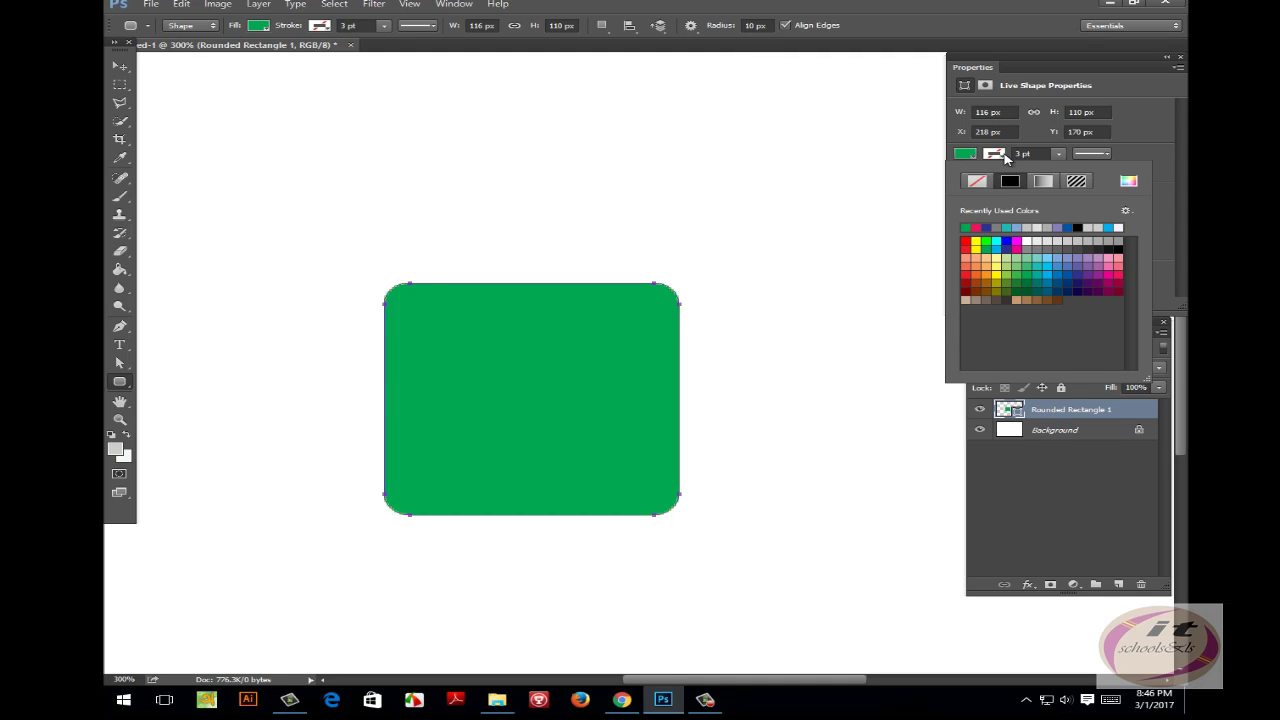
Give the rounded rectangle a solid blue stroke about 1.92 pt wide.
{"action": "left_click", "coordinate": [1003, 155]}
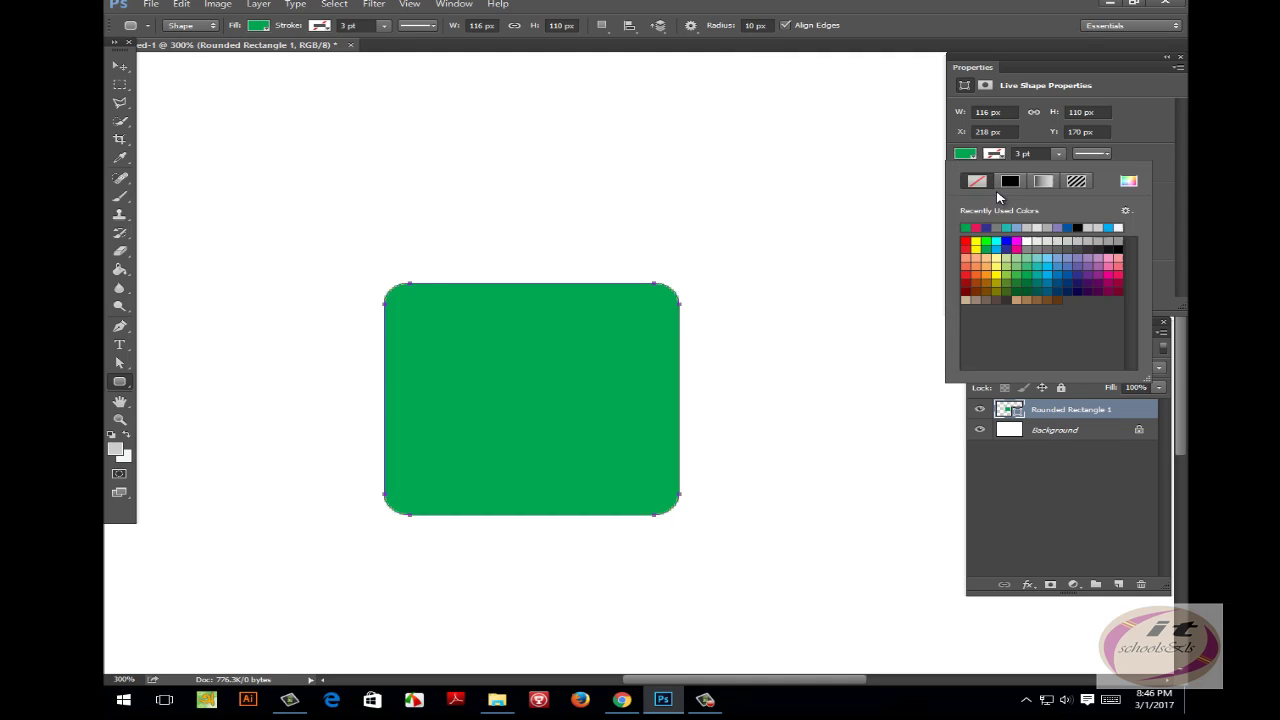
{"action": "left_click", "coordinate": [1068, 228]}
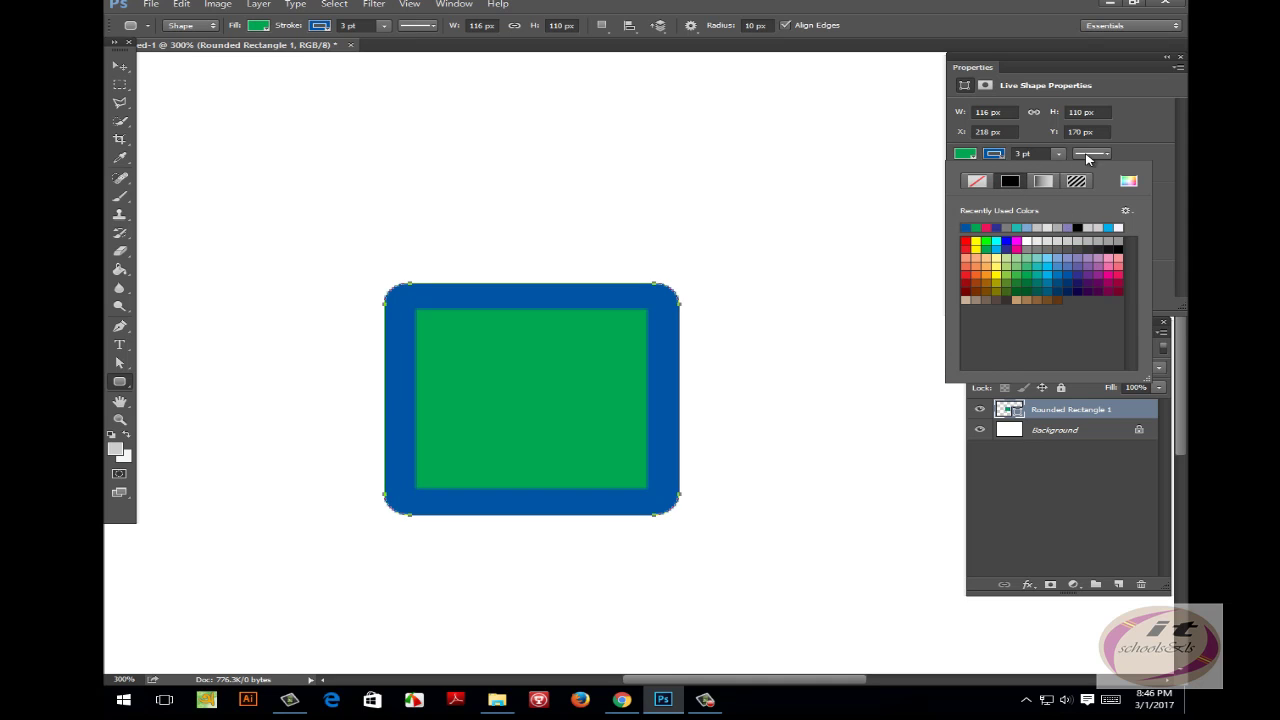
{"action": "left_click", "coordinate": [1060, 157]}
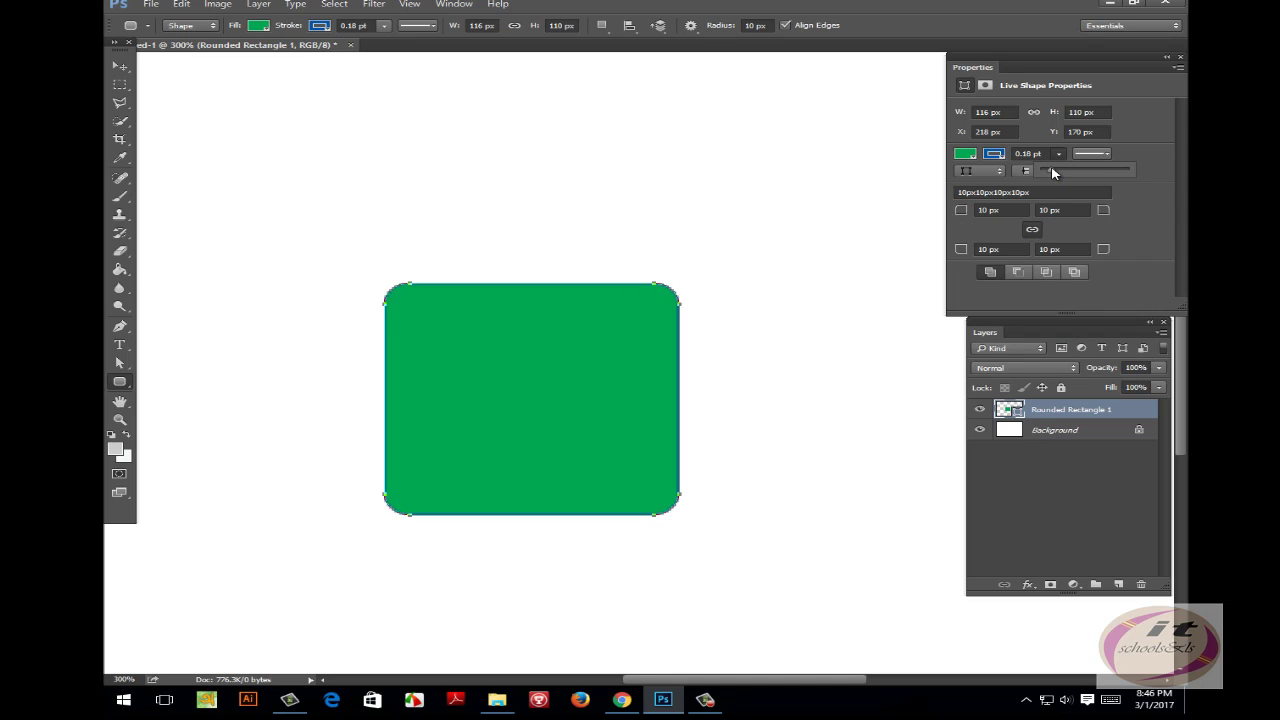
{"action": "left_click_drag", "start_coordinate": [1052, 173], "coordinate": [1060, 172]}
Try several linear gradient presets on the rounded rectangle's fill, including red-green, violet-green-orange and orange-yellow-orange, ending with violet-orange.
{"action": "left_click", "coordinate": [966, 155]}
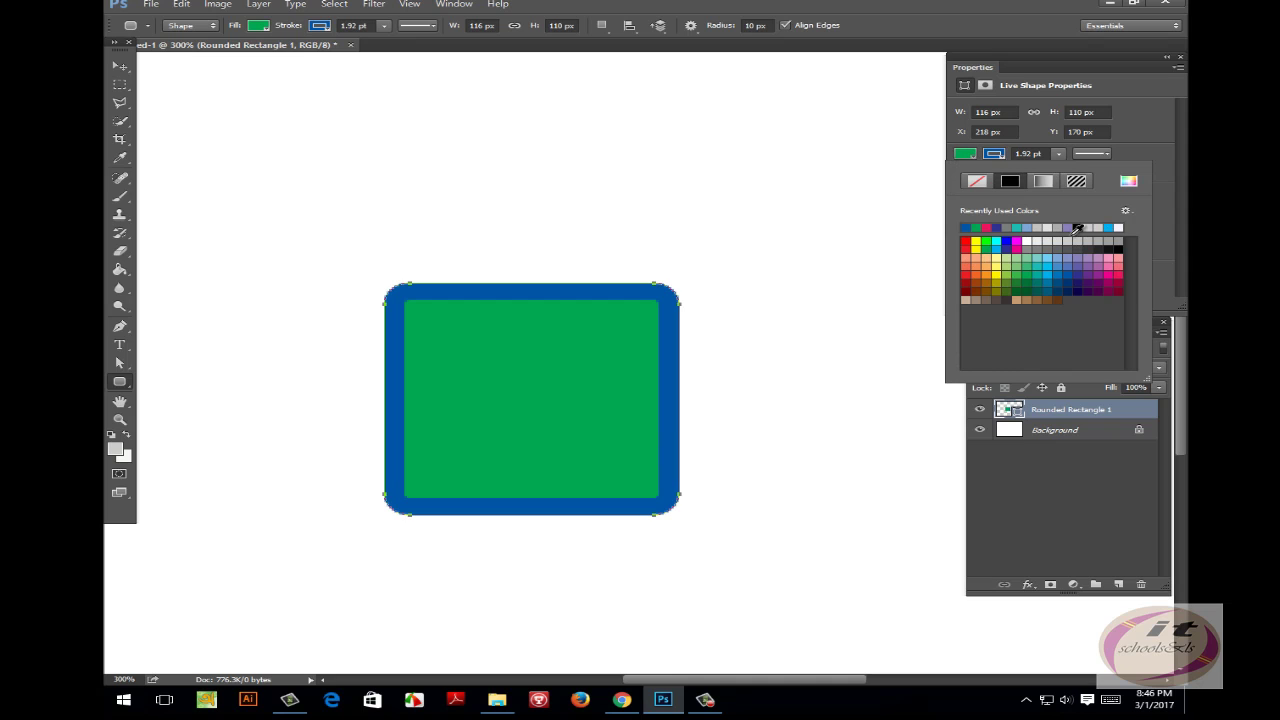
{"action": "left_click", "coordinate": [1043, 182]}
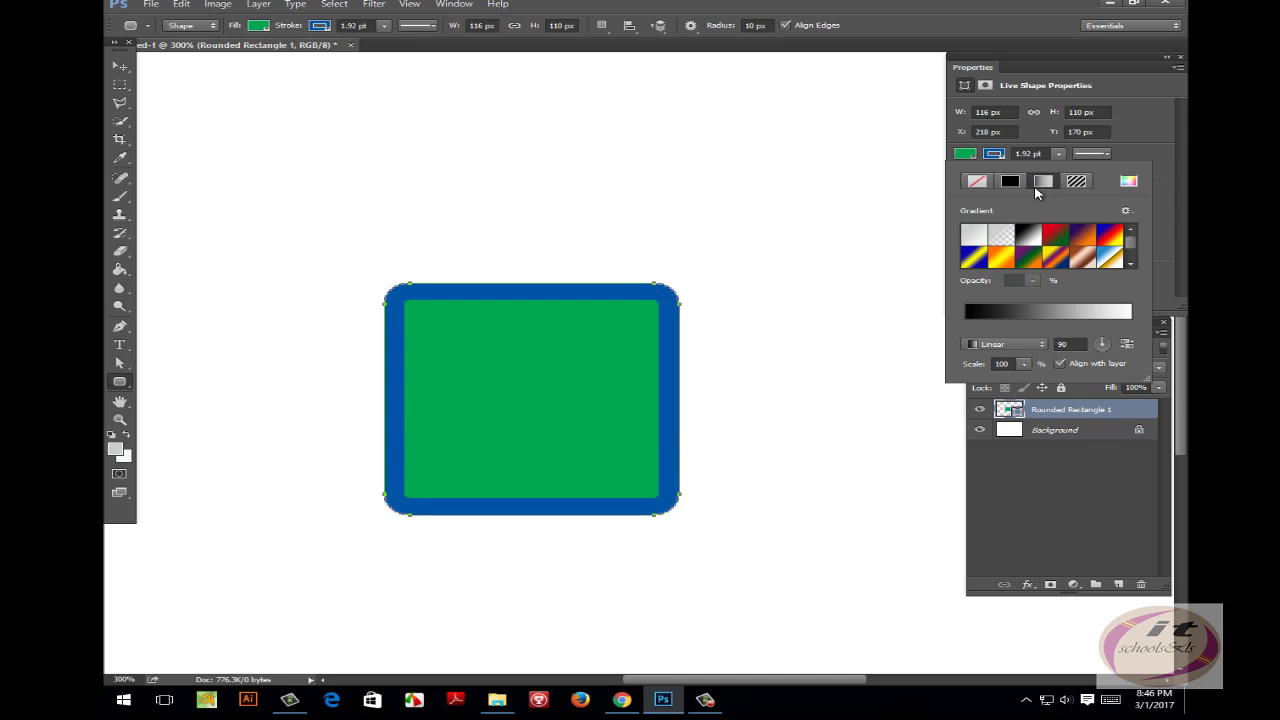
{"action": "left_click", "coordinate": [1053, 240]}
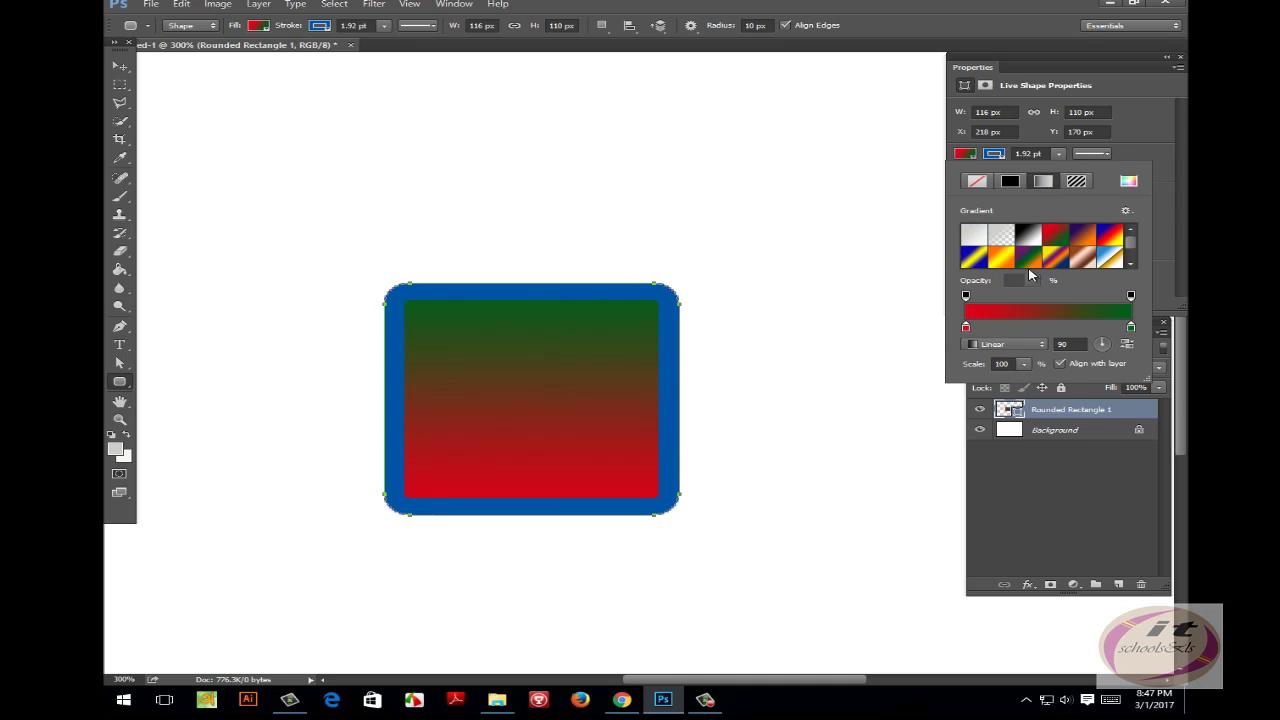
{"action": "left_click", "coordinate": [1029, 259]}
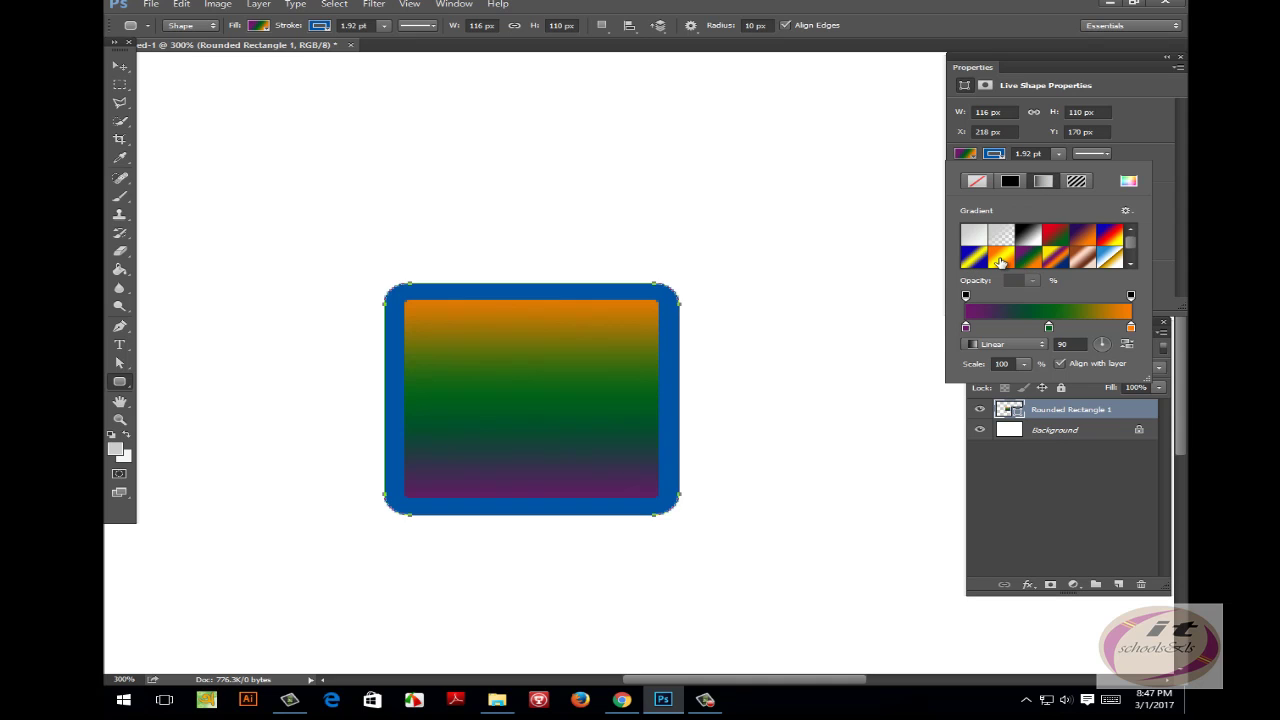
{"action": "left_click", "coordinate": [1001, 260]}
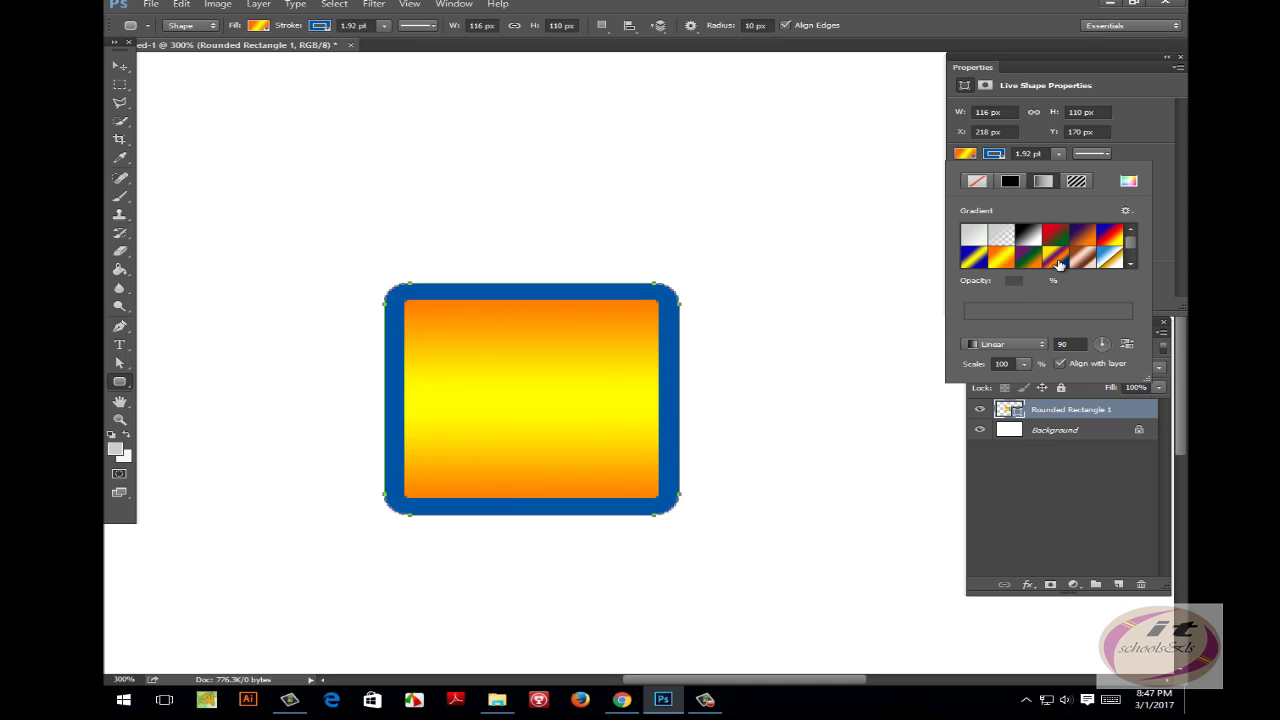
{"action": "left_click", "coordinate": [1056, 259]}
{"action": "left_click", "coordinate": [1056, 236]}
{"action": "left_click", "coordinate": [1083, 236]}
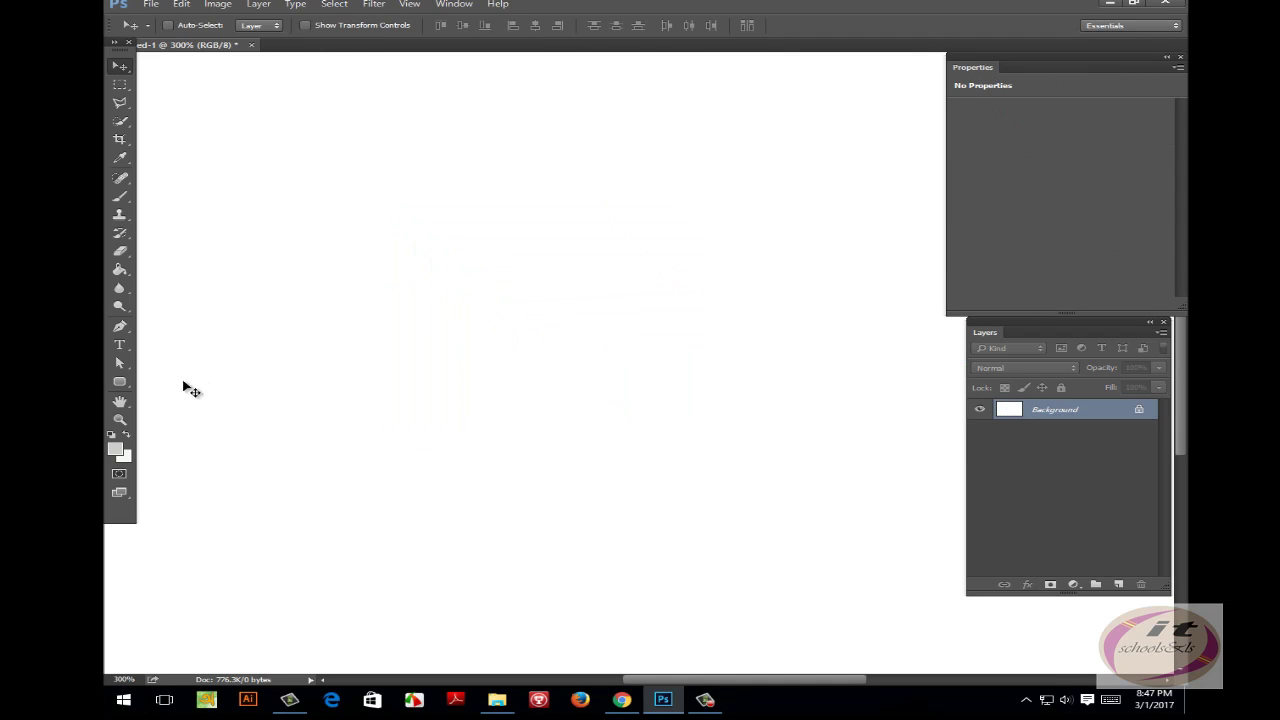
Draw an ellipse about 80 px by 78 px near the middle of the canvas and fill it with solid dark blue.
{"action": "left_click", "coordinate": [120, 382]}
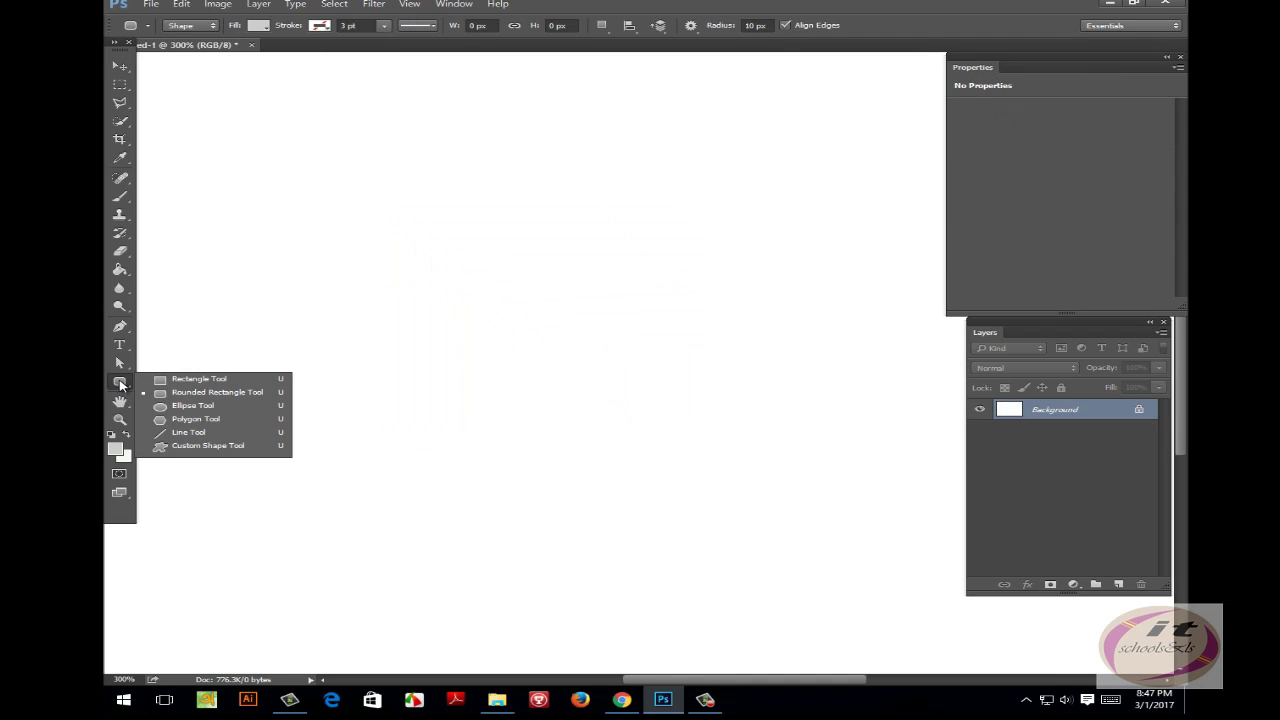
{"action": "left_click", "coordinate": [188, 405]}
{"action": "left_click_drag", "start_coordinate": [458, 282], "coordinate": [655, 445]}
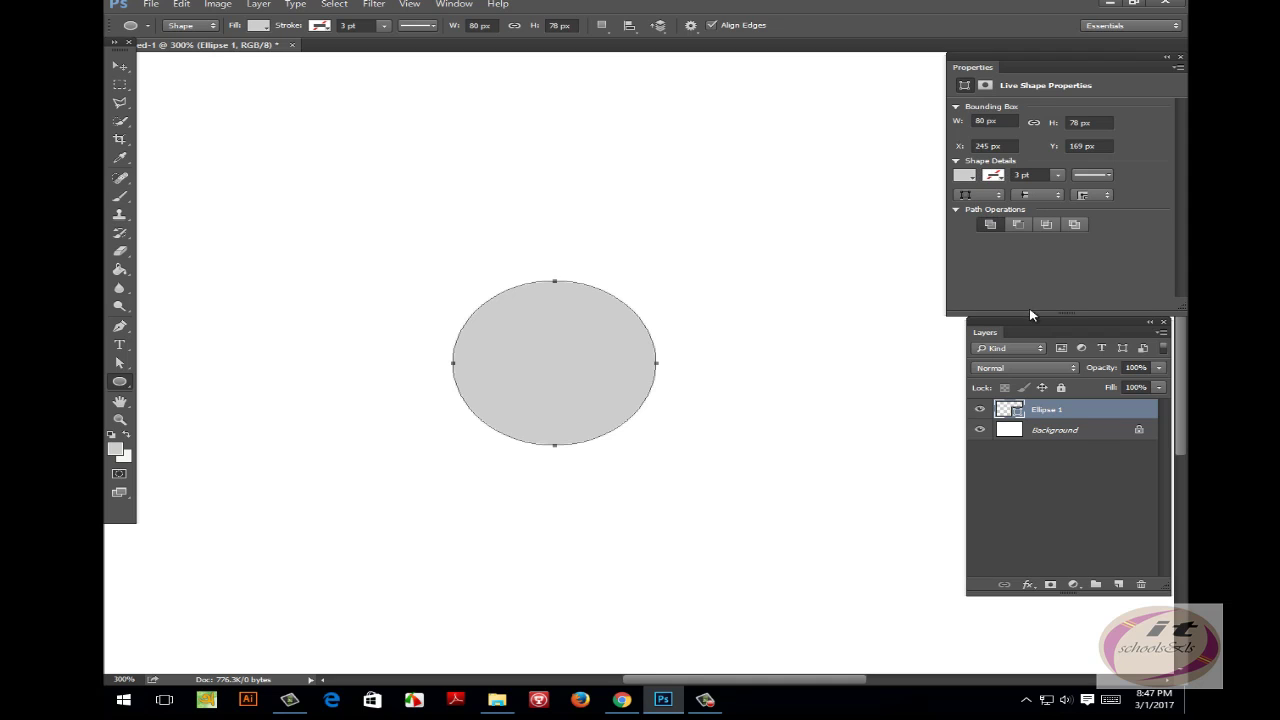
{"action": "left_click", "coordinate": [965, 176]}
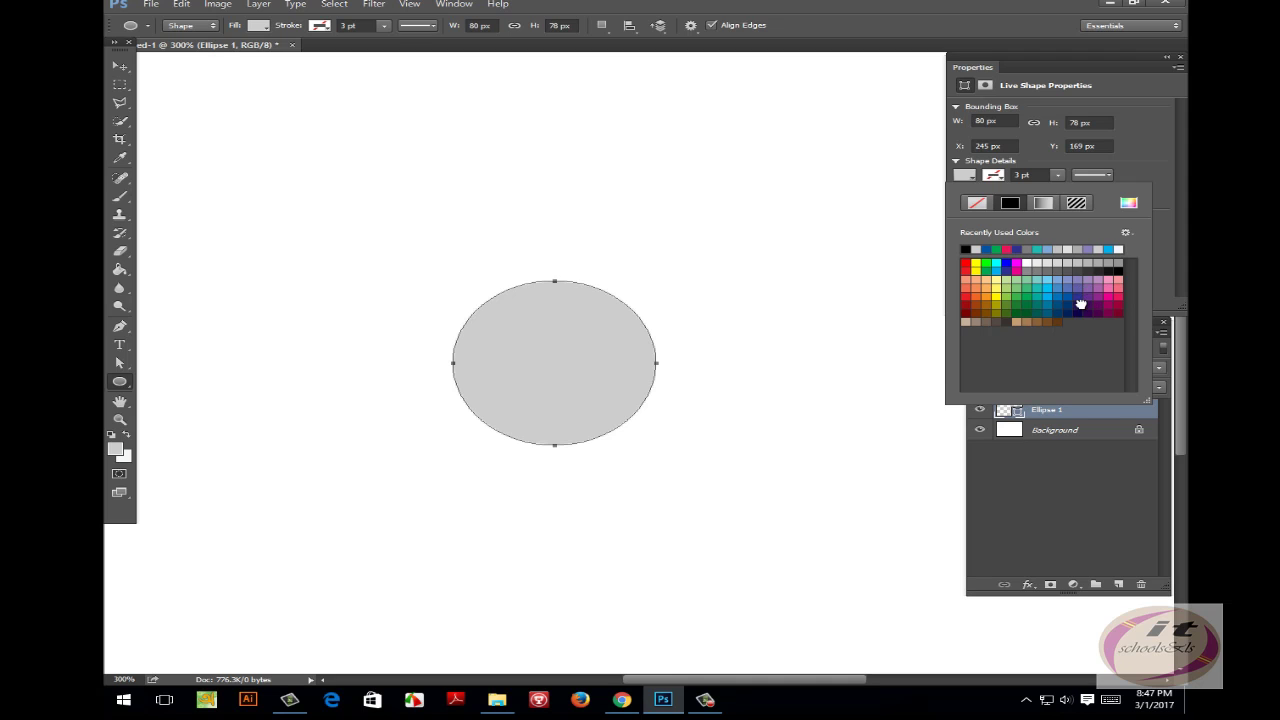
{"action": "left_click", "coordinate": [1080, 304]}
Give the ellipse a solid dark red stroke.
{"action": "left_click", "coordinate": [995, 183]}
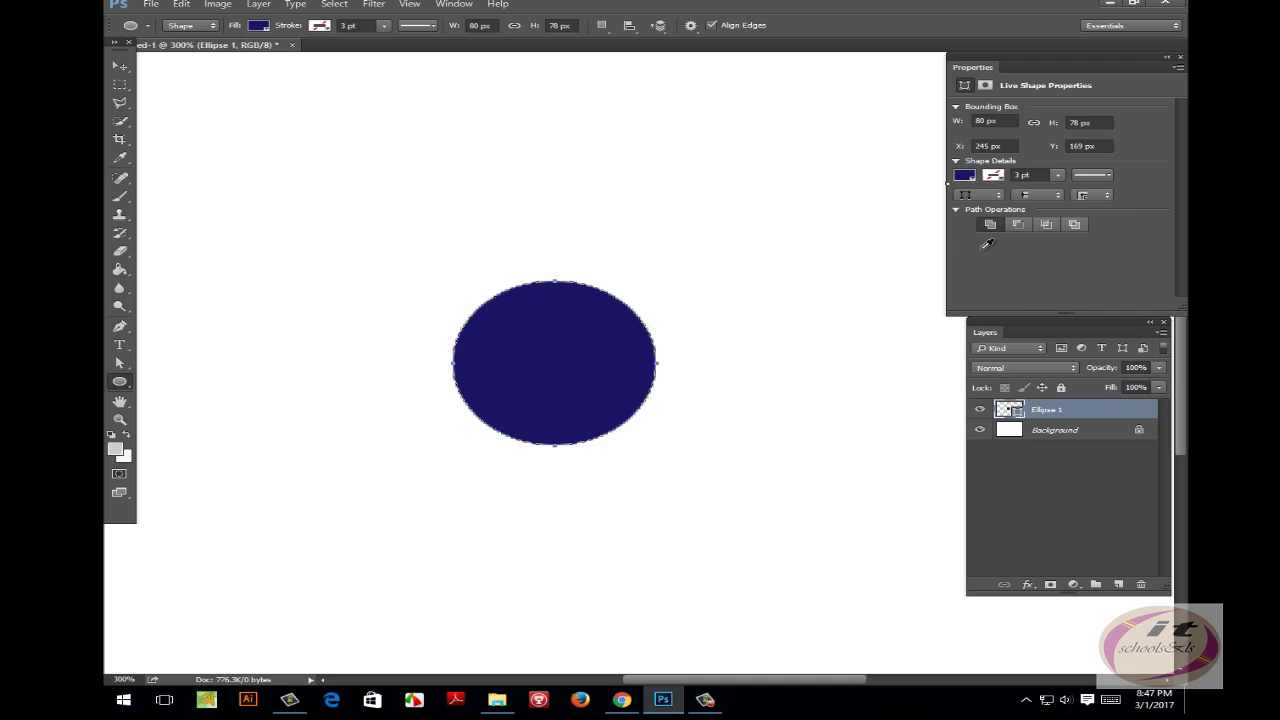
{"action": "left_click", "coordinate": [993, 175]}
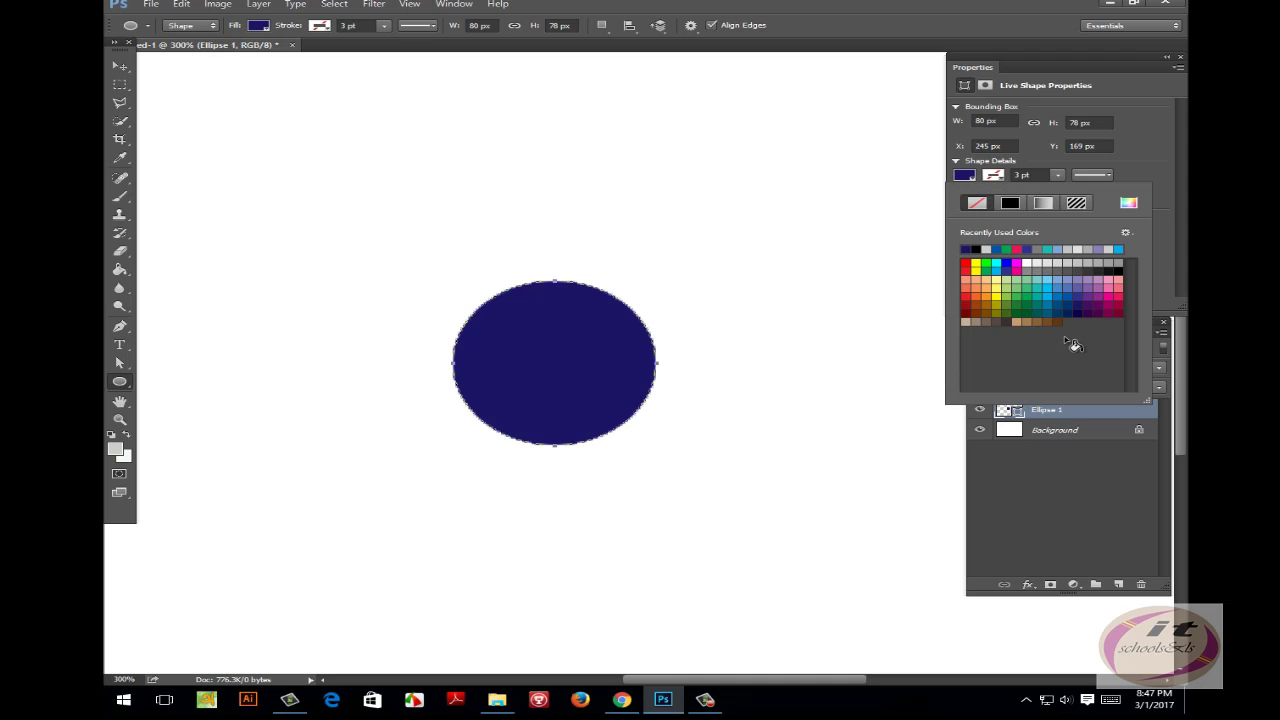
{"action": "left_click", "coordinate": [1117, 312]}
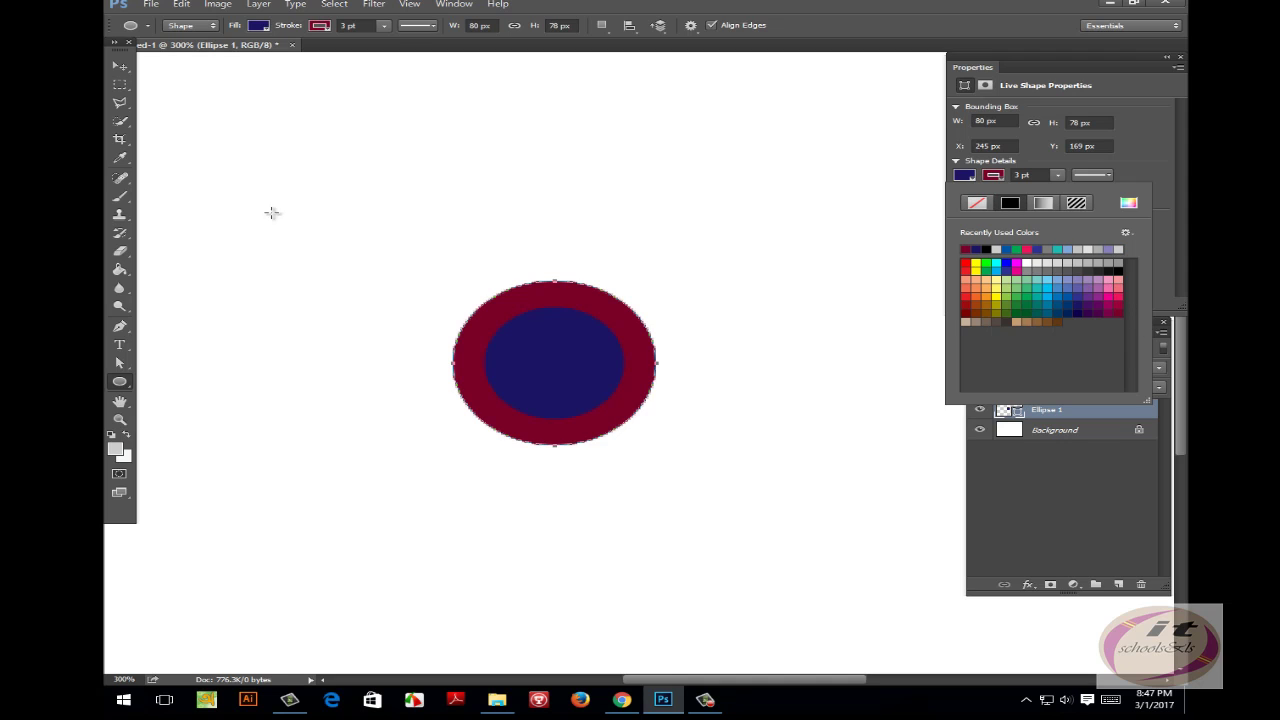
Move the ellipse around the canvas, leaving it at about X 249 px, Y 169 px.
{"action": "left_click", "coordinate": [120, 65]}
{"action": "left_click_drag", "start_coordinate": [528, 275], "coordinate": [510, 233]}
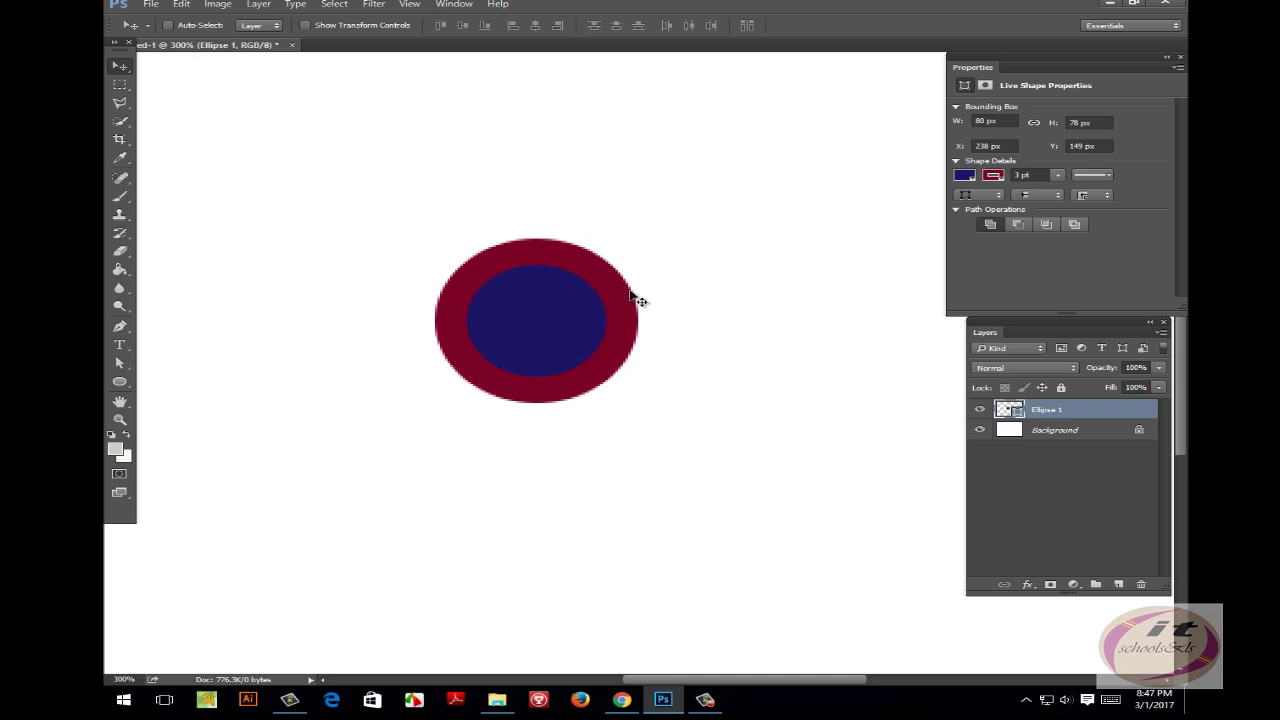
{"action": "left_click_drag", "start_coordinate": [610, 284], "coordinate": [668, 322]}
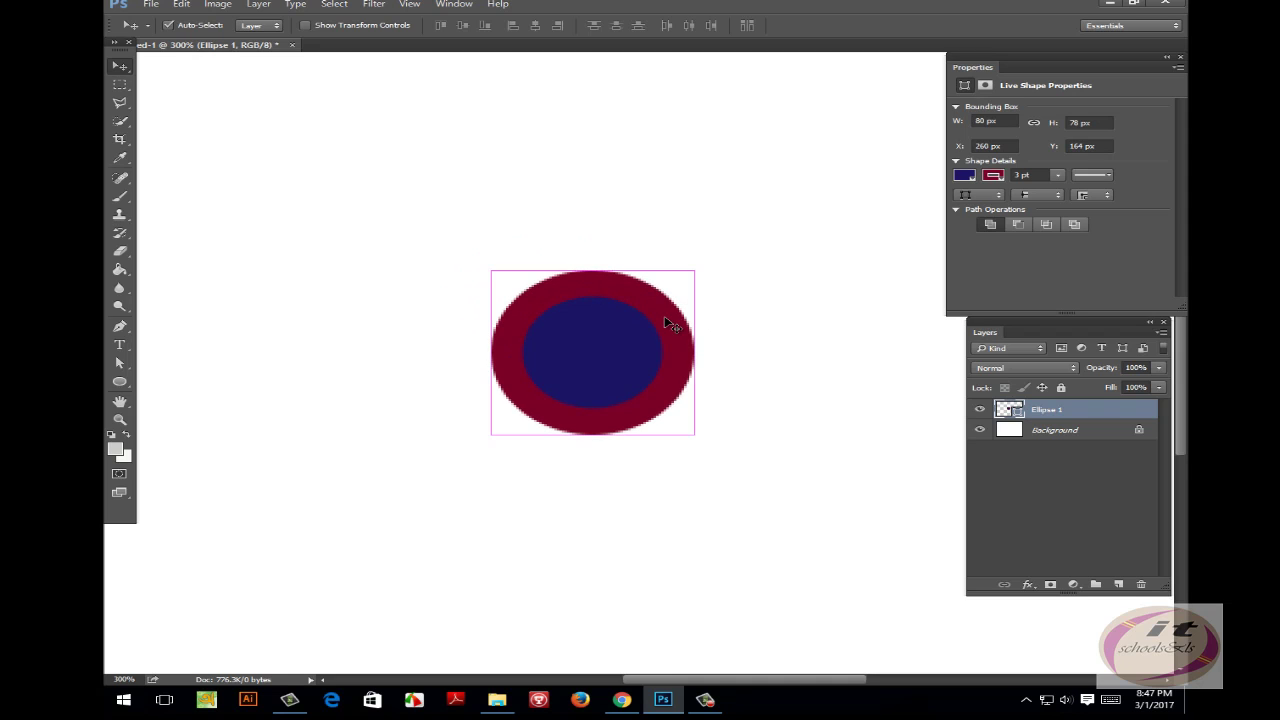
{"action": "key", "text": "ctrl+minus"}
{"action": "key", "text": "ctrl+minus"}
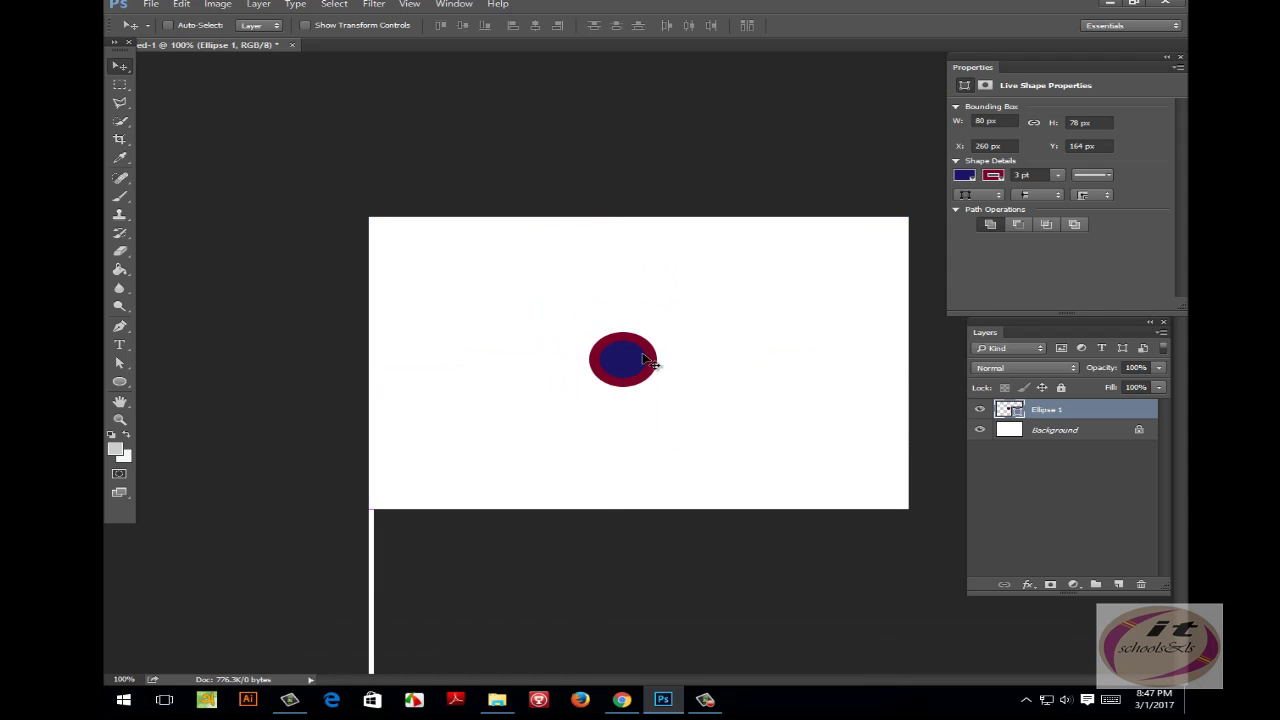
{"action": "mouse_move", "coordinate": [645, 362]}
{"action": "left_mouse_down"}
{"action": "mouse_move", "coordinate": [623, 350]}
{"action": "mouse_move", "coordinate": [632, 366]}
{"action": "left_mouse_up"}
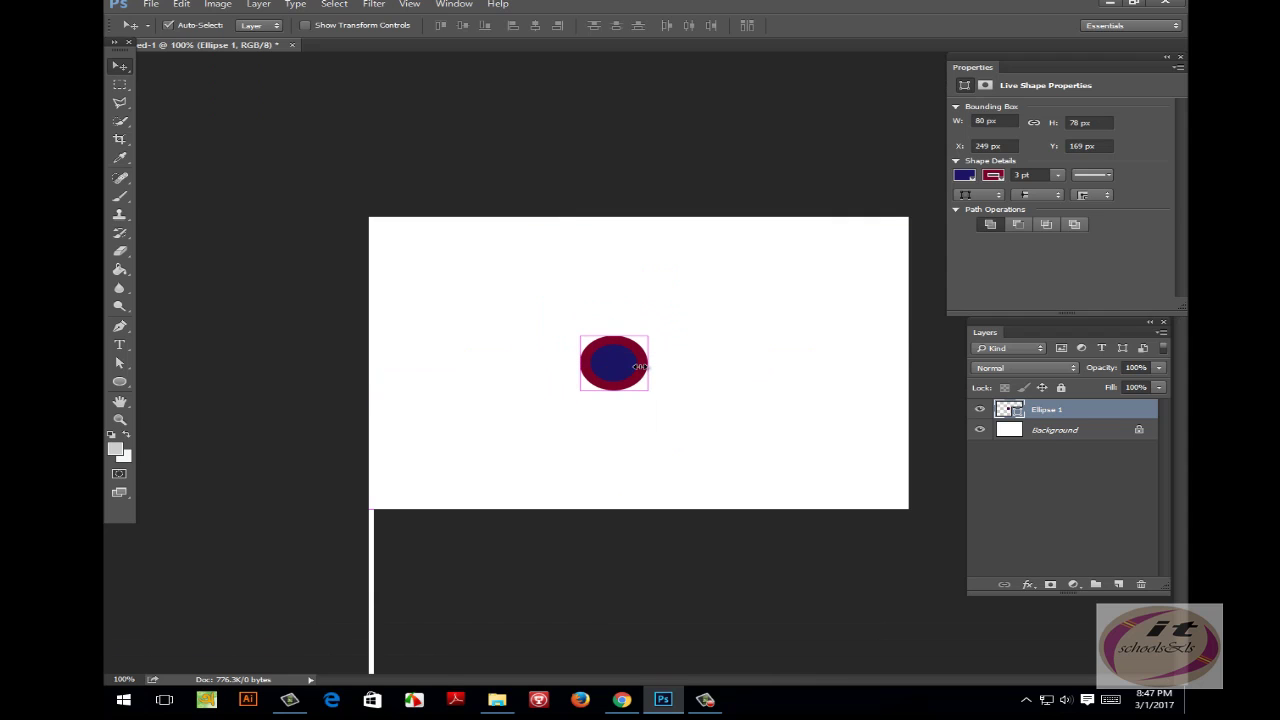
Enlarge the ellipse about its centre with Free Transform to about 309 px by 301 px.
{"action": "key", "text": "ctrl+t"}
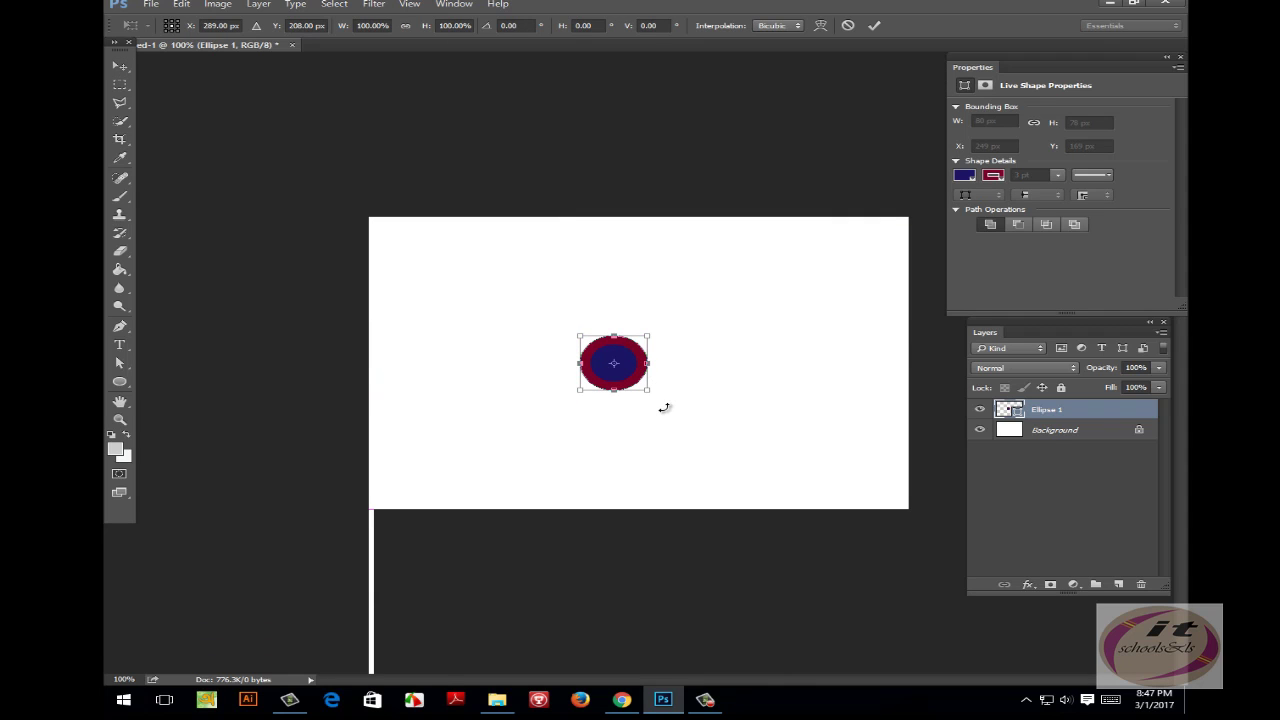
{"action": "left_click_drag", "start_coordinate": [648, 389], "coordinate": [743, 469]}
{"action": "key", "text": "Return"}
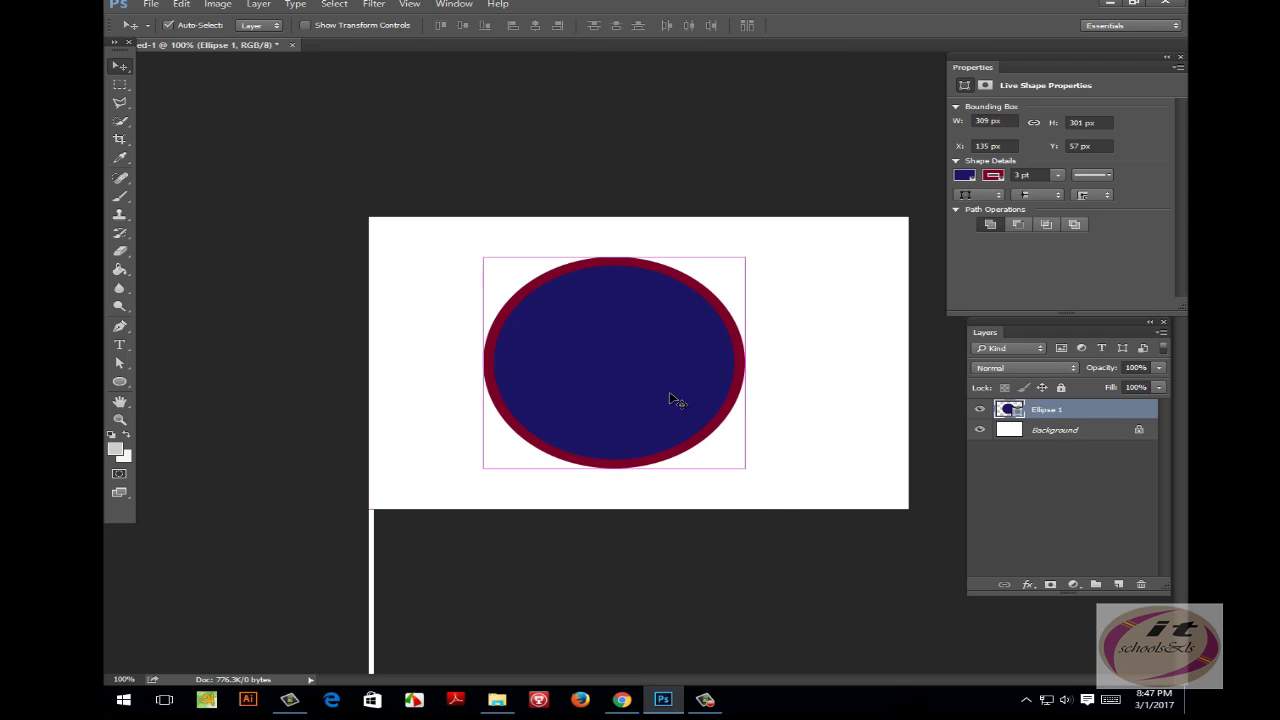
Move the enlarged ellipse to about X 116 px, Y 69 px, and delete it from the document.
{"action": "key", "text": "ctrl+plus"}
{"action": "left_click_drag", "start_coordinate": [652, 245], "coordinate": [623, 257]}
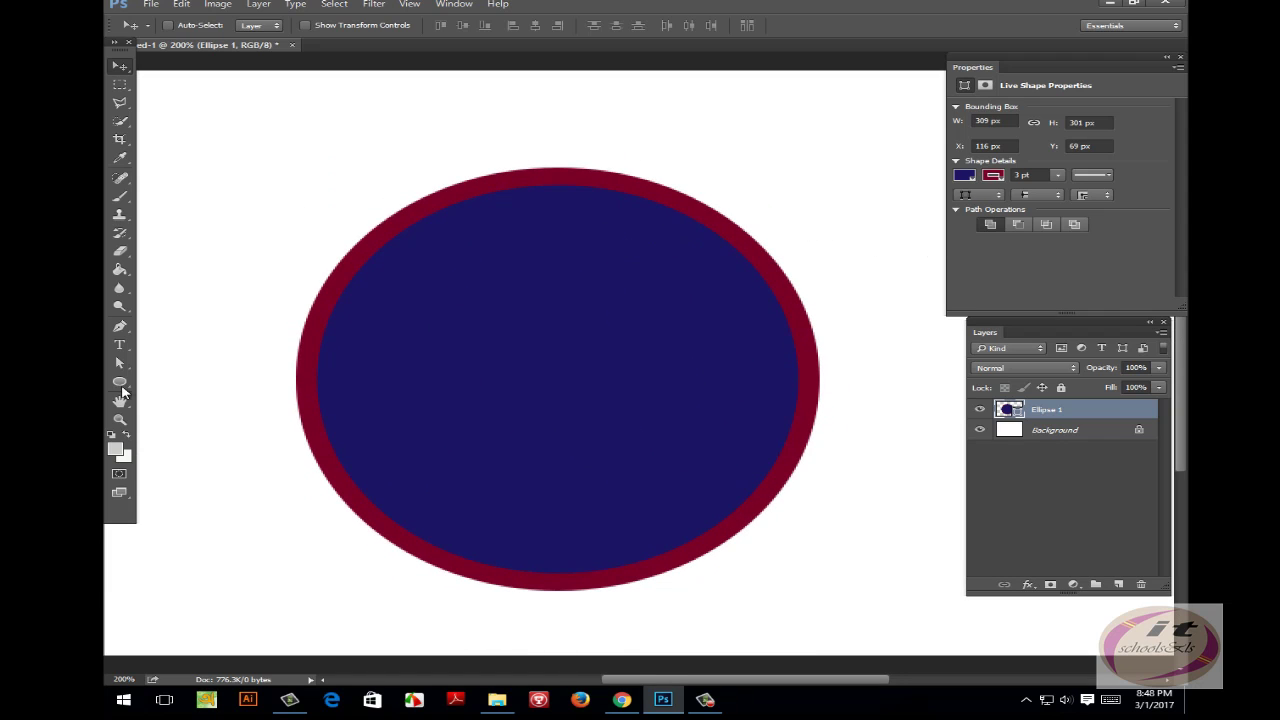
{"action": "key", "text": "Delete"}
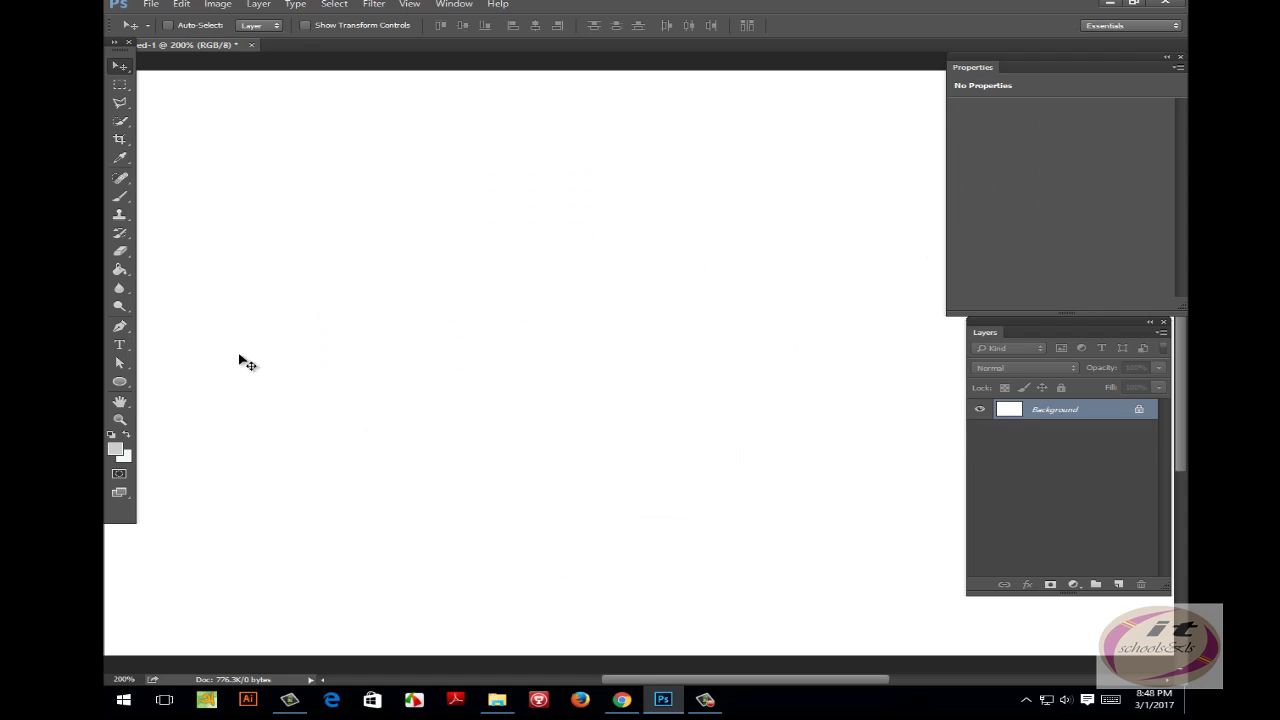
Draw a horizontal line about 270 px long with a 1 px weight and fill it with solid pinkish red.
{"action": "left_click_drag", "start_coordinate": [119, 382], "coordinate": [206, 432]}
{"action": "left_click_drag", "start_coordinate": [284, 283], "coordinate": [743, 272]}
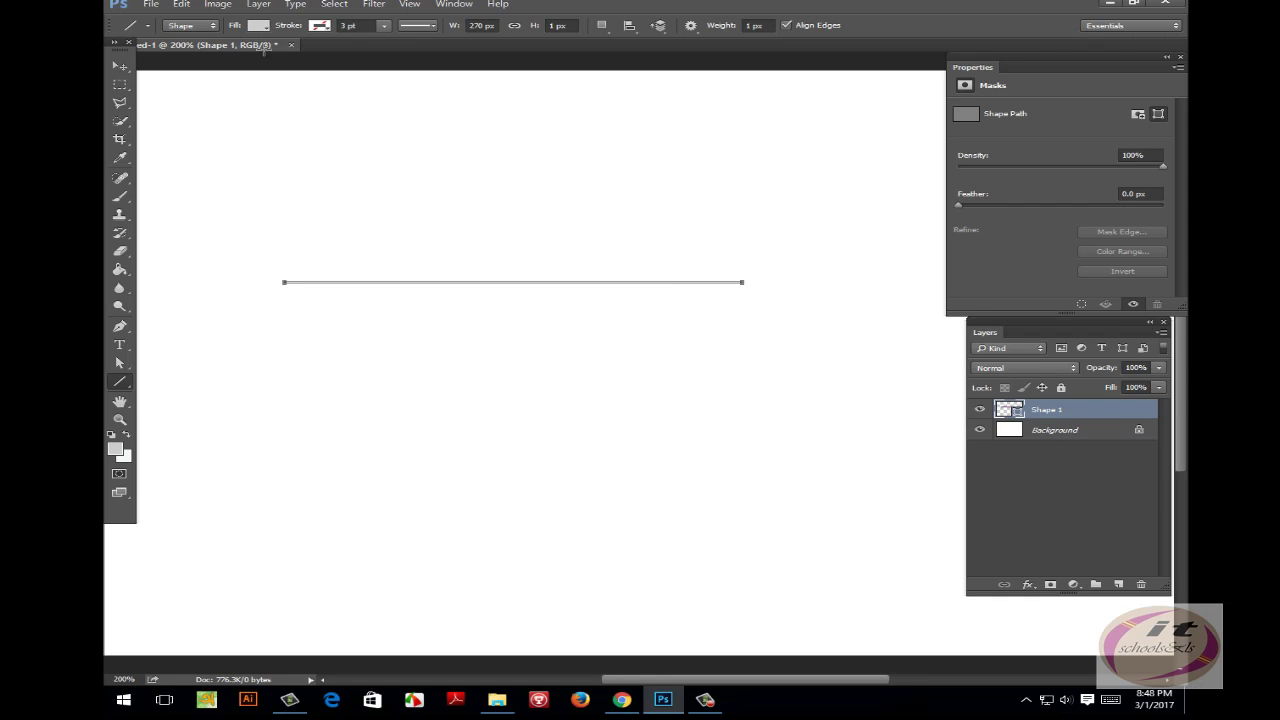
{"action": "left_click", "coordinate": [257, 26]}
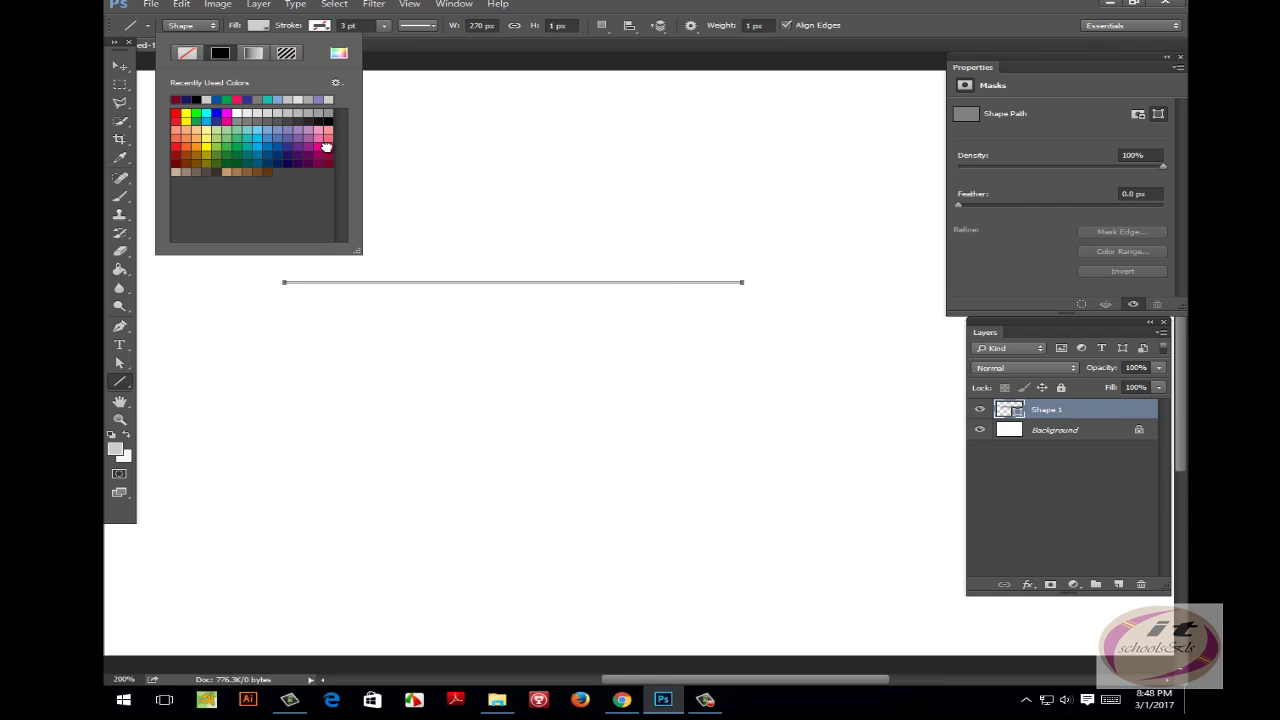
{"action": "left_click", "coordinate": [326, 147]}
{"action": "left_click", "coordinate": [600, 169]}
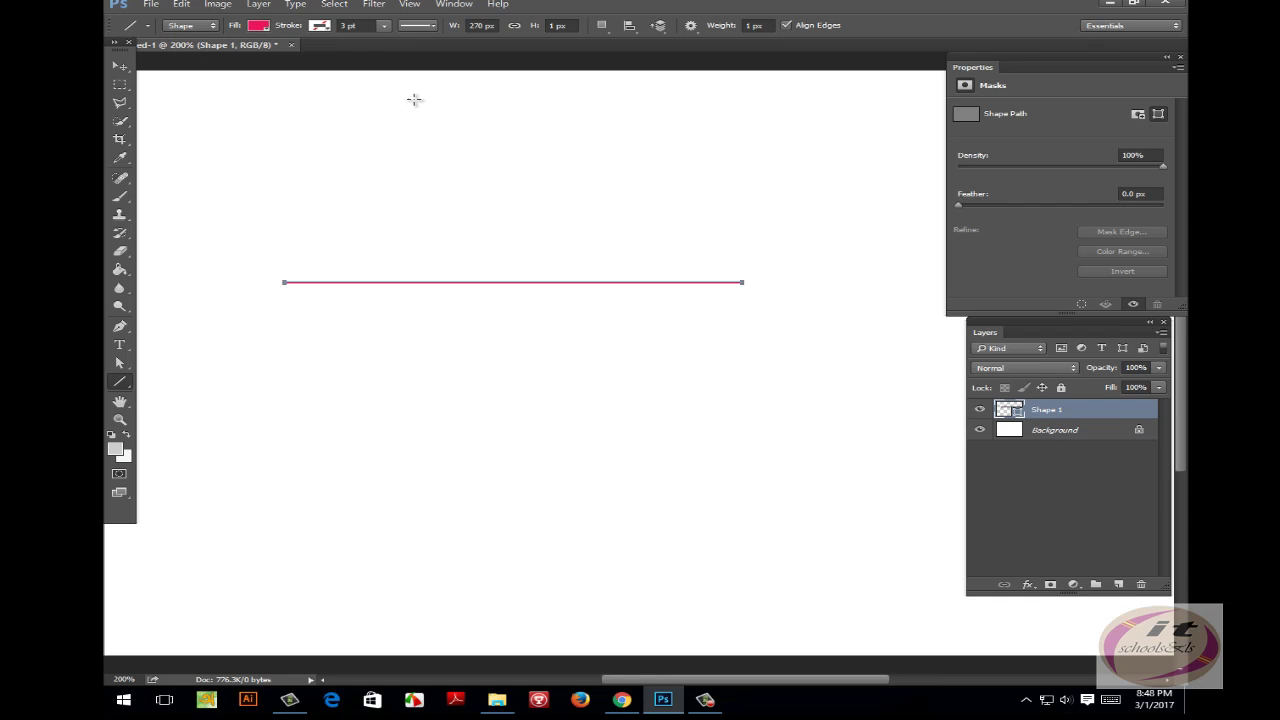
Give the line a solid bright blue stroke.
{"action": "left_click", "coordinate": [317, 27]}
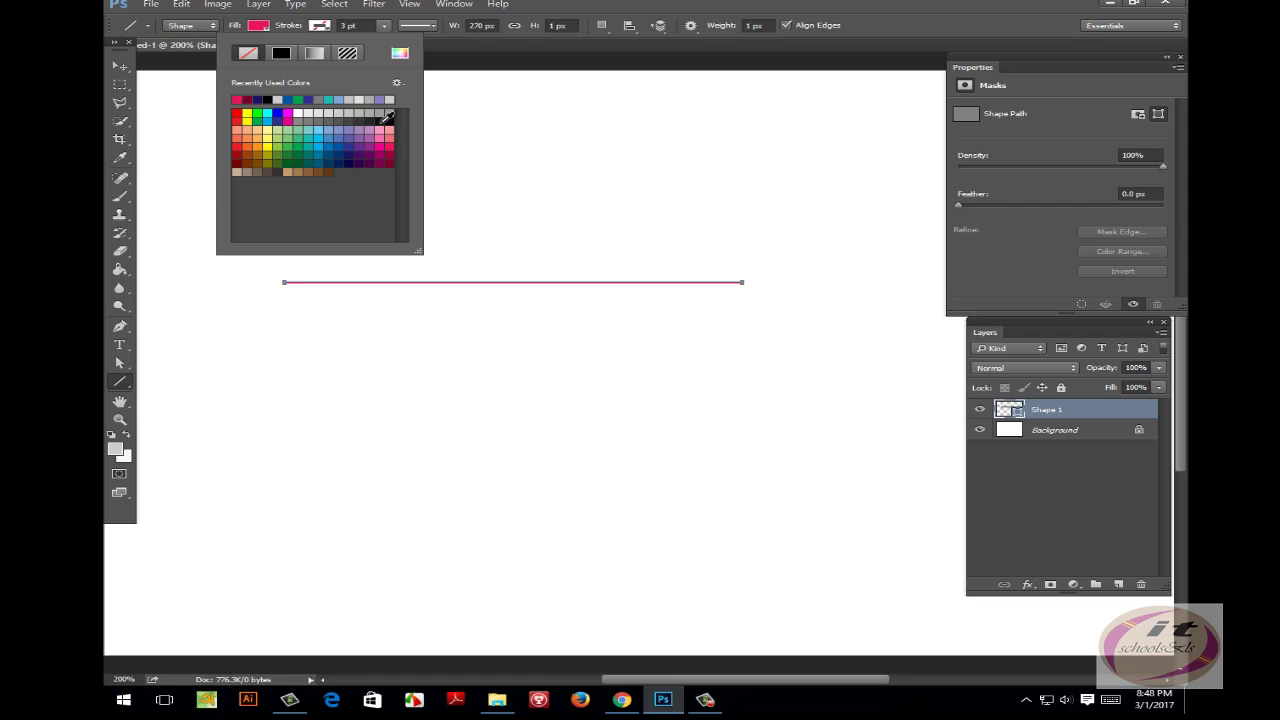
{"action": "left_click", "coordinate": [277, 113]}
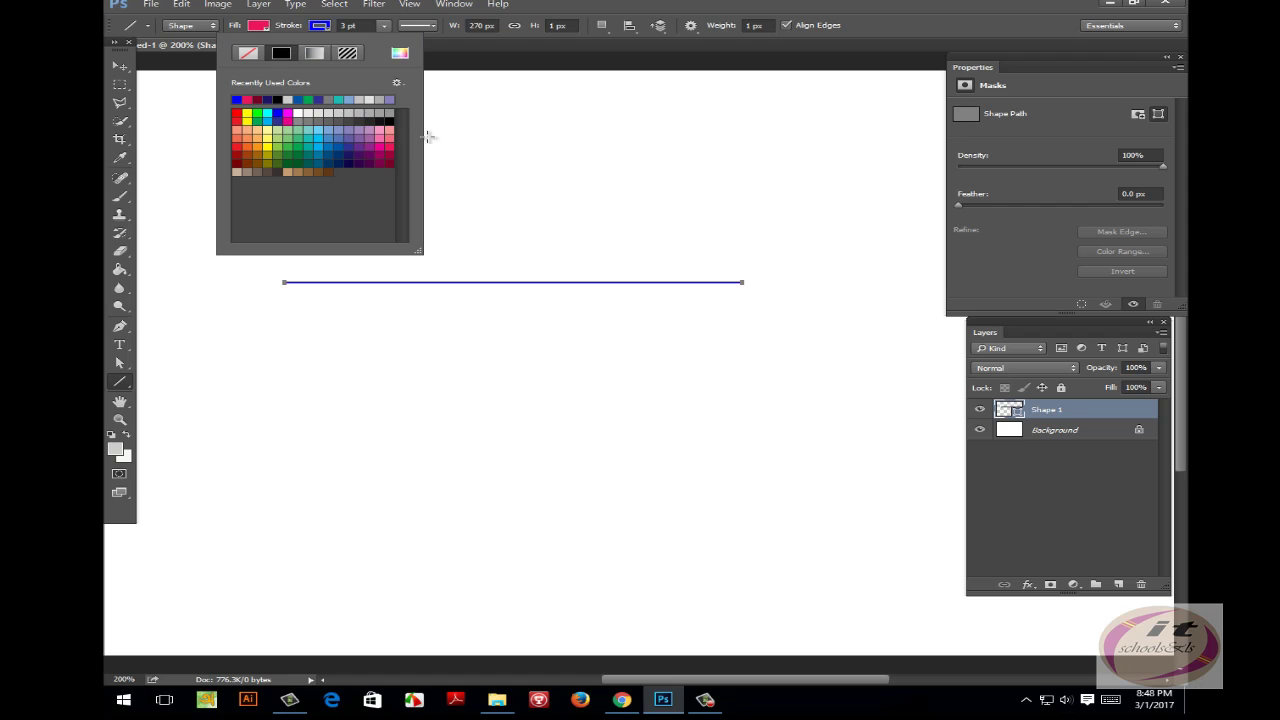
{"action": "left_click", "coordinate": [575, 138]}
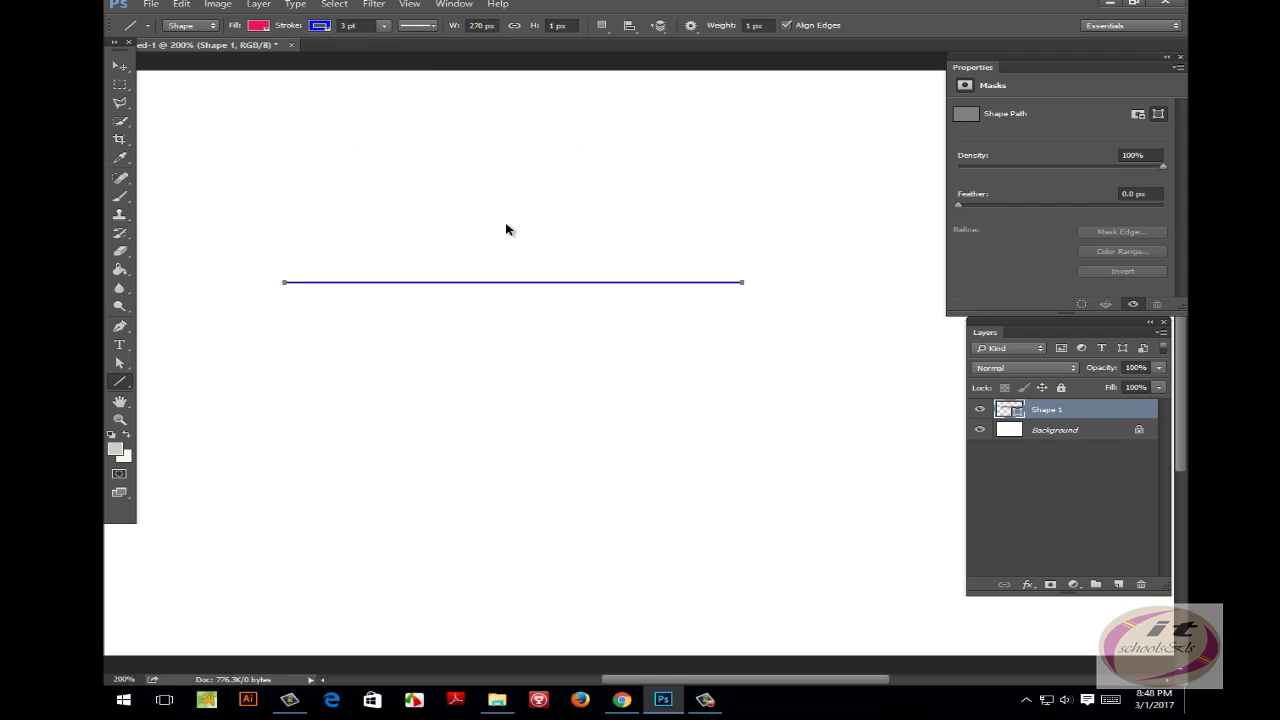
{"action": "key", "text": "ctrl+t"}
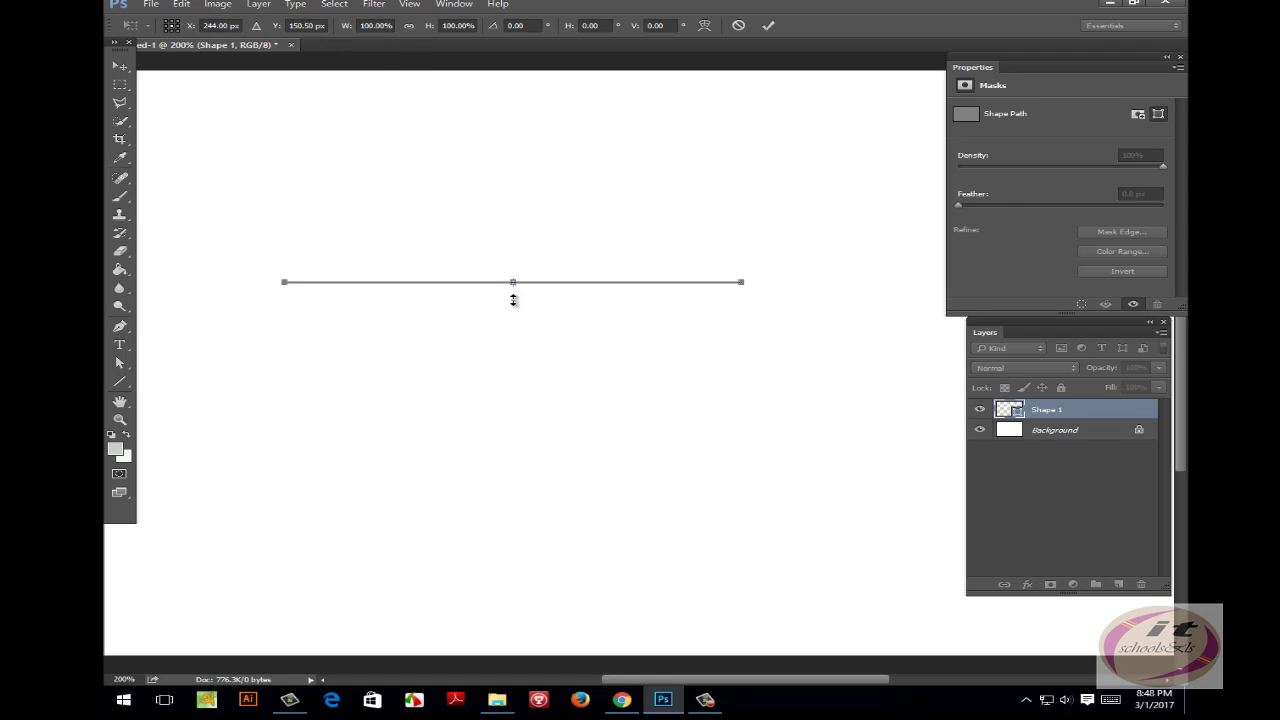
{"action": "left_click_drag", "start_coordinate": [514, 297], "coordinate": [553, 241]}
{"action": "key", "text": "u"}
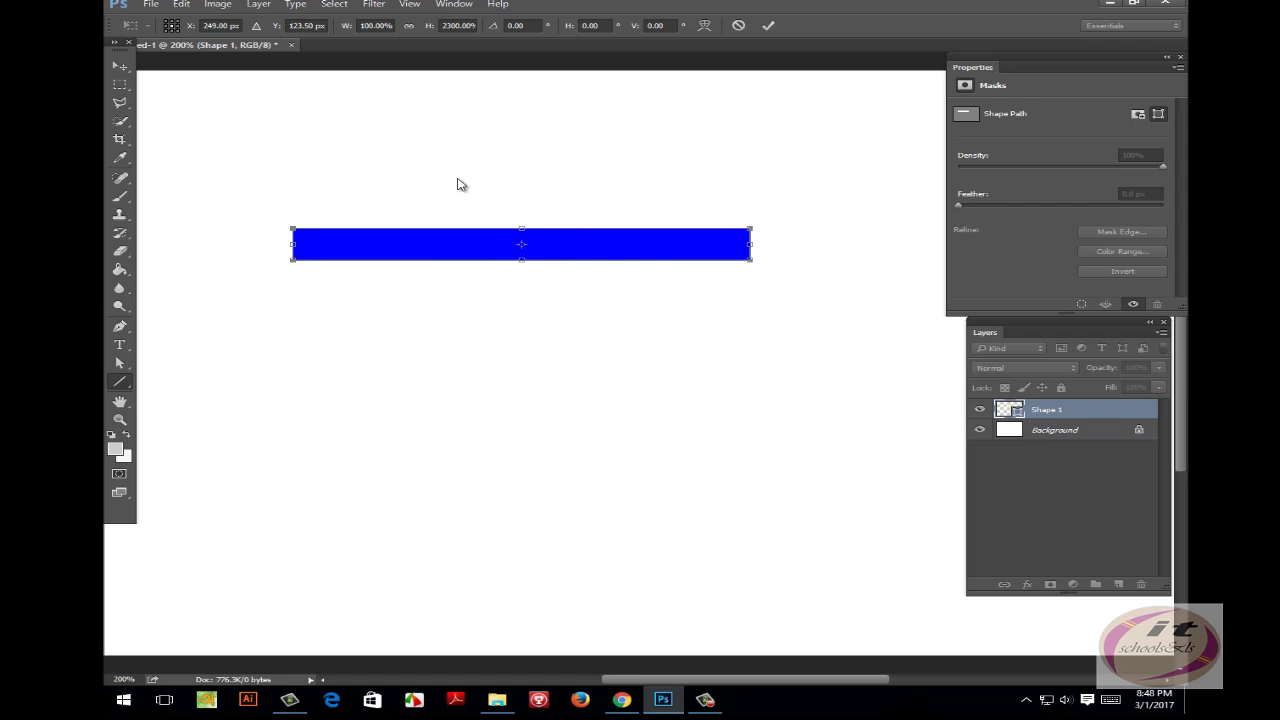
{"action": "left_click", "coordinate": [681, 257]}
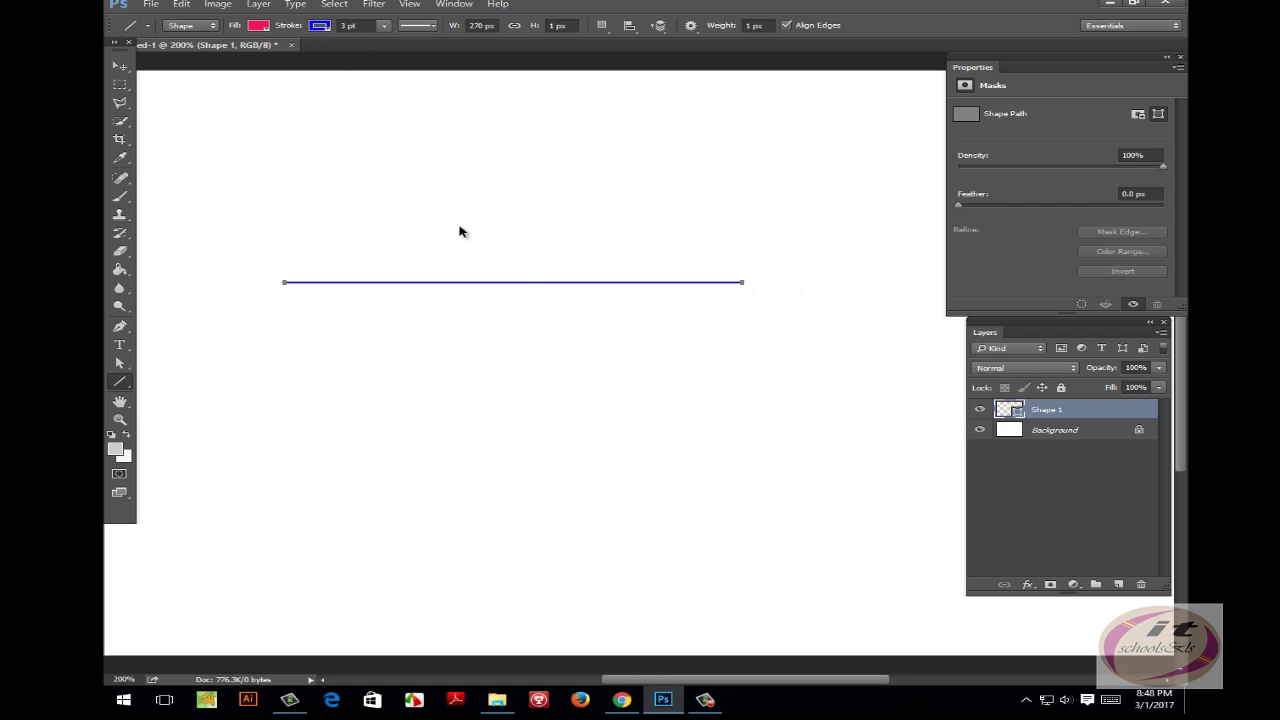
Stretch the line downward with Free Transform to about 19 px high, accepting its conversion to a regular path.
{"action": "key", "text": "ctrl+t"}
{"action": "left_click_drag", "start_coordinate": [513, 308], "coordinate": [513, 308]}
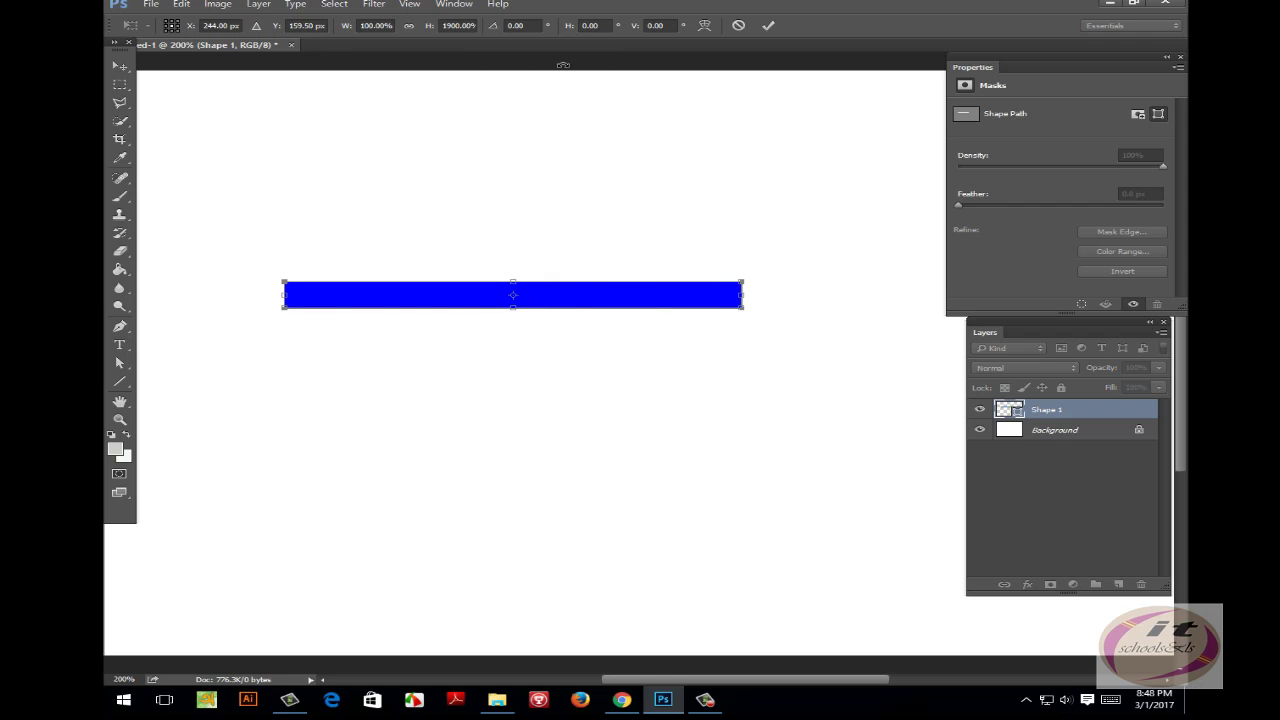
{"action": "key", "text": "Return"}
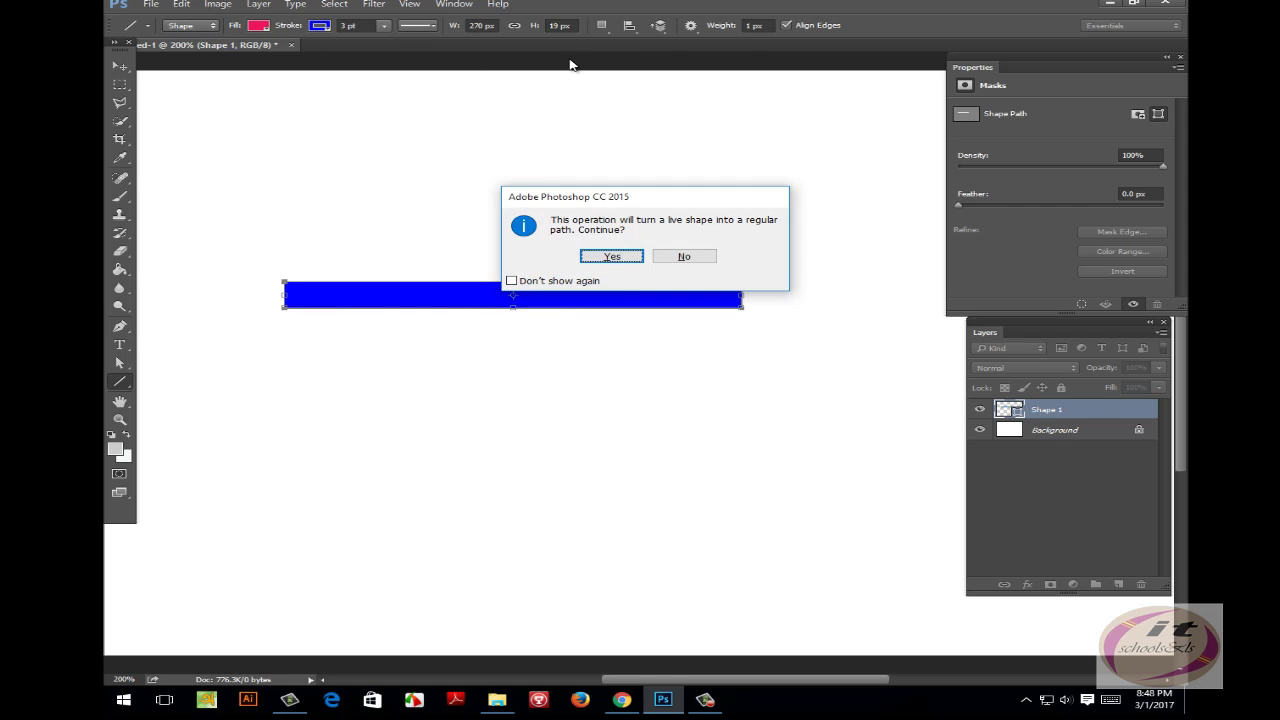
{"action": "left_click", "coordinate": [611, 255]}
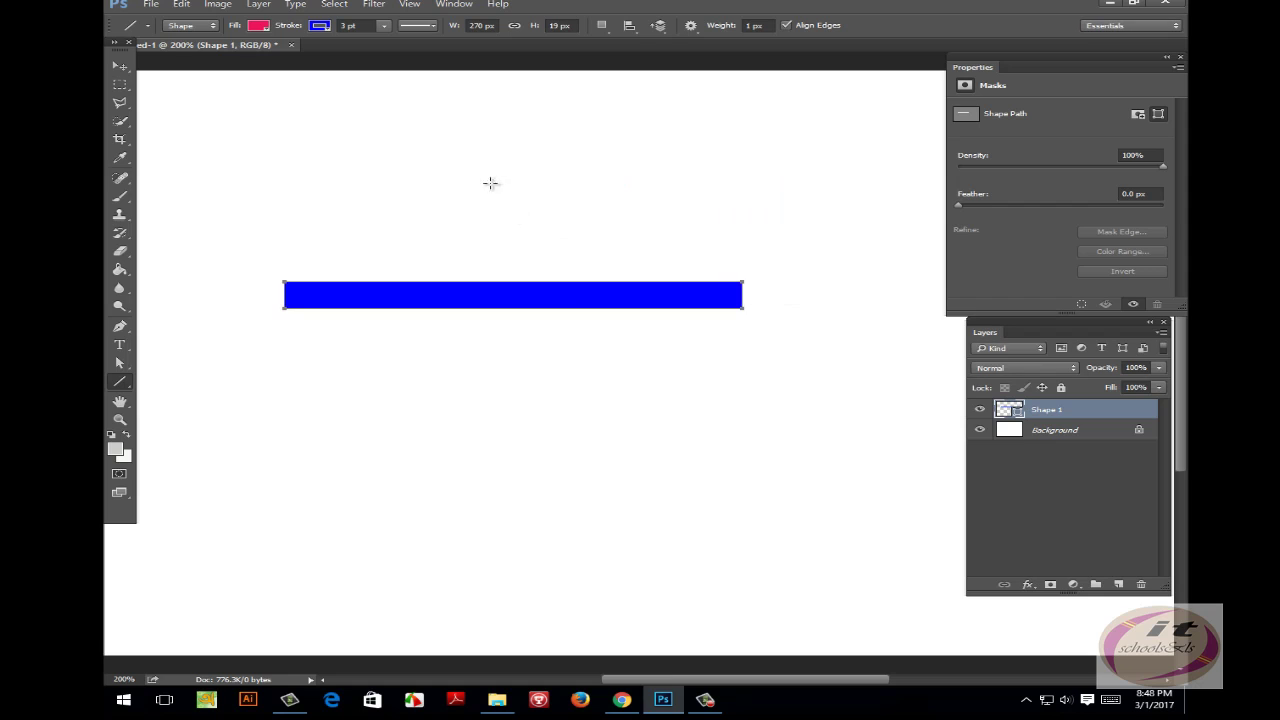
Set the bar's fill to magenta and try indigo, violet and pink stroke colors, ending with dark red.
{"action": "left_click", "coordinate": [258, 26]}
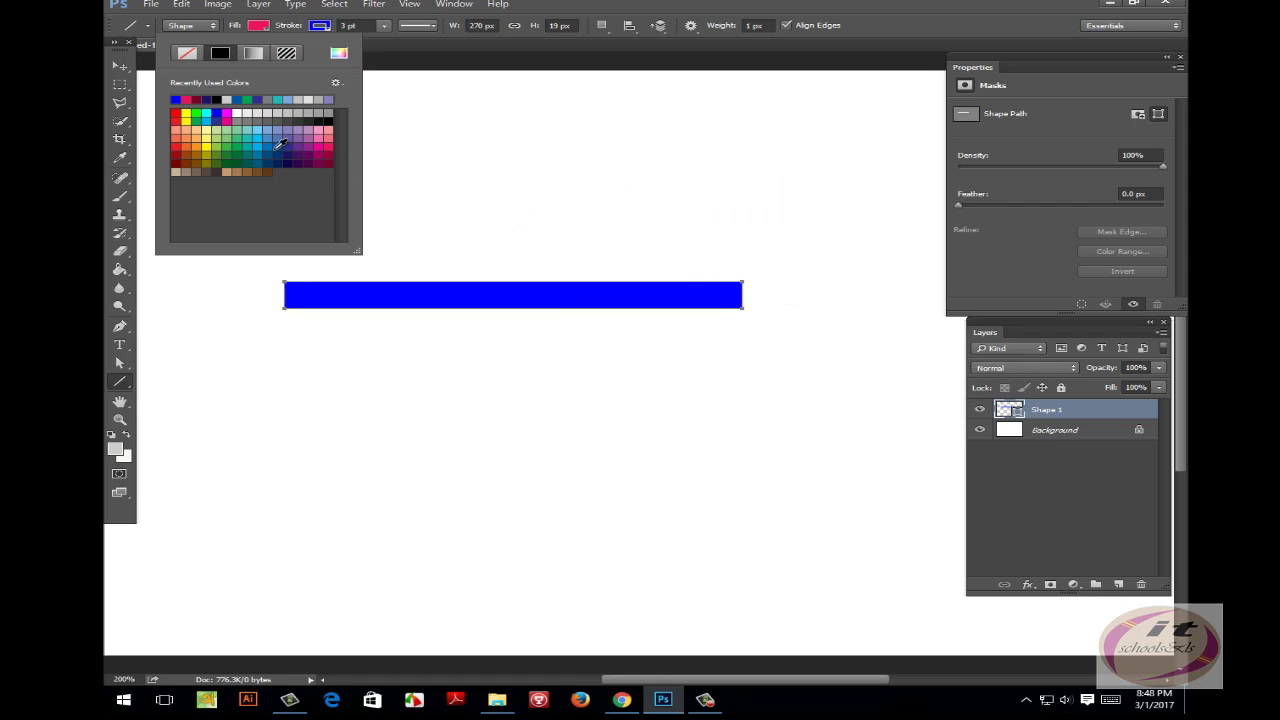
{"action": "left_click", "coordinate": [227, 117]}
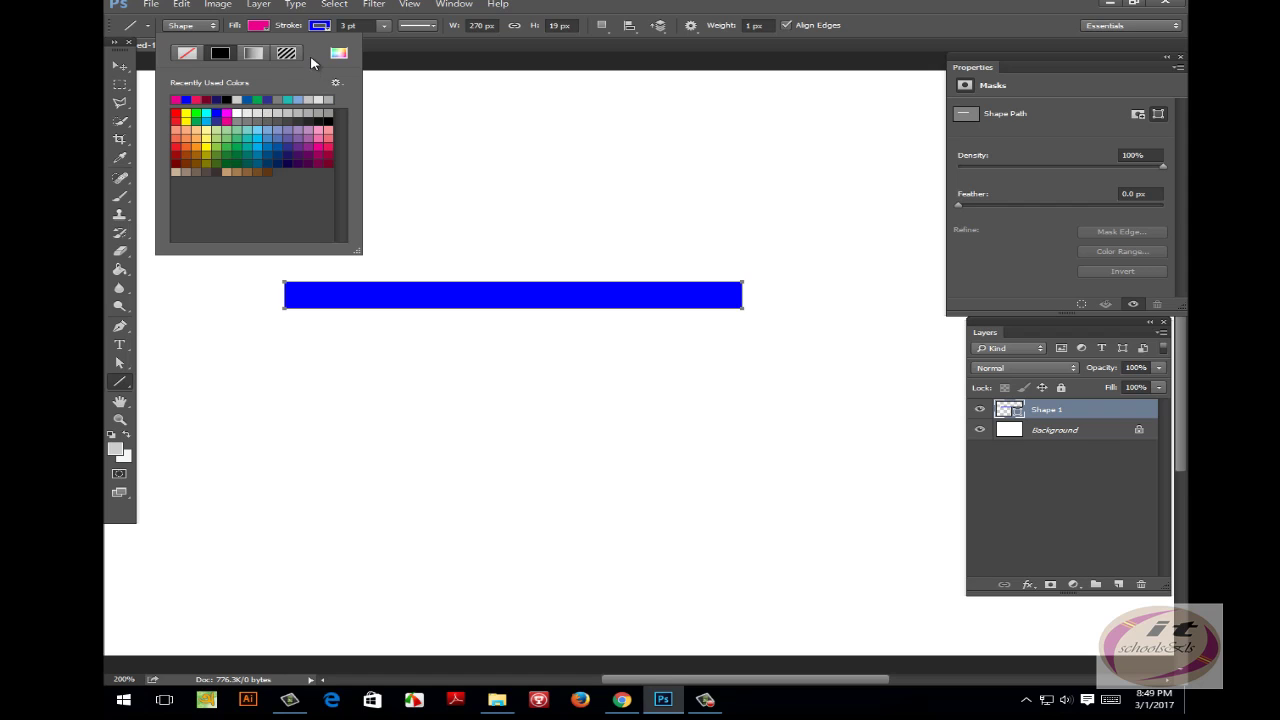
{"action": "left_click", "coordinate": [319, 27]}
{"action": "left_click", "coordinate": [319, 27]}
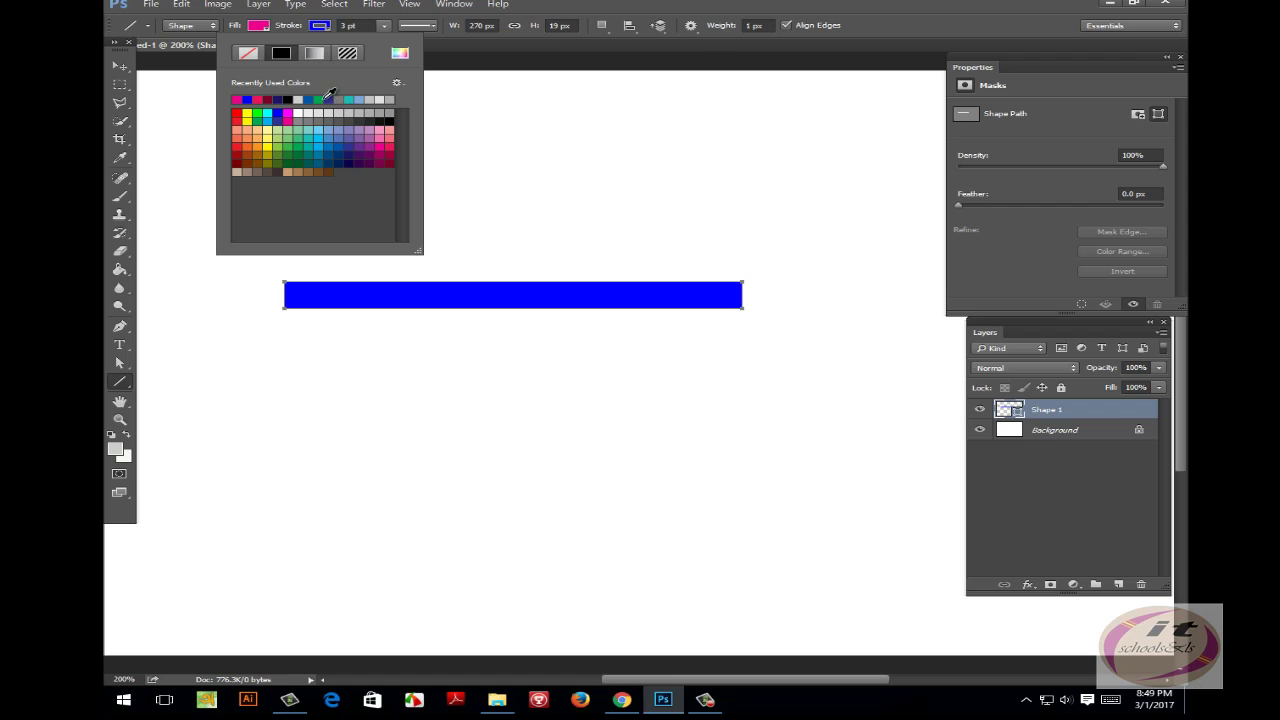
{"action": "left_click", "coordinate": [329, 99]}
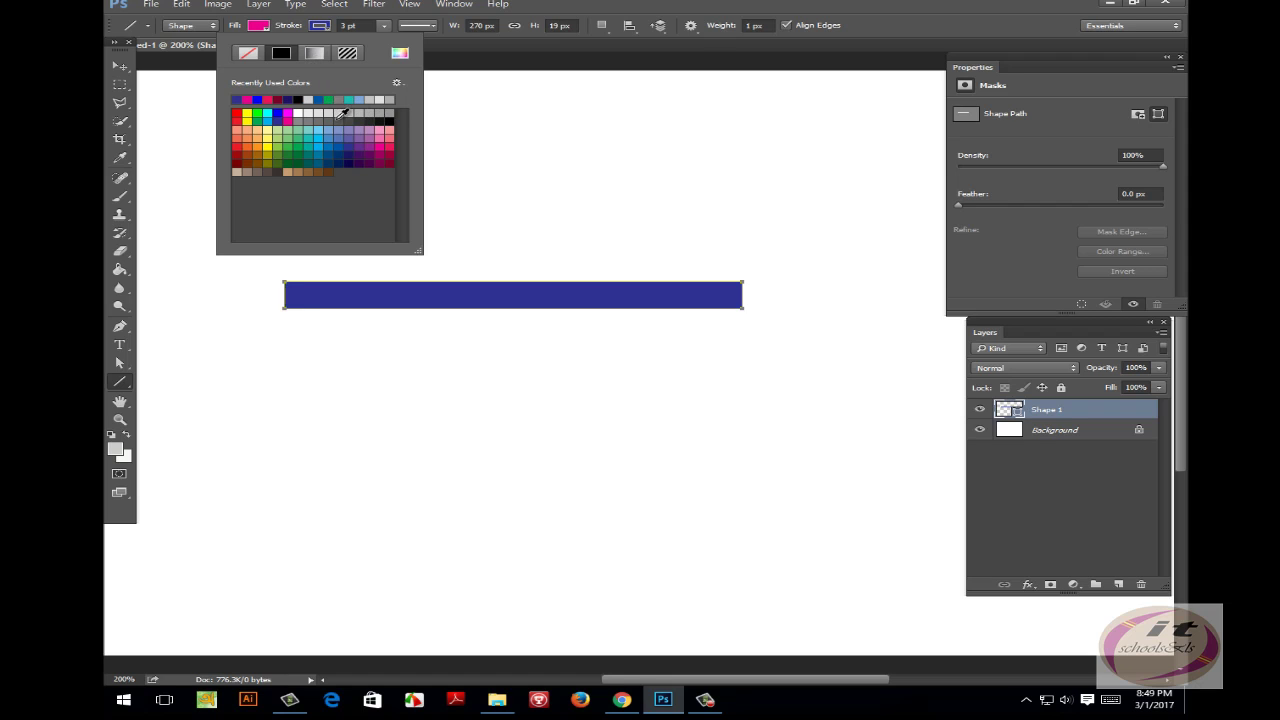
{"action": "left_click", "coordinate": [356, 127]}
{"action": "left_click", "coordinate": [388, 141]}
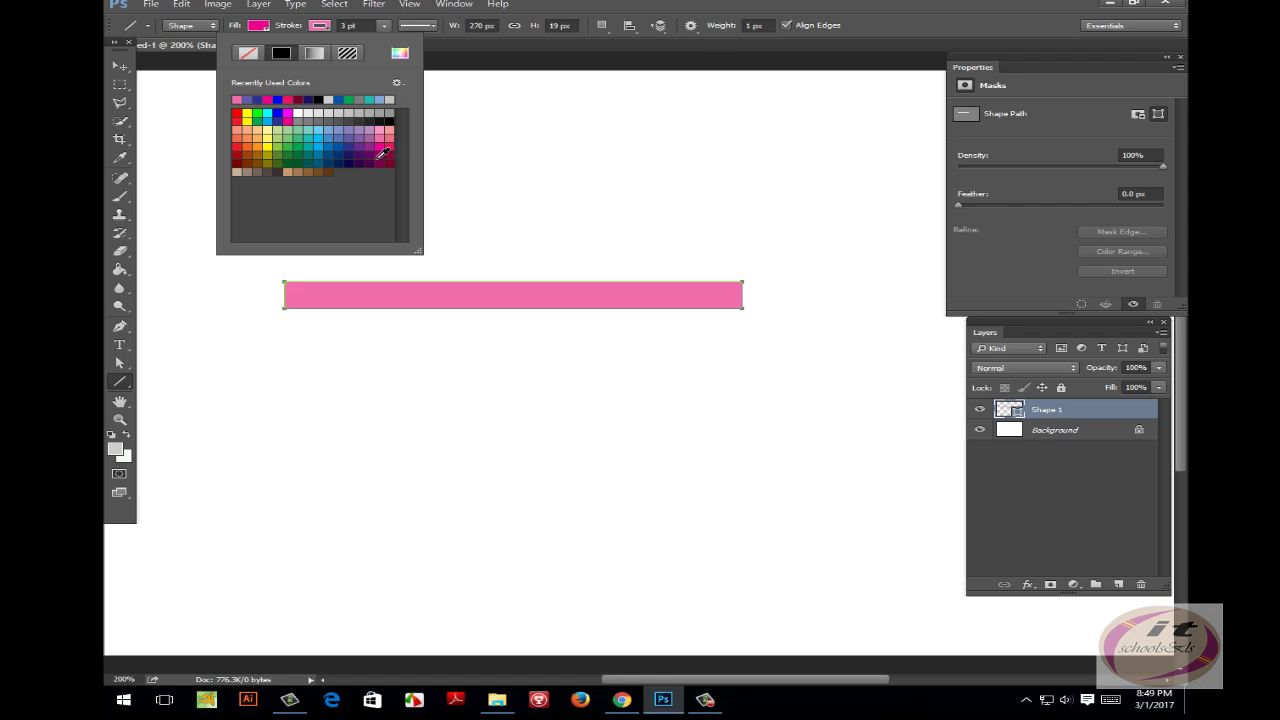
{"action": "left_click", "coordinate": [388, 156]}
Reduce the bar's stroke width to 0.00 pt and change its fill to solid blue.
{"action": "left_click", "coordinate": [383, 28]}
{"action": "left_click", "coordinate": [383, 27]}
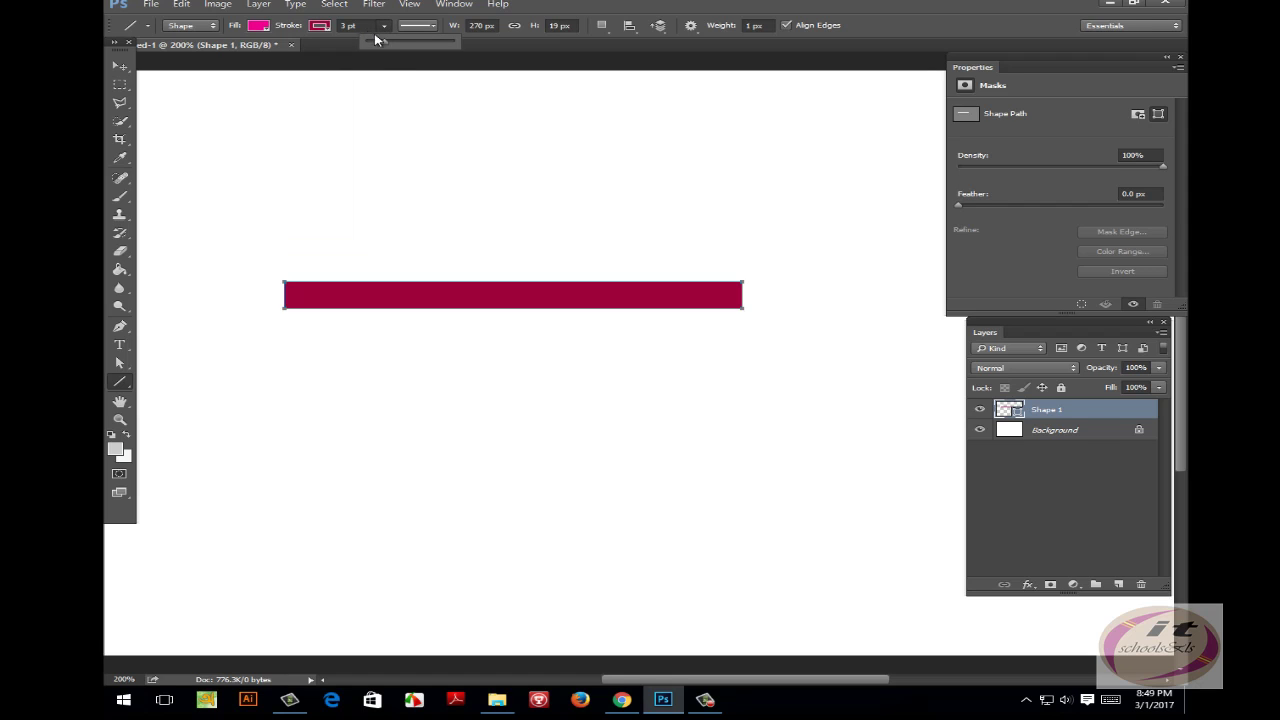
{"action": "left_click", "coordinate": [405, 43]}
{"action": "left_click", "coordinate": [368, 44]}
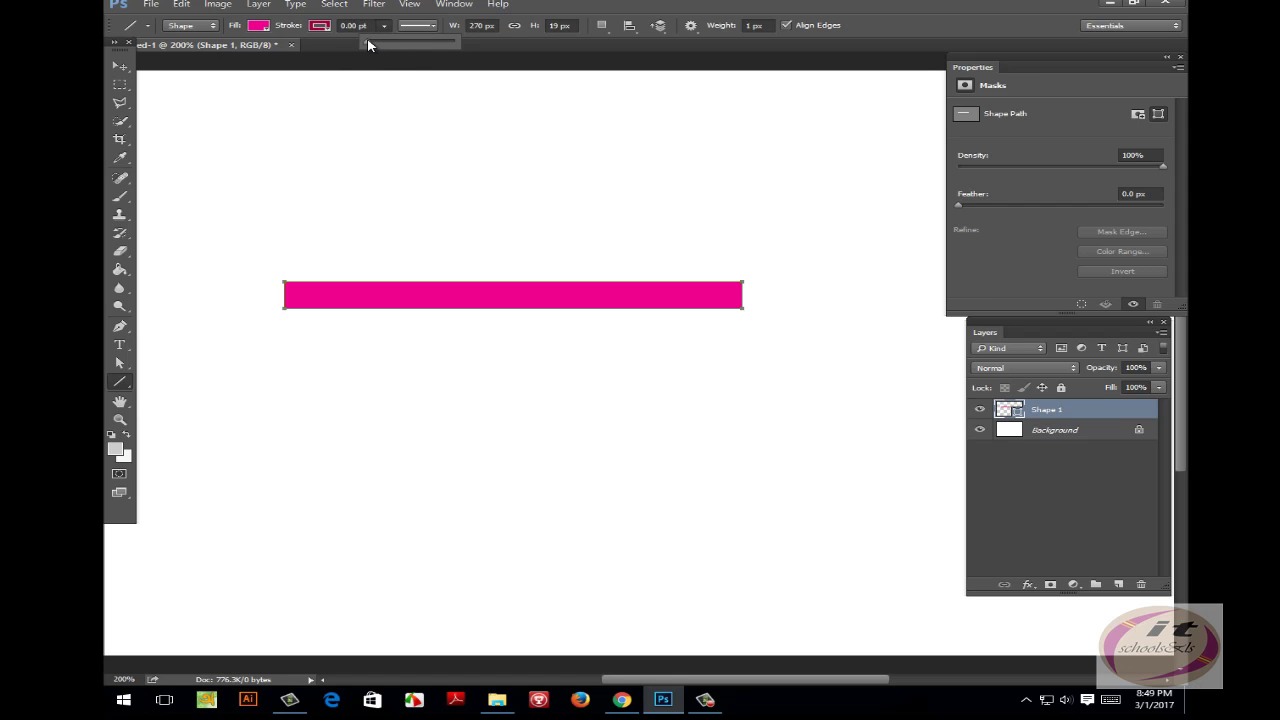
{"action": "left_click", "coordinate": [257, 28]}
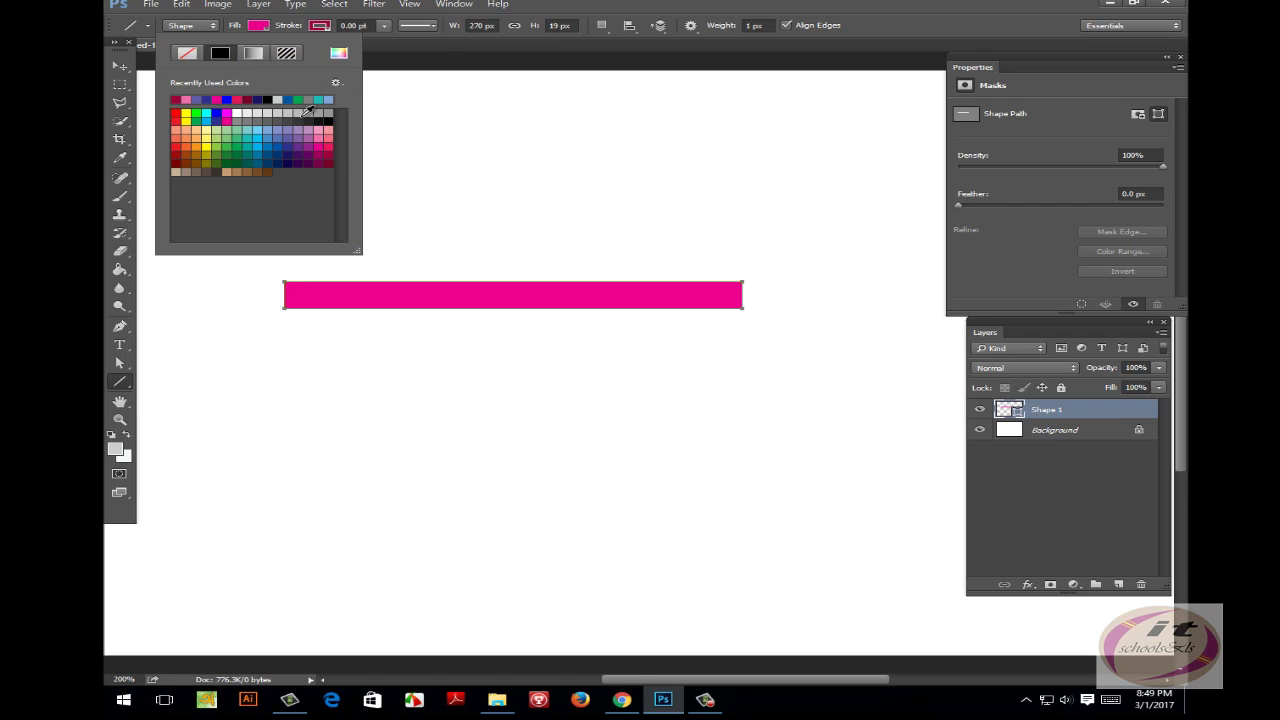
{"action": "left_click", "coordinate": [290, 99]}
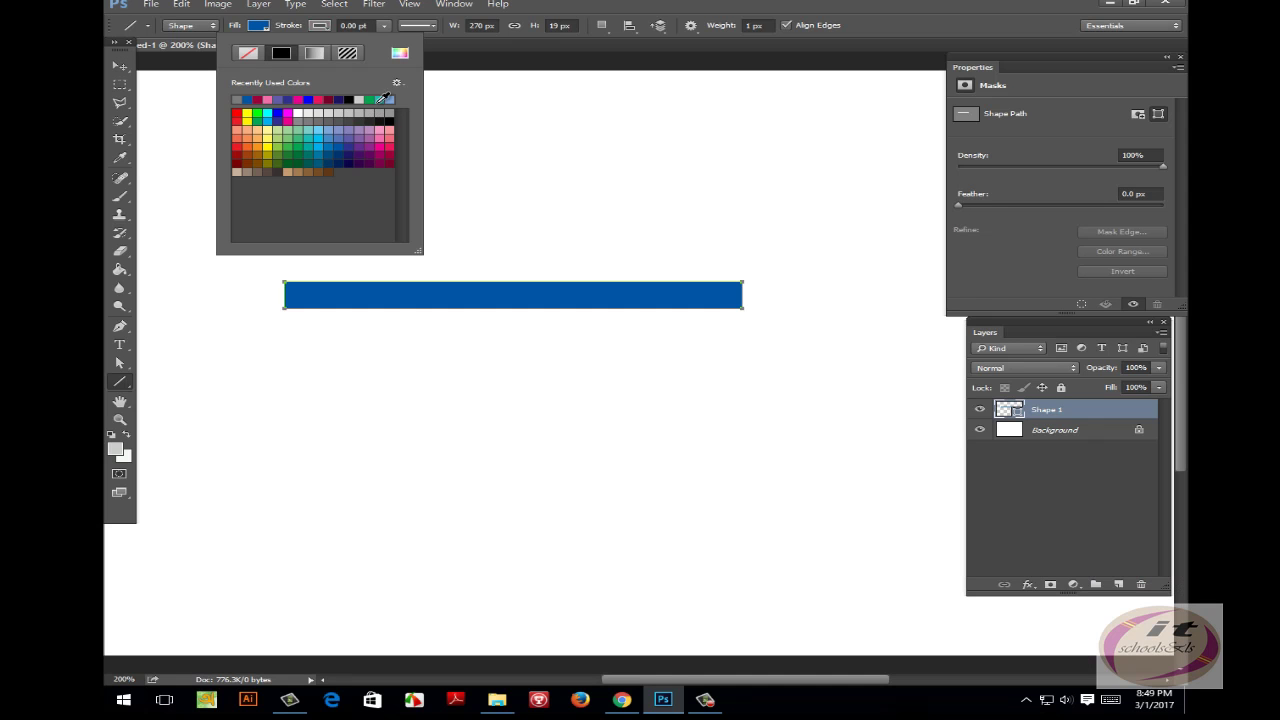
Give the blue bar a pinkish-red stroke and set its stroke width to 0.16 pt.
{"action": "left_click", "coordinate": [387, 148]}
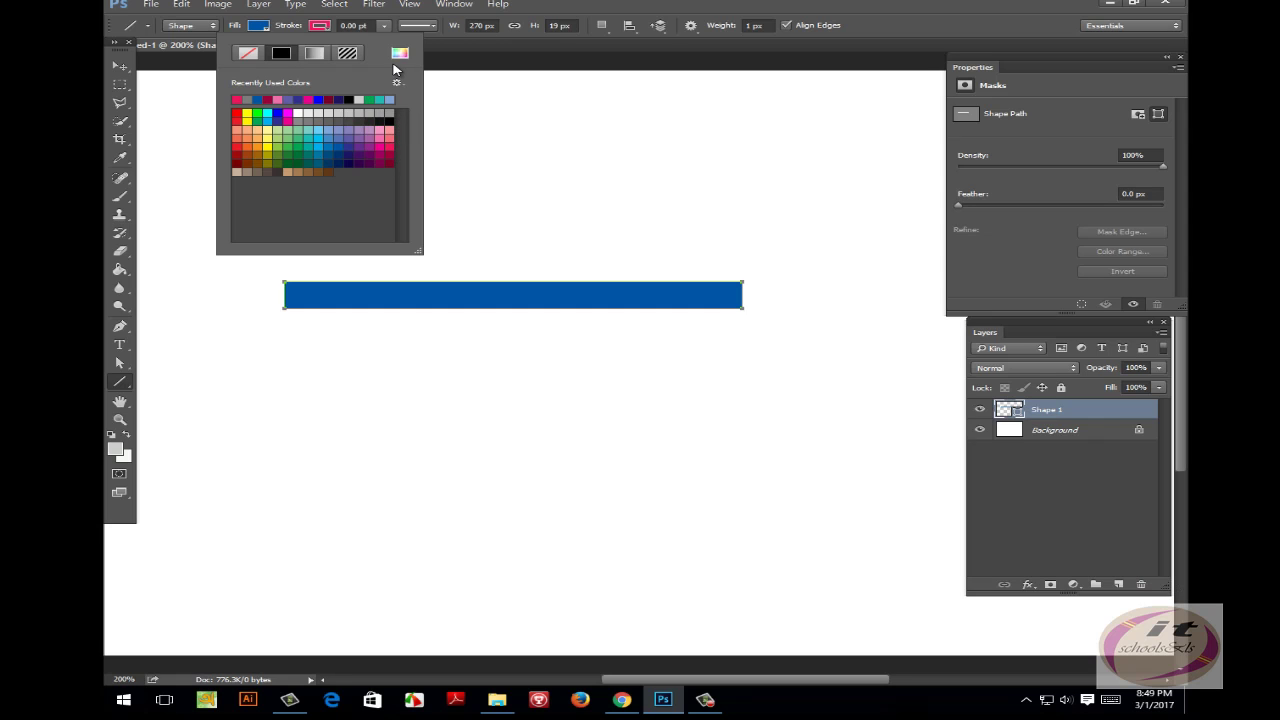
{"action": "left_click", "coordinate": [384, 25]}
{"action": "left_click", "coordinate": [384, 25]}
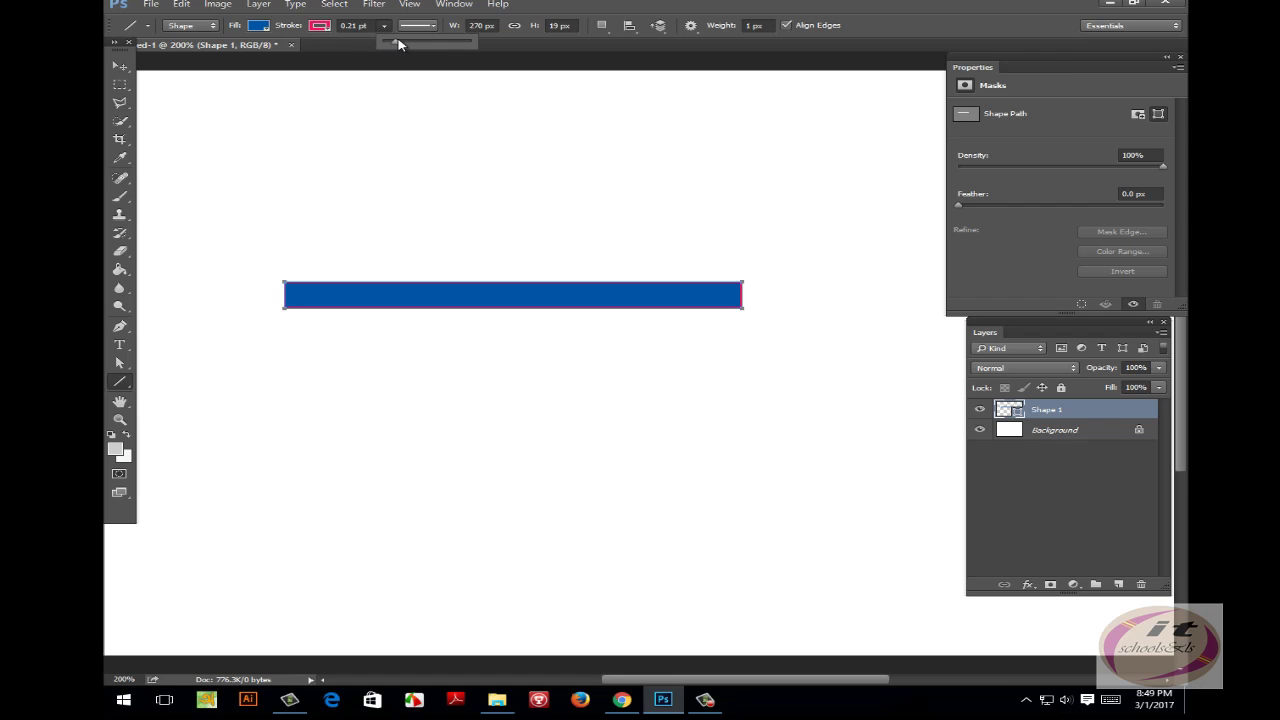
{"action": "left_click_drag", "start_coordinate": [400, 44], "coordinate": [391, 45]}
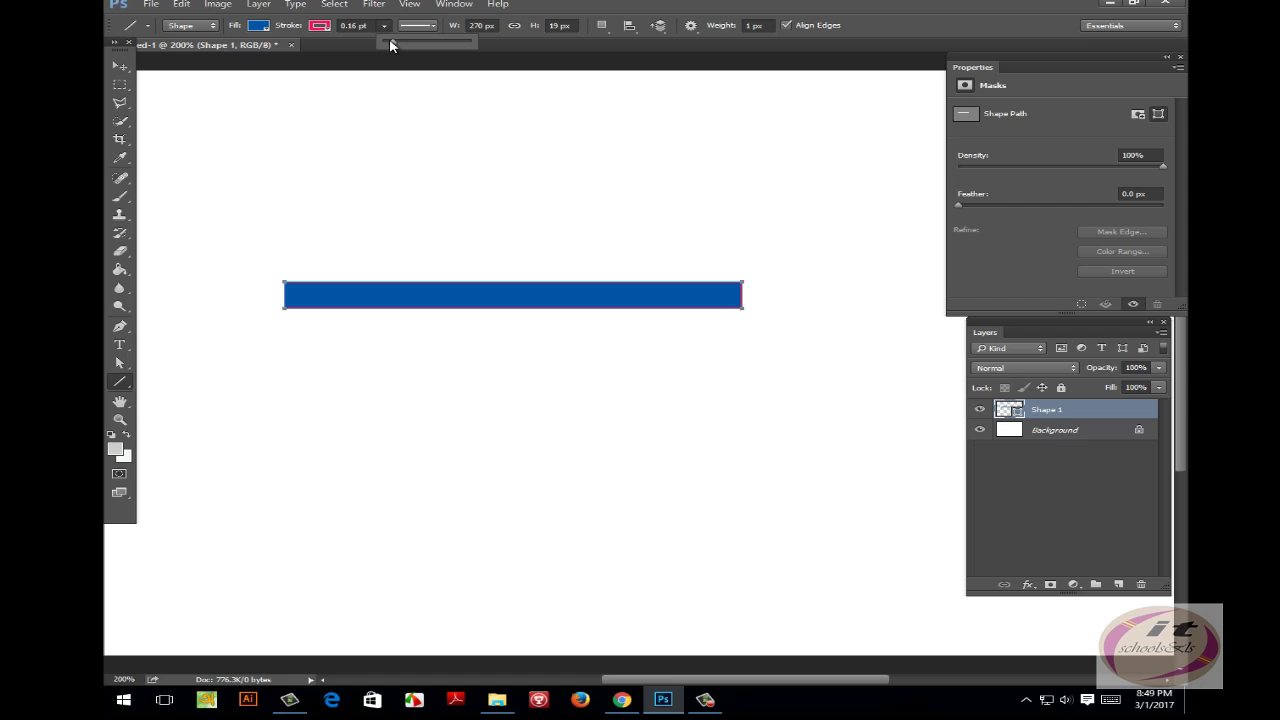
{"action": "left_click", "coordinate": [167, 124]}
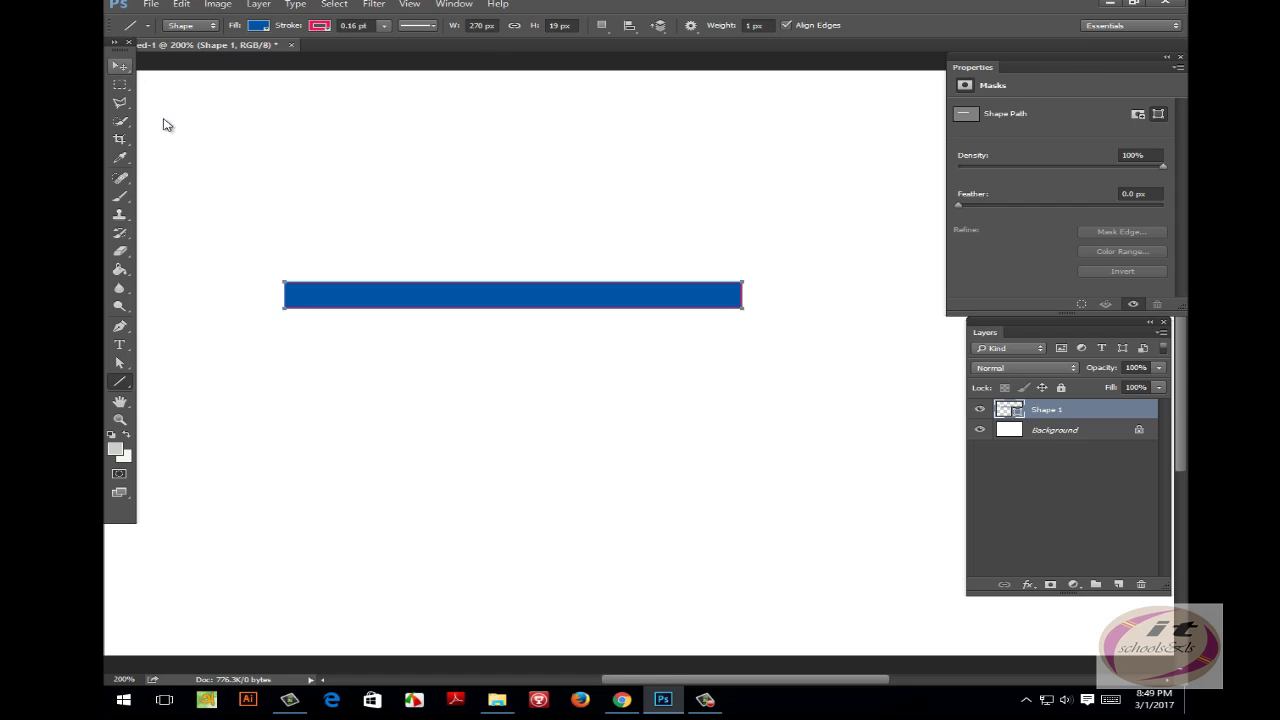
Move the blue bar slightly down and to the left, and delete it.
{"action": "key", "text": "v"}
{"action": "left_click_drag", "start_coordinate": [429, 297], "coordinate": [427, 302]}
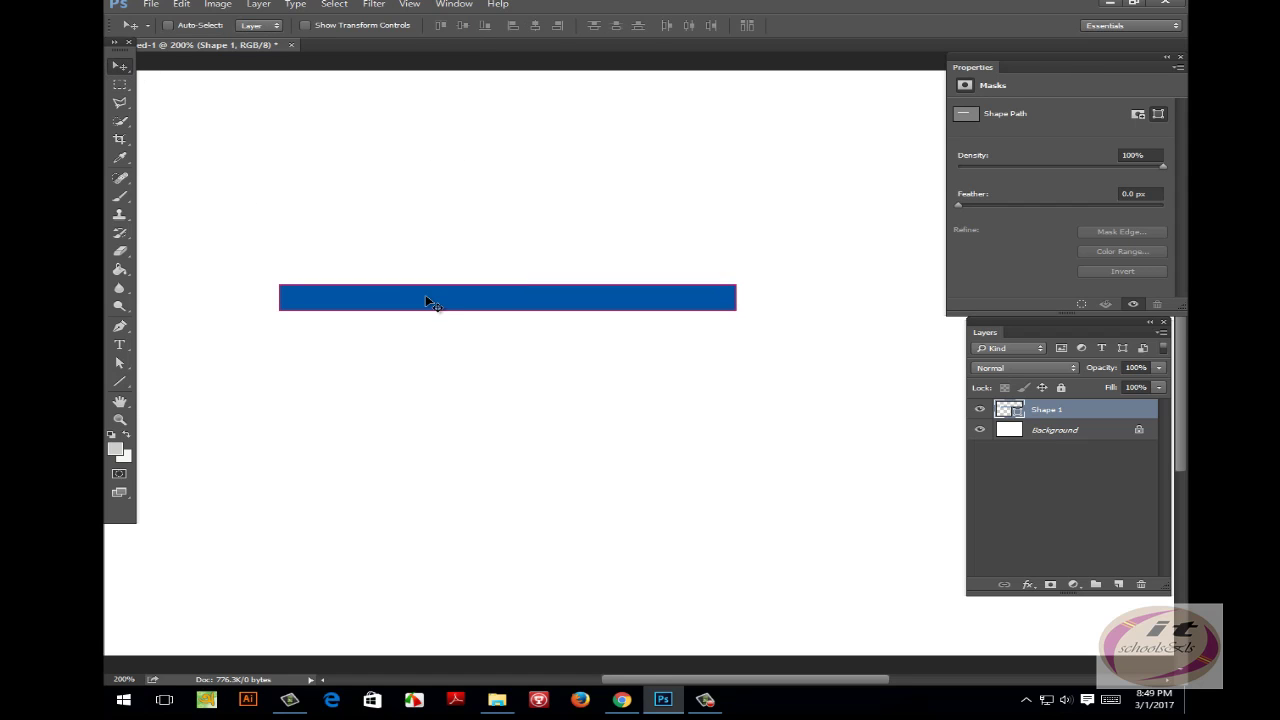
{"action": "key", "text": "Delete"}
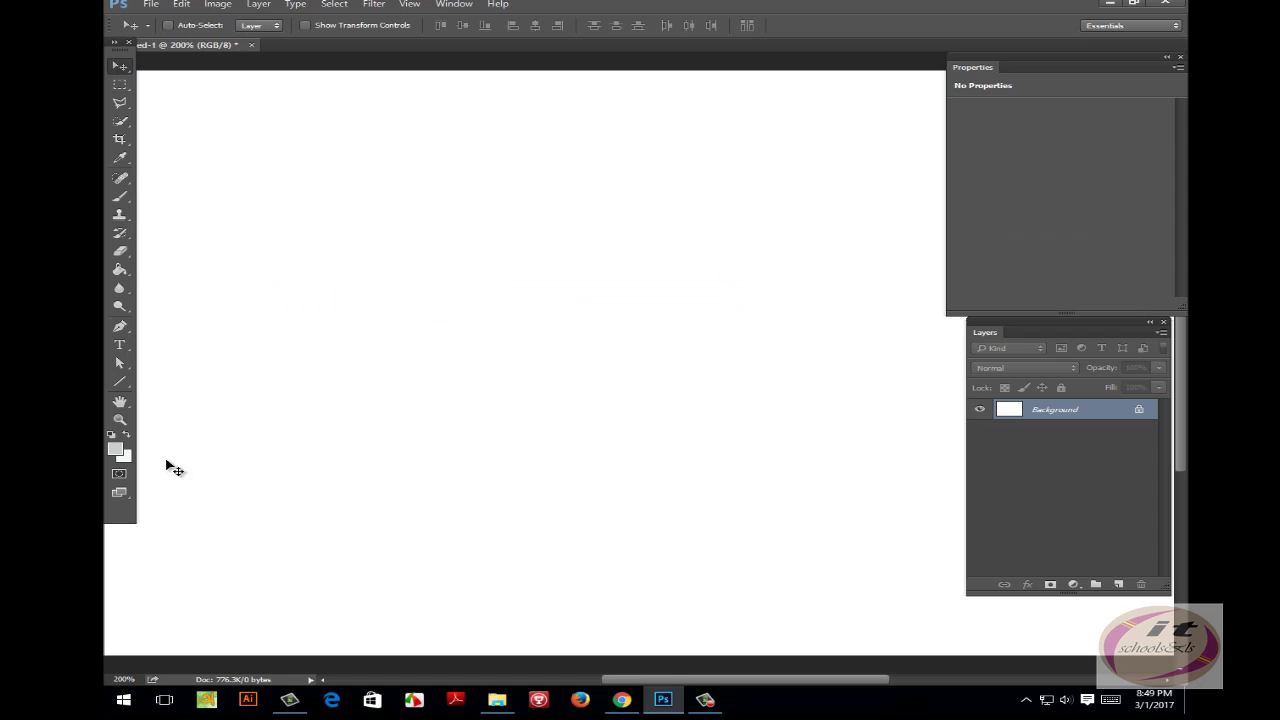
Draw a rectangle about 222 by 172 px on the empty canvas and move it to about X 146, Y 102 px.
{"action": "left_click", "coordinate": [122, 382]}
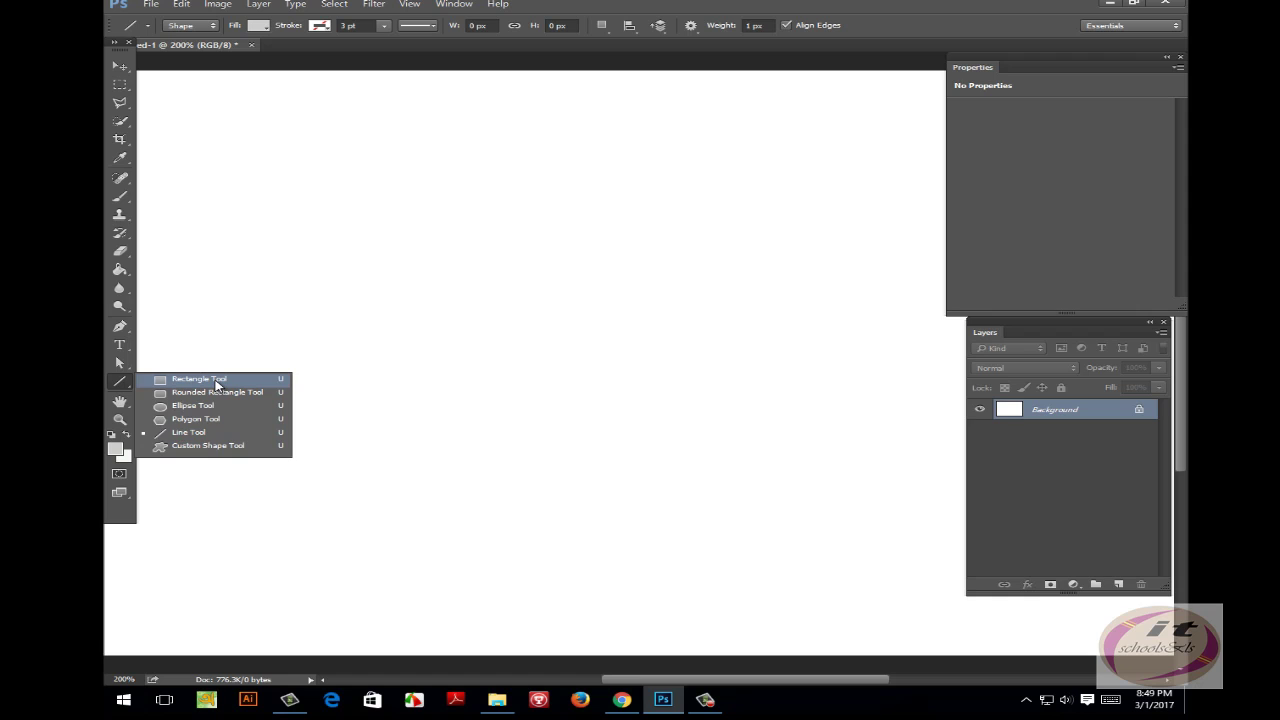
{"action": "left_click", "coordinate": [216, 381]}
{"action": "left_click_drag", "start_coordinate": [327, 197], "coordinate": [703, 438]}
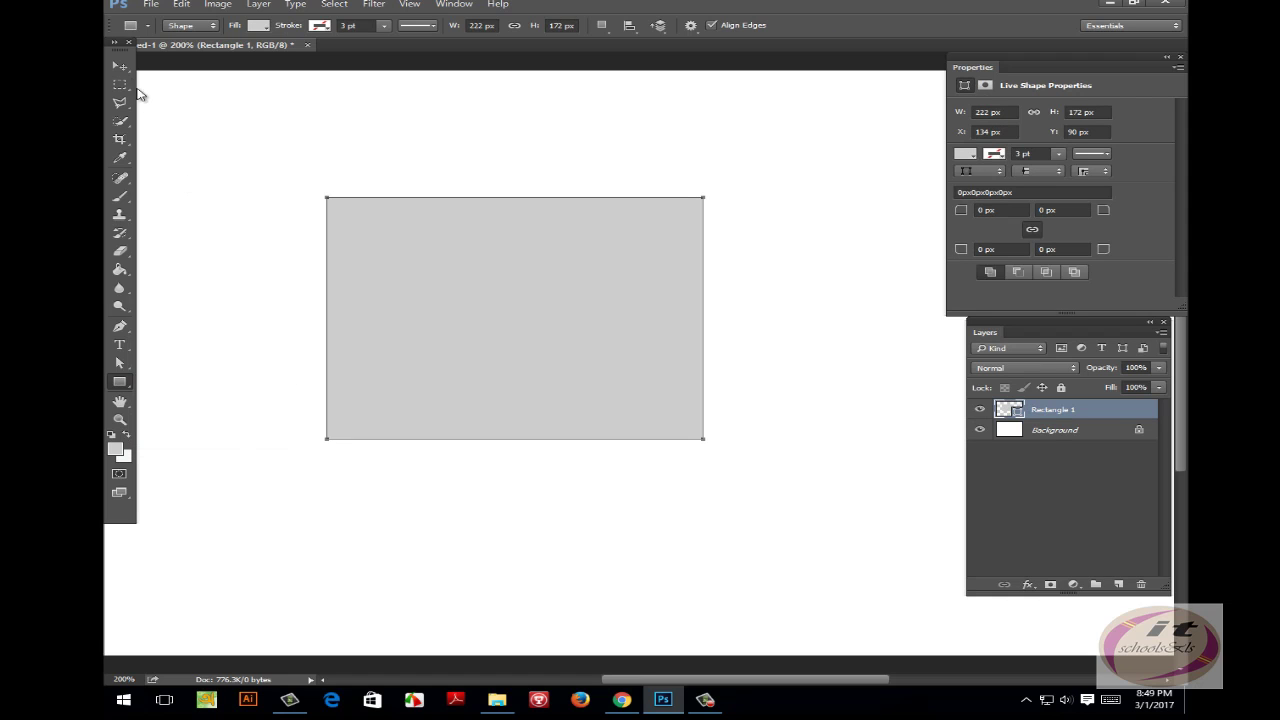
{"action": "left_click", "coordinate": [119, 65]}
{"action": "left_click_drag", "start_coordinate": [537, 320], "coordinate": [530, 350]}
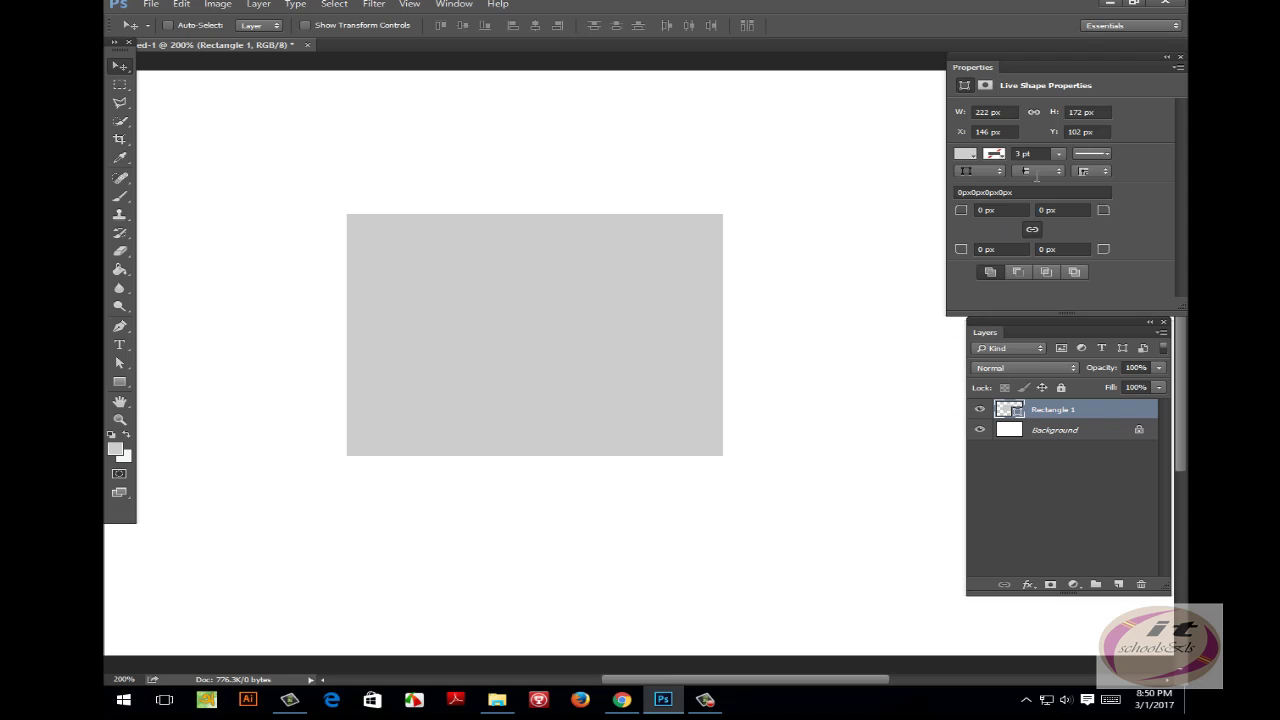
Fill the rectangle with the red-to-green linear gradient preset and move it to about X 163, Y 116 px.
{"action": "left_click", "coordinate": [966, 155]}
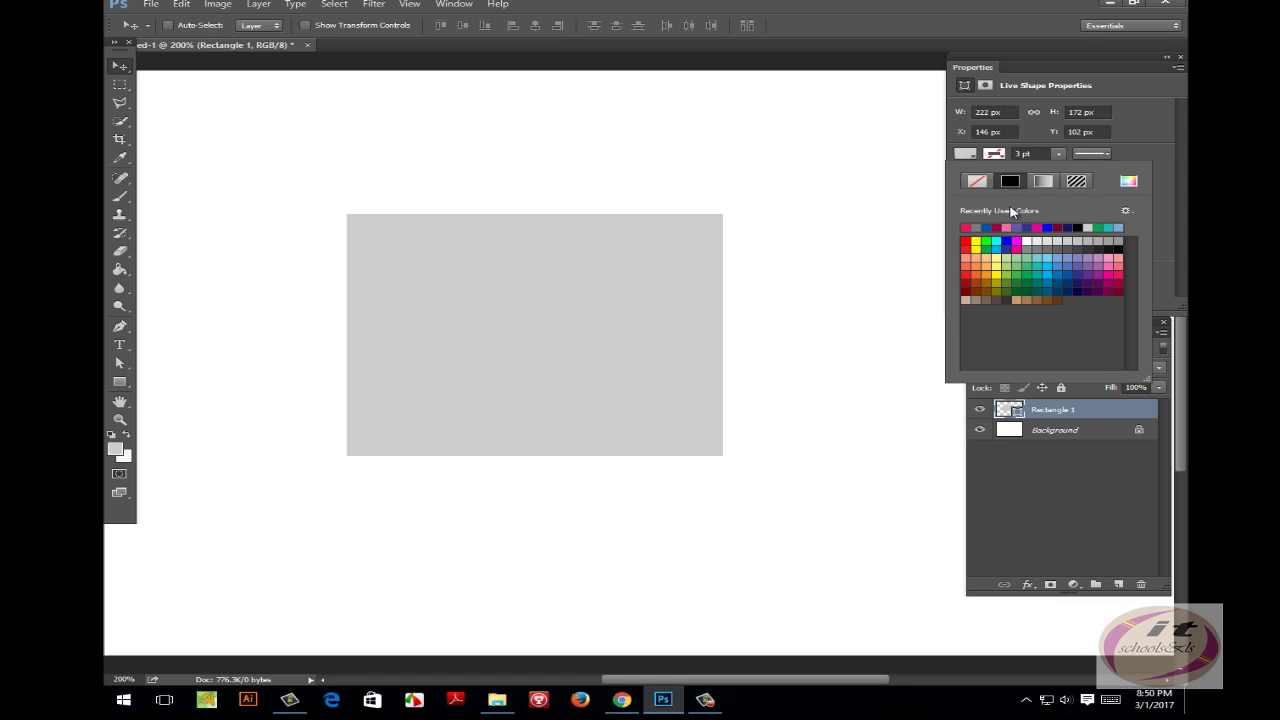
{"action": "left_click", "coordinate": [1043, 181]}
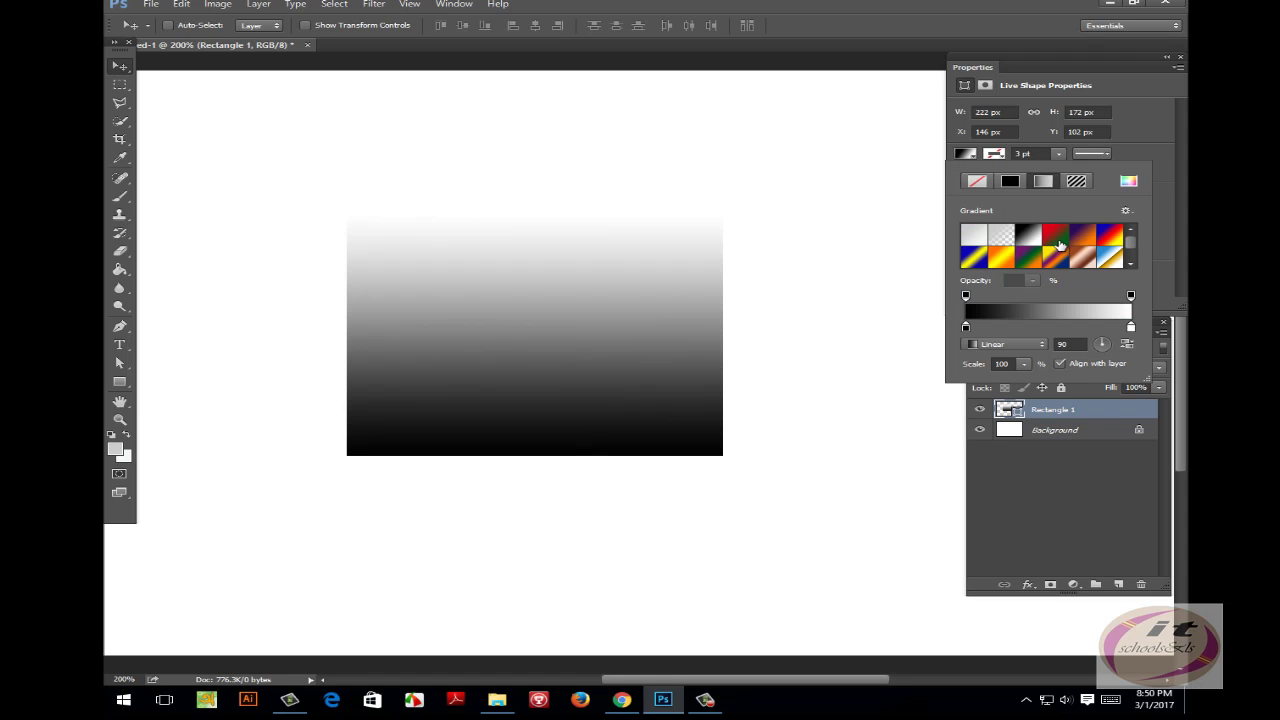
{"action": "left_click", "coordinate": [1054, 242]}
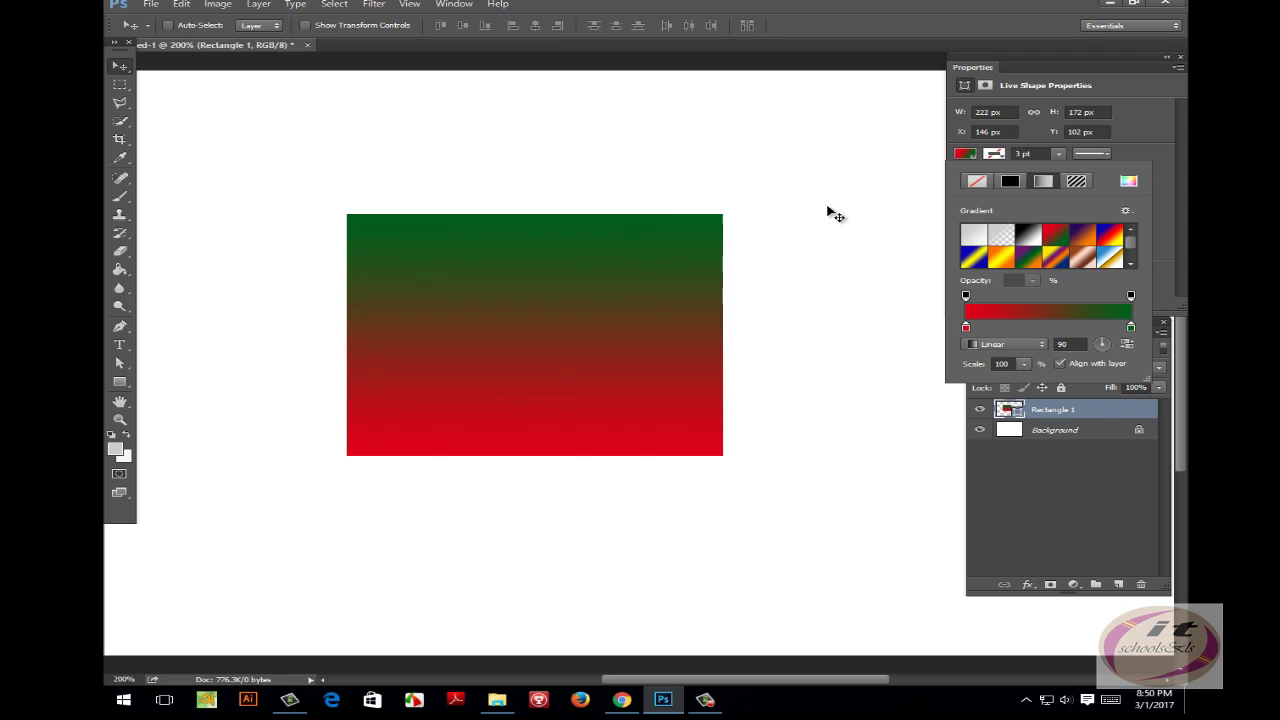
{"action": "left_click", "coordinate": [556, 318]}
{"action": "left_click_drag", "start_coordinate": [556, 318], "coordinate": [568, 350]}
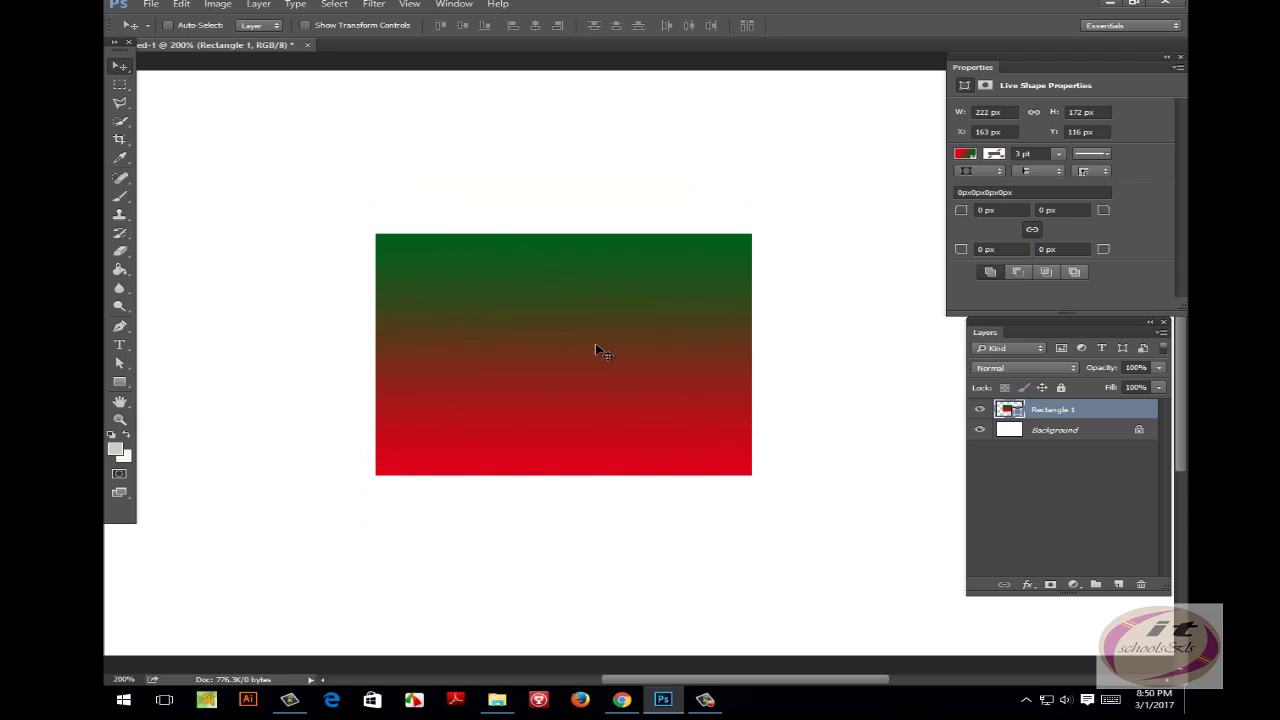
Give the gradient rectangle a solid light gray stroke and move it to about X 153, Y 104 px.
{"action": "left_click", "coordinate": [994, 154]}
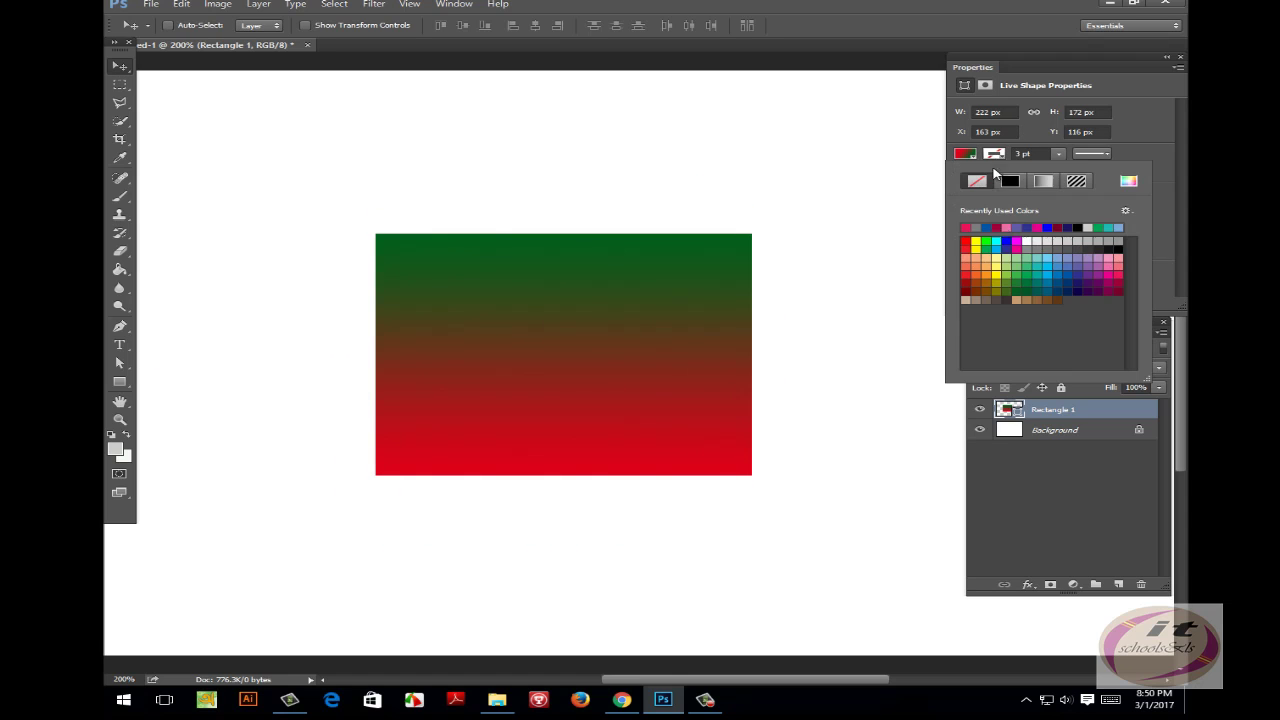
{"action": "left_click", "coordinate": [1092, 226]}
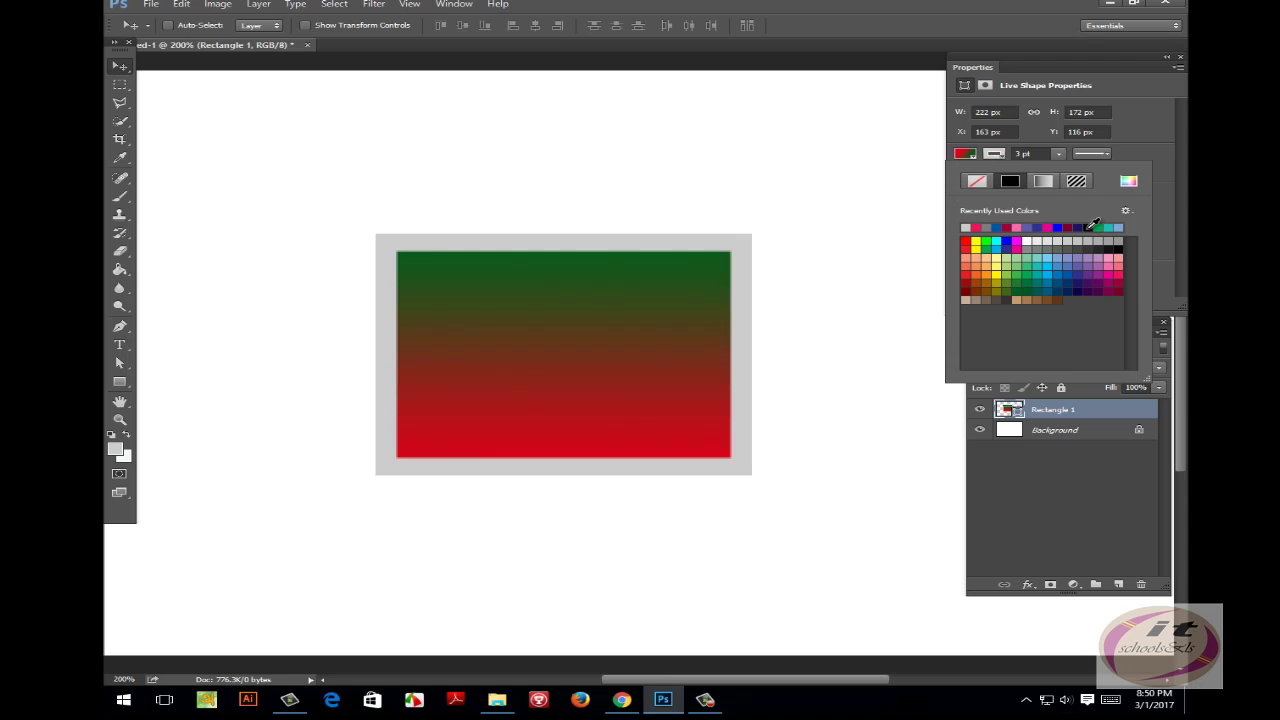
{"action": "left_click", "coordinate": [121, 70]}
{"action": "left_click_drag", "start_coordinate": [440, 322], "coordinate": [423, 305]}
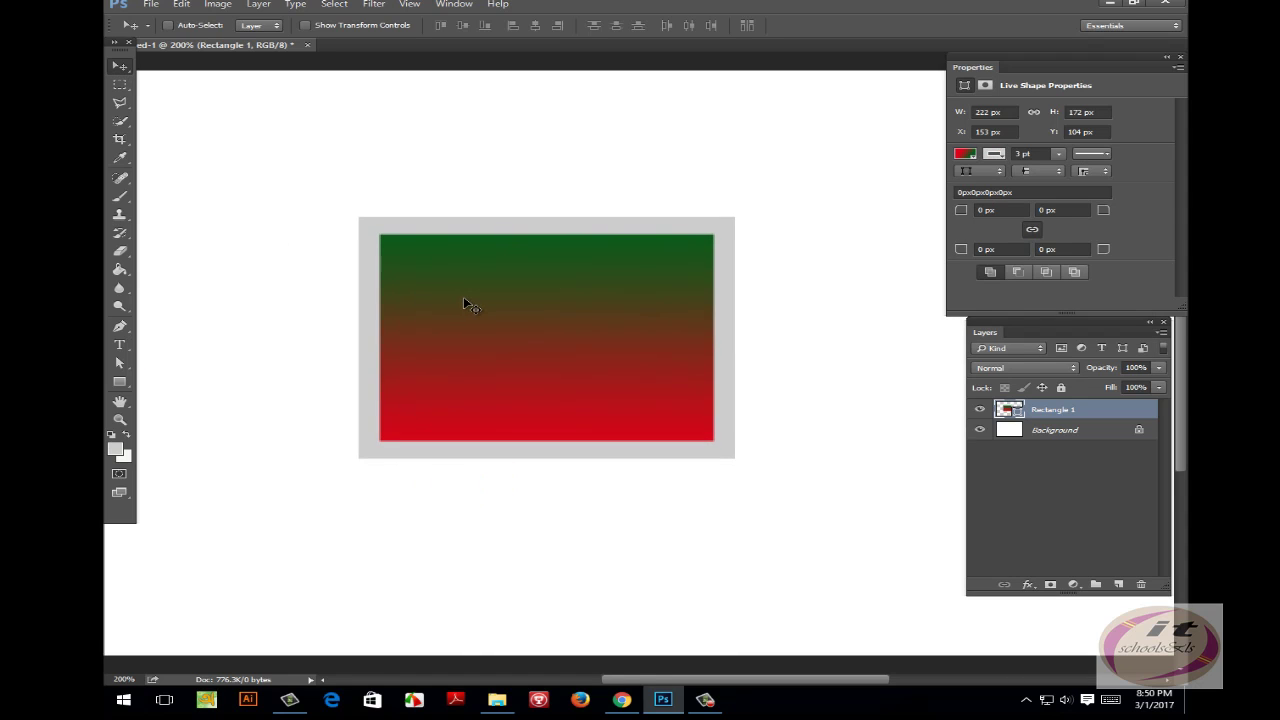
Duplicate the rectangle down and to the right, and delete the copy.
{"action": "left_click_drag", "start_coordinate": [489, 331], "coordinate": [573, 364]}
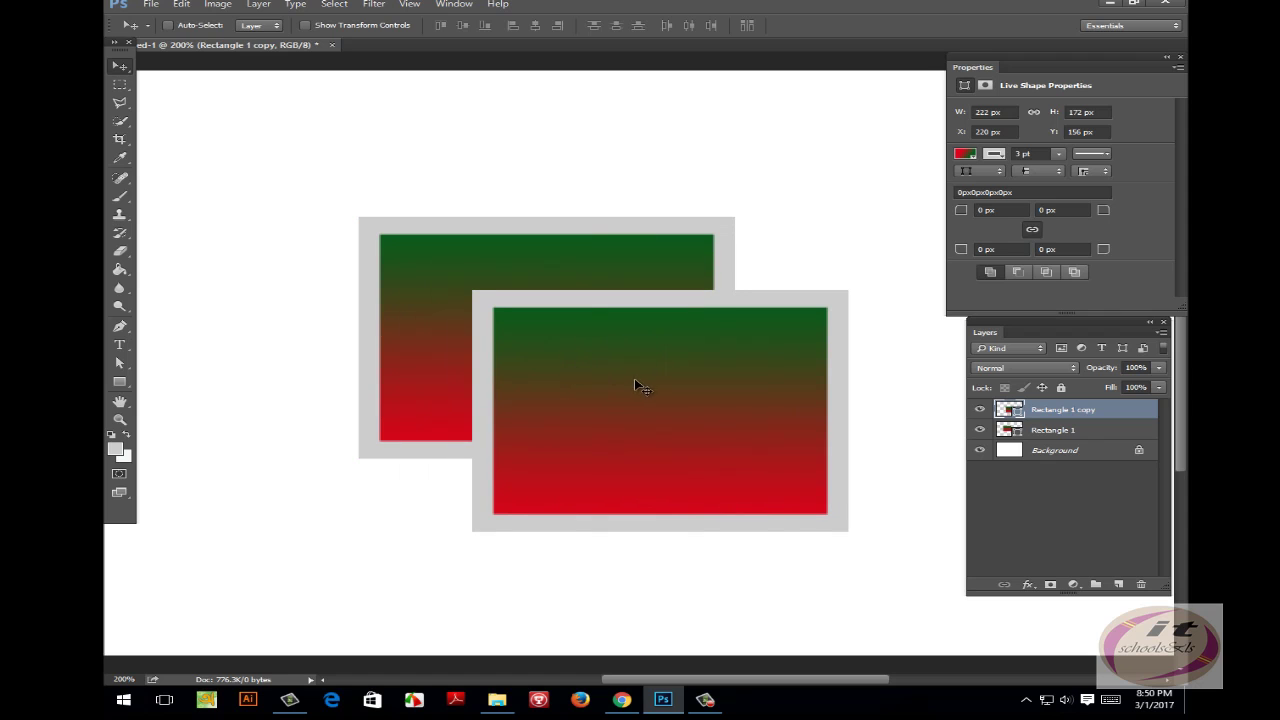
{"action": "key", "text": "Delete"}
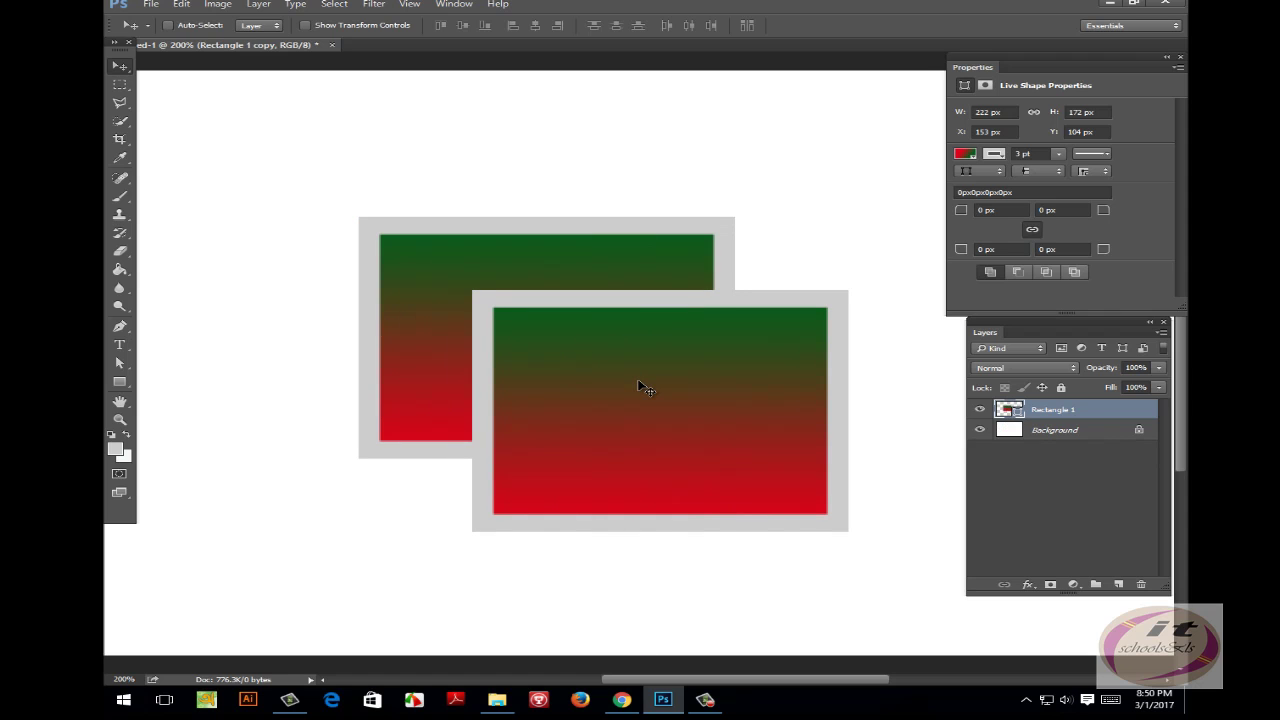
Change the red color stop of the rectangle's gradient fill to a soft pinkish red.
{"action": "left_click", "coordinate": [966, 155]}
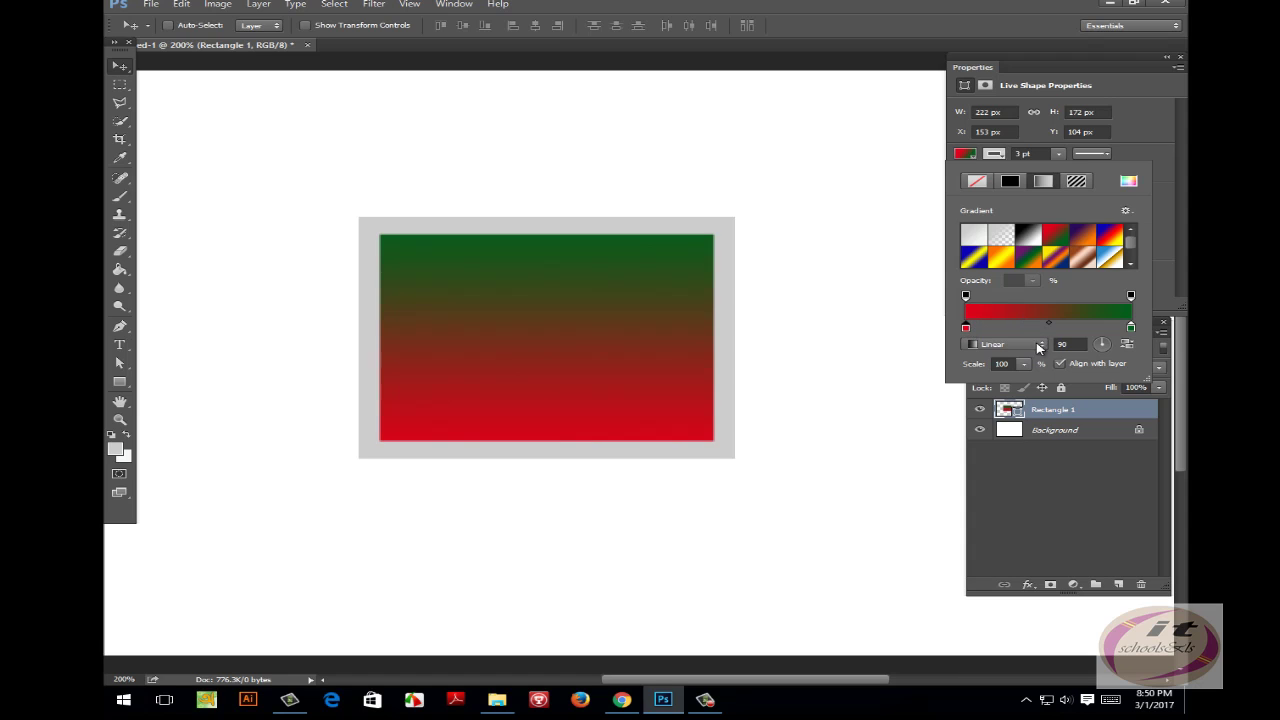
{"action": "left_click", "coordinate": [966, 330]}
{"action": "double_click", "coordinate": [966, 330]}
{"action": "left_click", "coordinate": [329, 277]}
{"action": "left_click", "coordinate": [314, 274]}
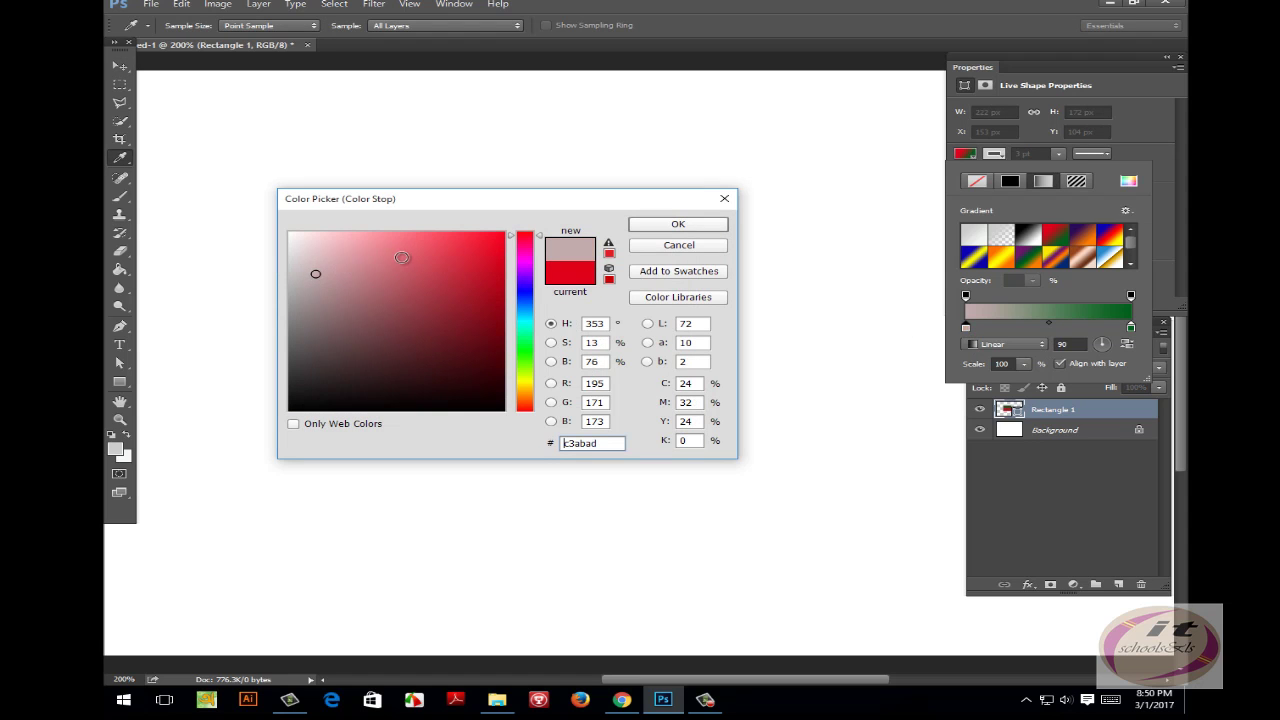
{"action": "left_click", "coordinate": [402, 257]}
{"action": "left_click", "coordinate": [648, 226]}
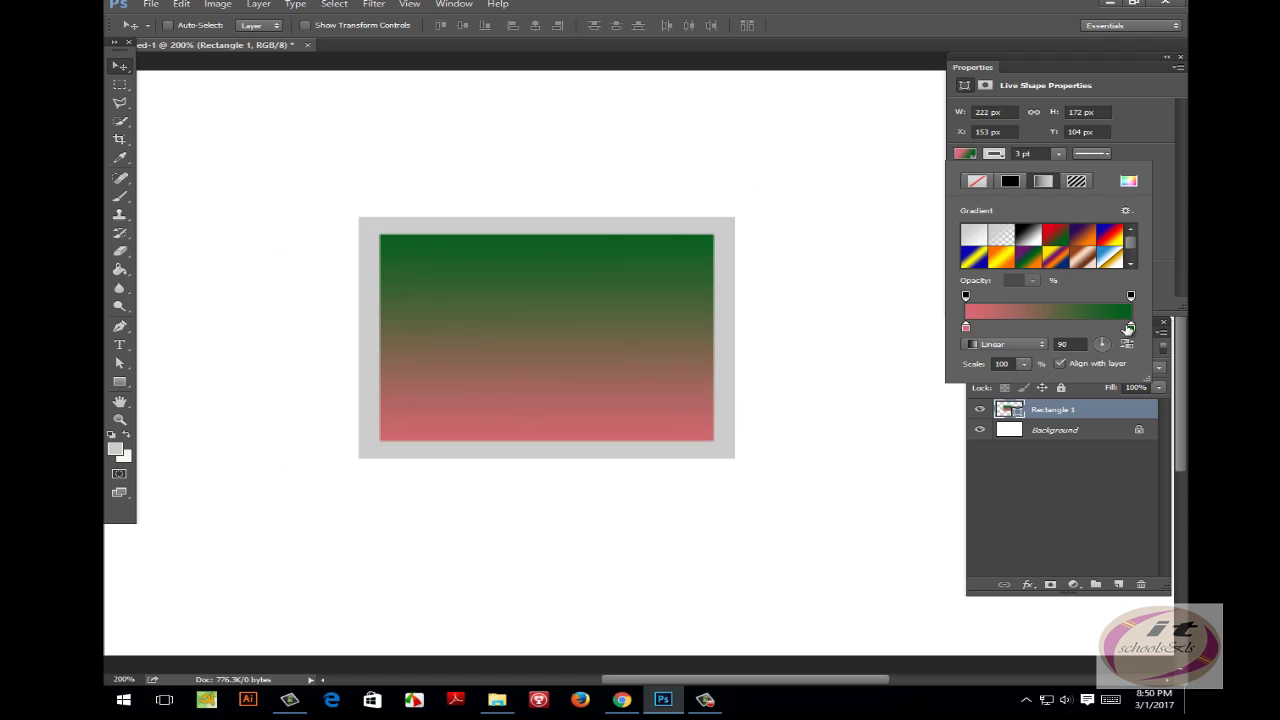
Change the green color stop of the rectangle's gradient fill to light green 83dd9c.
{"action": "left_click", "coordinate": [1131, 329]}
{"action": "double_click", "coordinate": [1131, 328]}
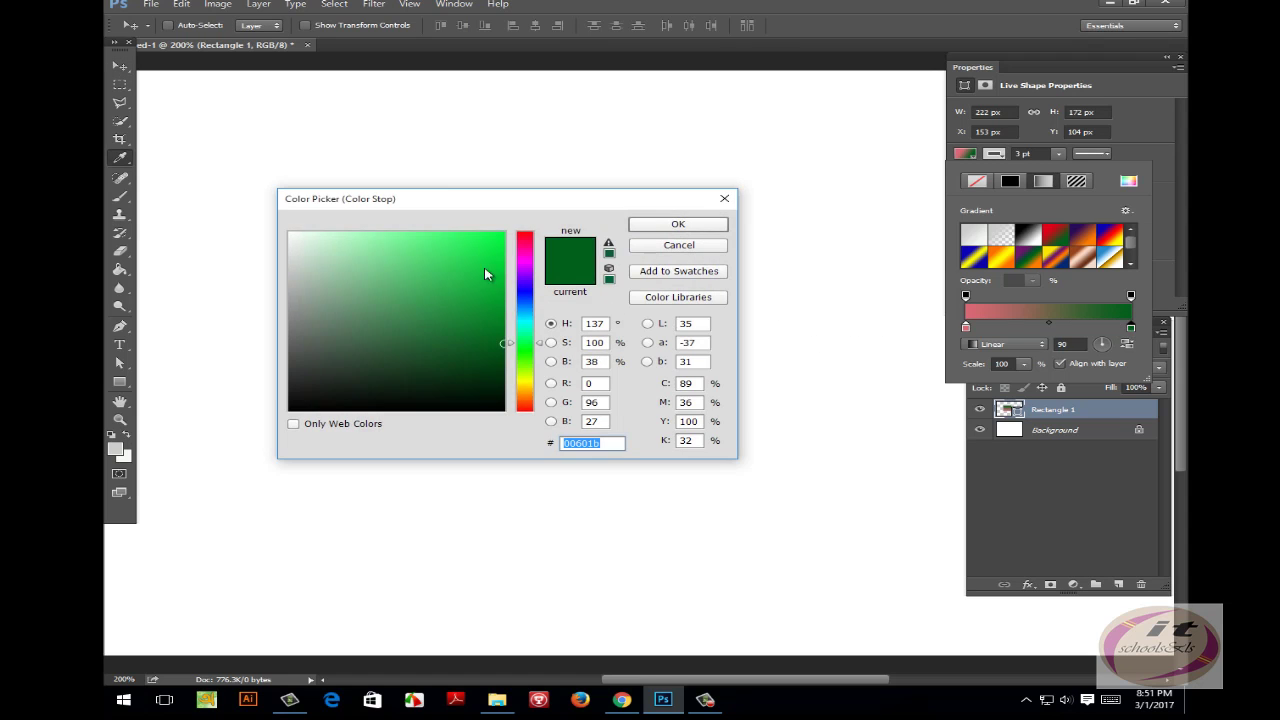
{"action": "left_click_drag", "start_coordinate": [468, 204], "coordinate": [665, 393]}
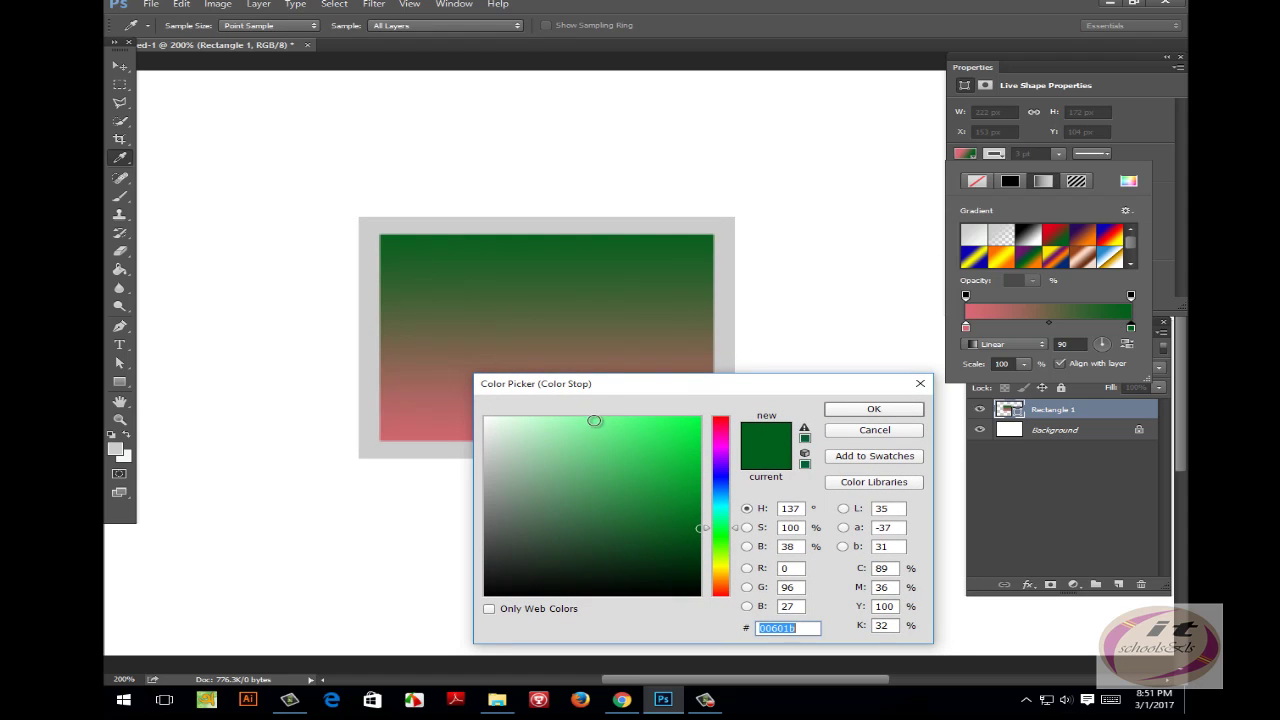
{"action": "left_click", "coordinate": [572, 440]}
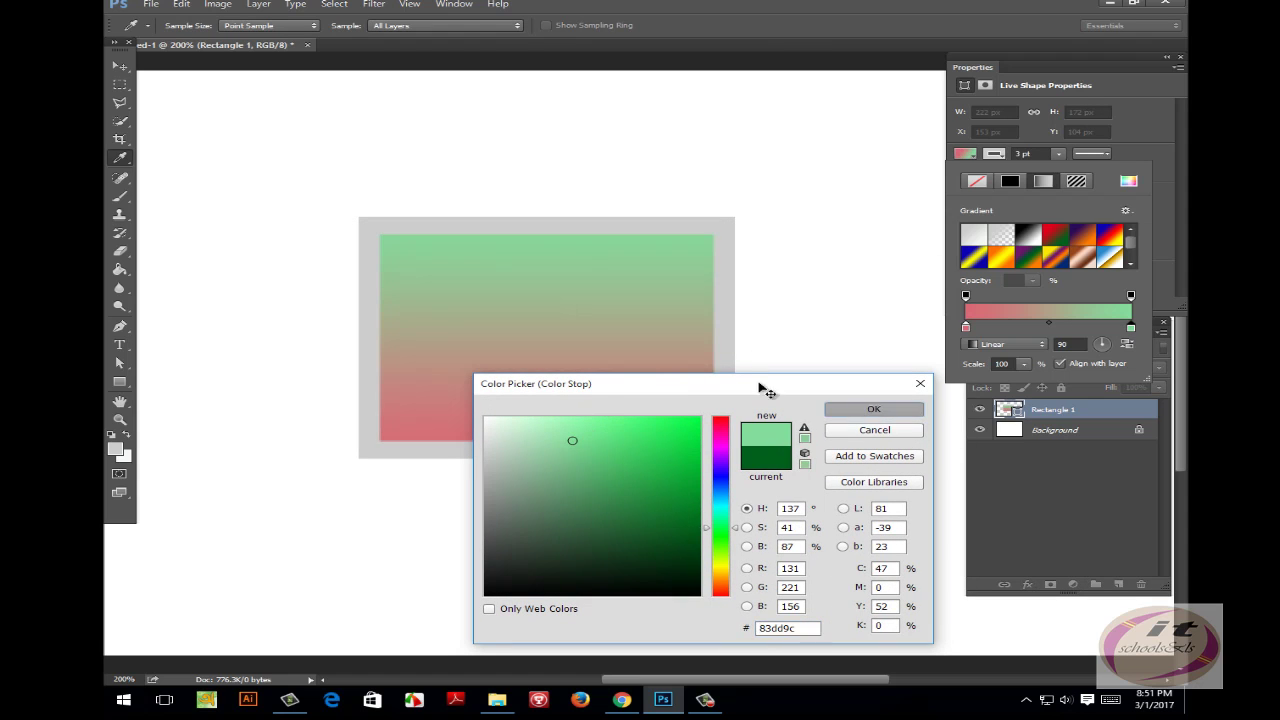
{"action": "key", "text": "Return"}
Move the gradient rectangle to about X 149, Y 78 px, delete it and collapse the Properties panel.
{"action": "key", "text": "v"}
{"action": "left_click_drag", "start_coordinate": [612, 296], "coordinate": [605, 320]}
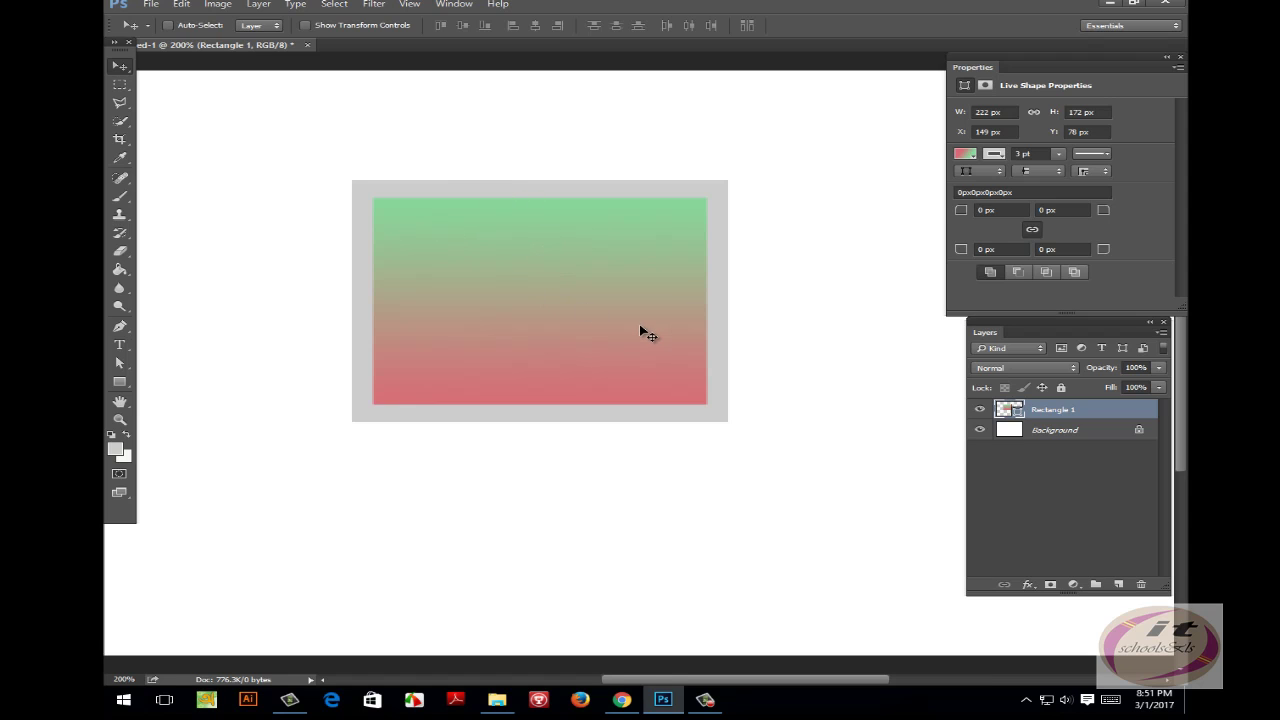
{"action": "key", "text": "Delete"}
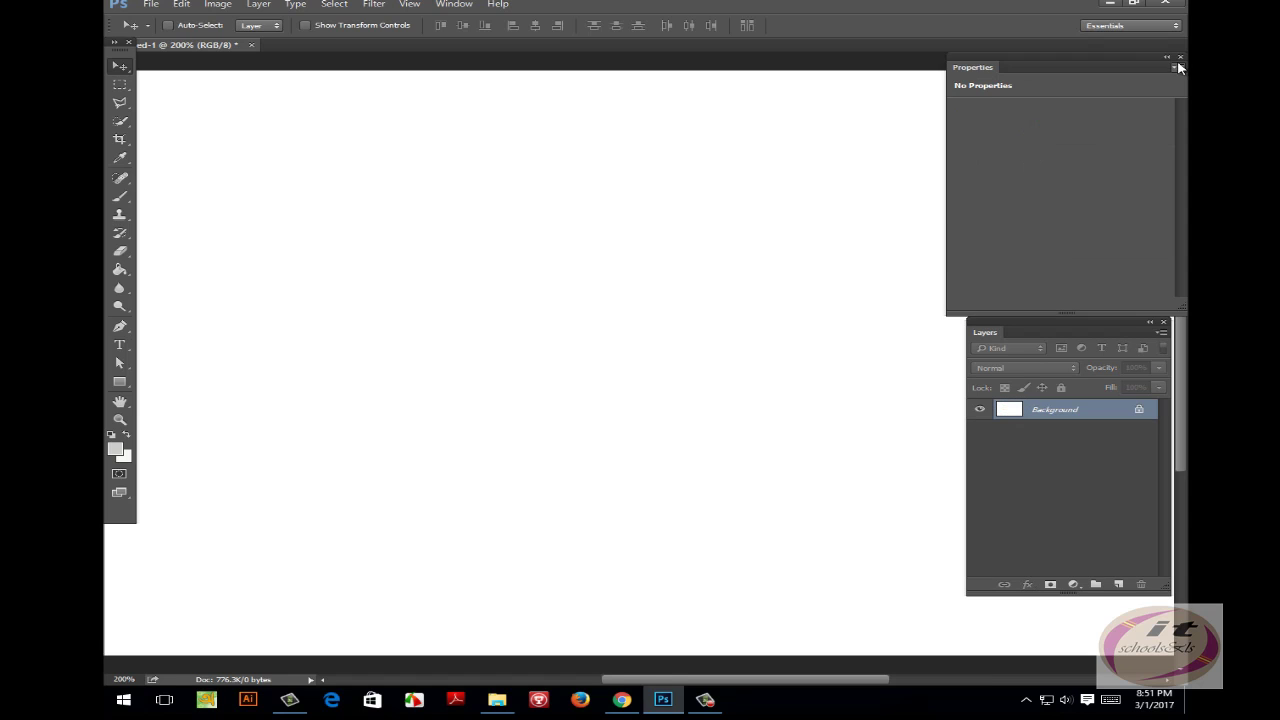
{"action": "left_click", "coordinate": [1167, 57]}
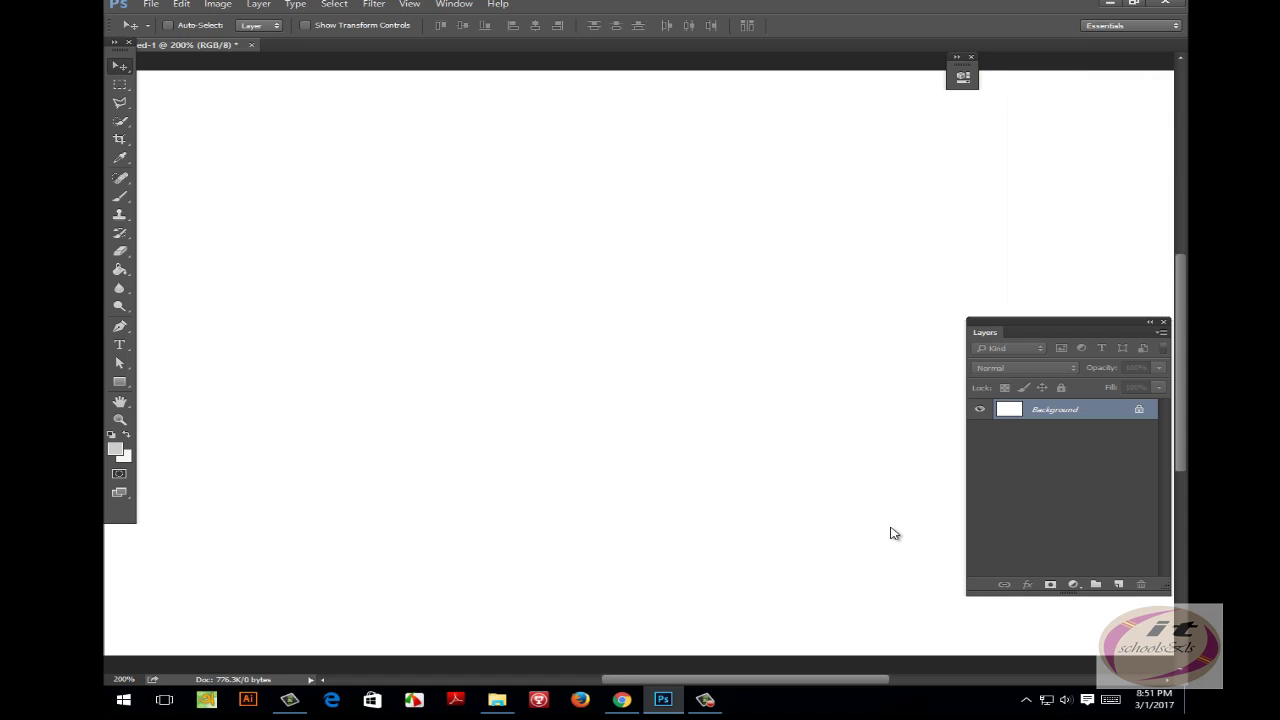